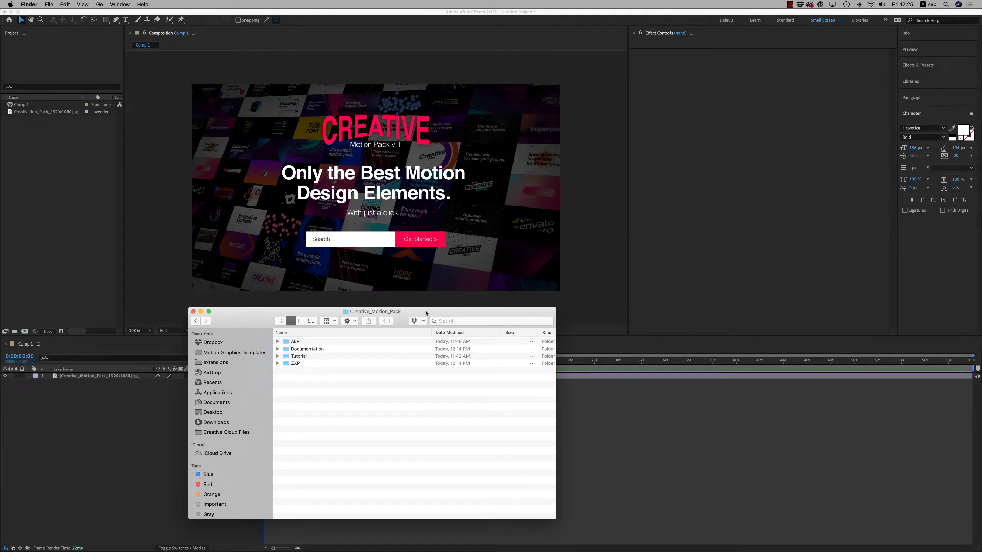
# Step: Expand the AEP folder, look over its four Creative .aep project files, then collapse it
pyautogui.moveTo(425, 312); pyautogui.dragTo(429, 313)
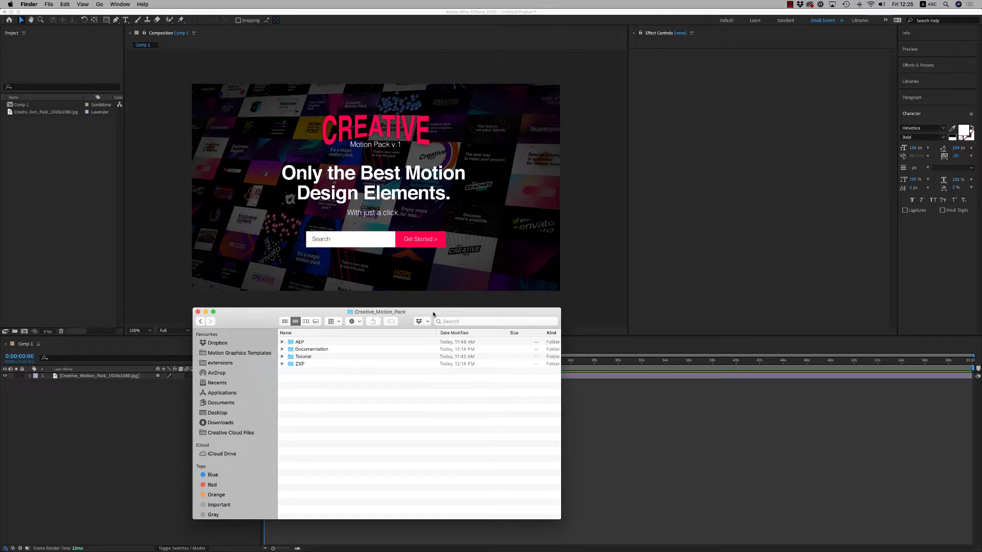
pyautogui.moveTo(433, 314); pyautogui.dragTo(412, 312)
pyautogui.click(280, 342)
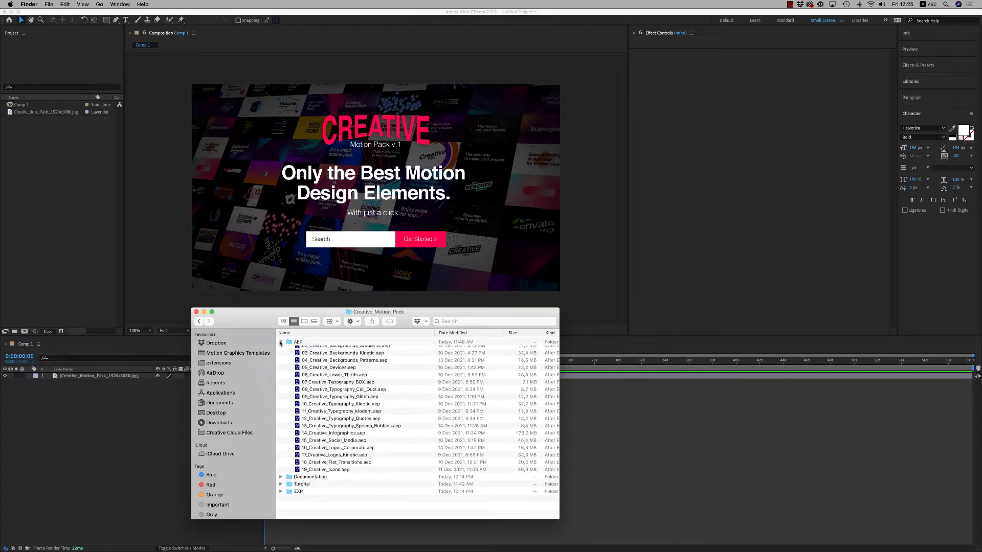
pyautogui.click(328, 357)
pyautogui.click(335, 364)
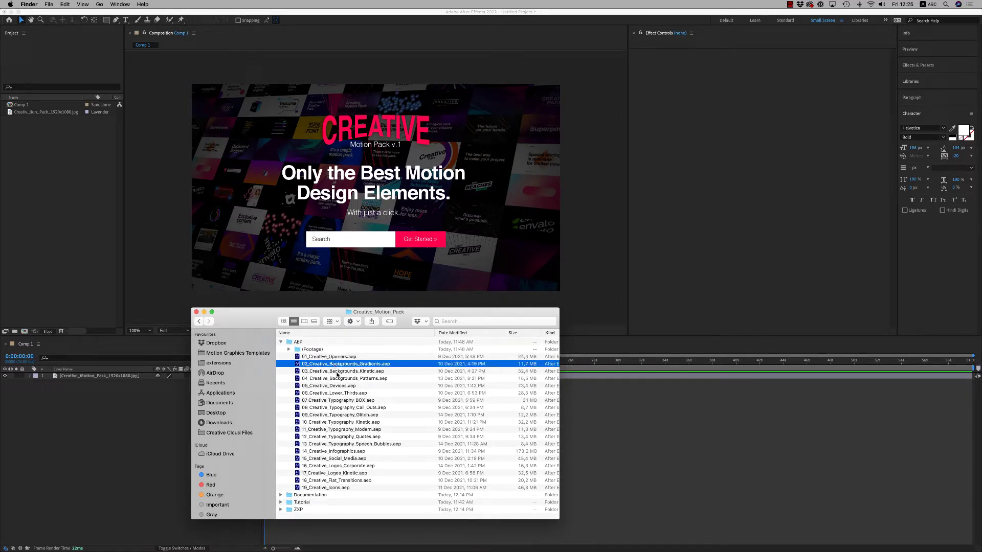
pyautogui.click(336, 372)
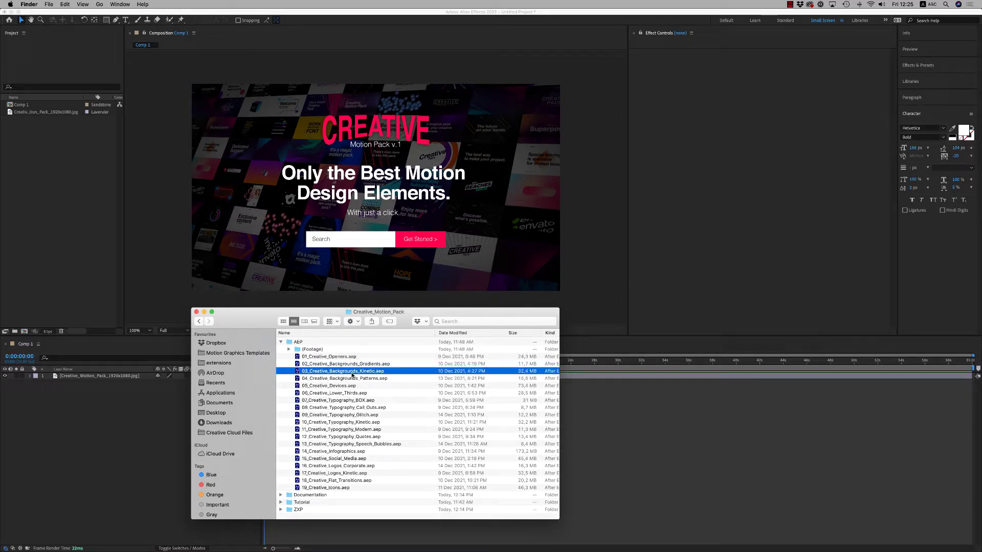
pyautogui.click(327, 379)
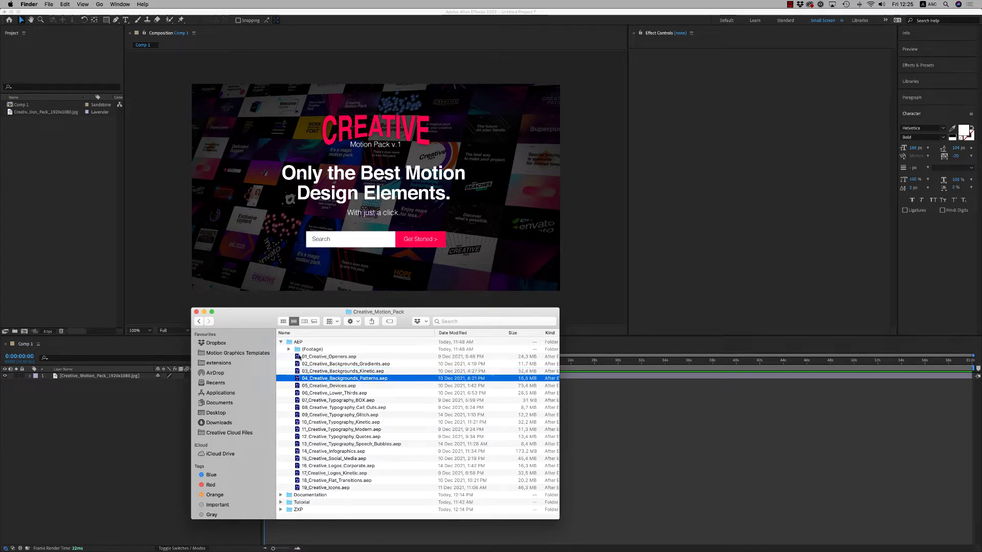
pyautogui.click(281, 343)
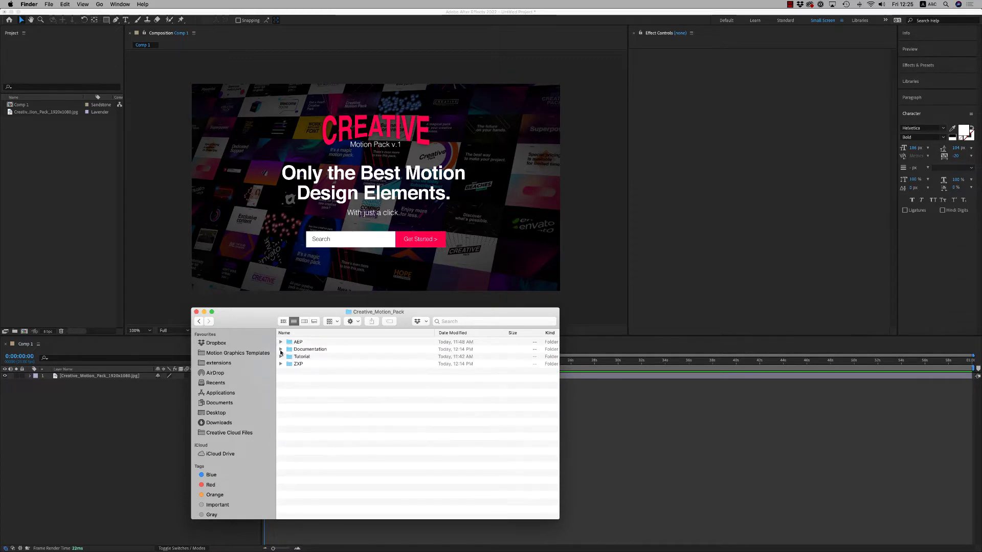
# Step: Inspect PremiumBuilder_Creative_Motion_Pack.zxp in the ZXP folder, then leave Documentation expanded
pyautogui.click(280, 349)
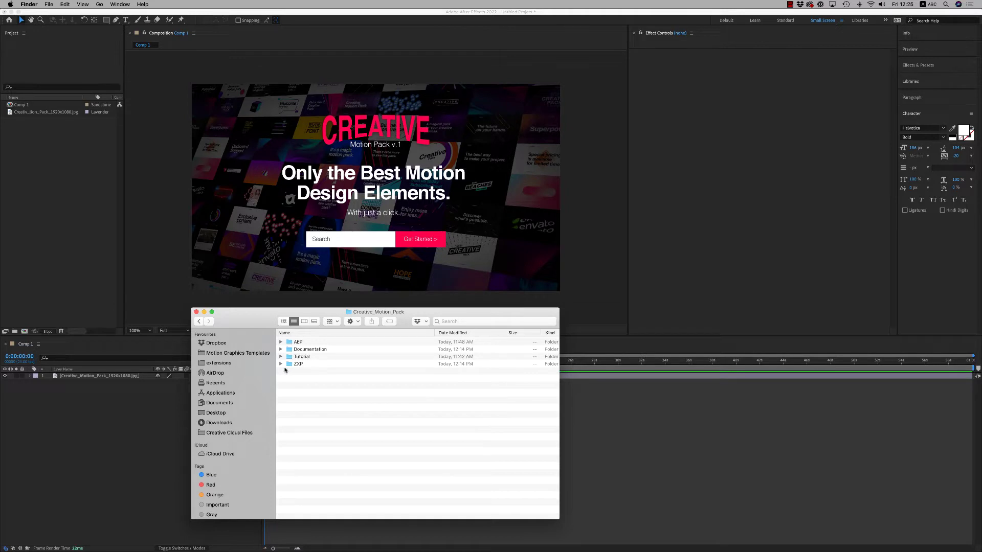
pyautogui.click(281, 364)
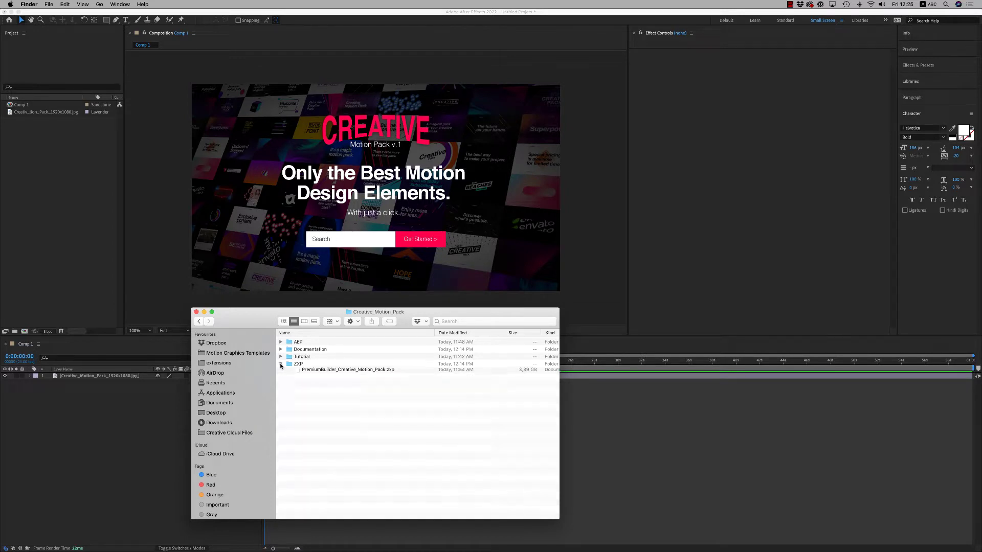
pyautogui.click(352, 373)
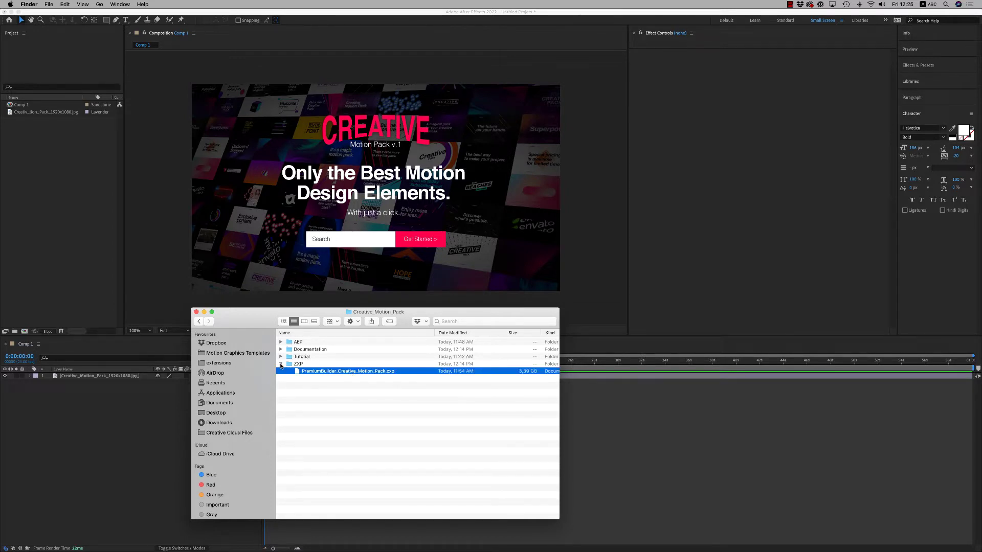
pyautogui.click(281, 364)
pyautogui.click(281, 349)
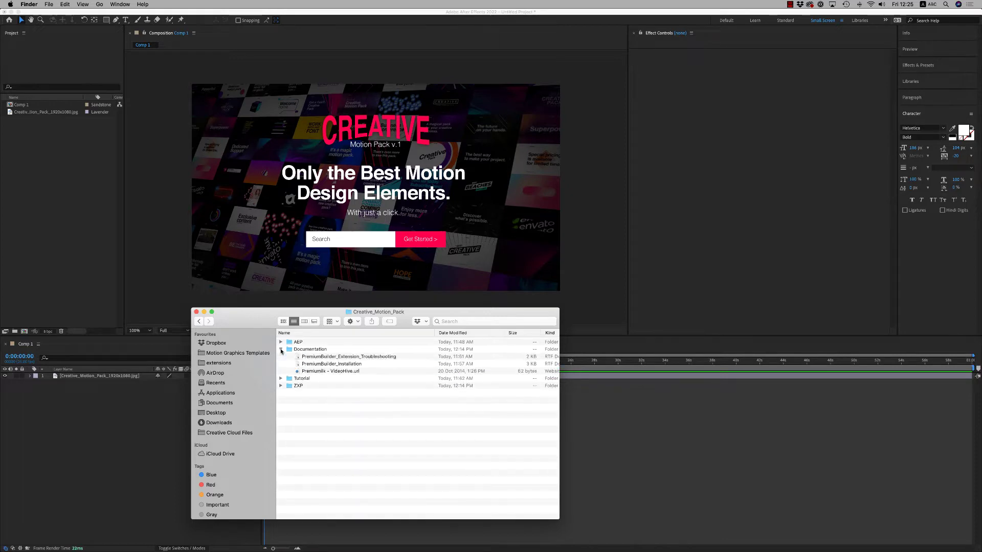
# Step: Open the PremiumBuilder_Installation guide in TextEdit and read its first step
pyautogui.doubleClick(333, 364)
pyautogui.moveTo(354, 48); pyautogui.dragTo(365, 90)
pyautogui.moveTo(137, 173); pyautogui.dragTo(262, 175)
pyautogui.click(152, 175)
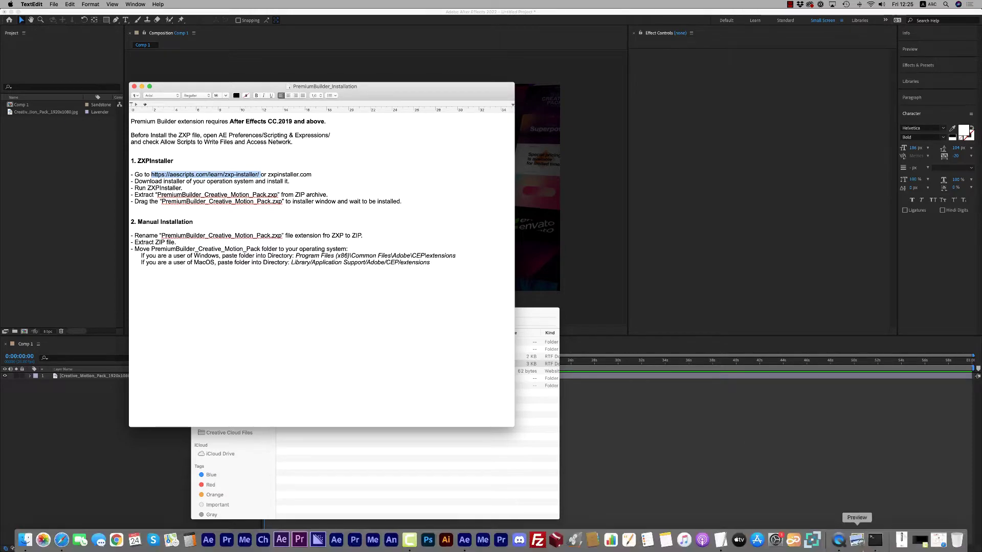
# Step: View the aescripts ZXP Installer download page in Safari, then put it away
pyautogui.click(867, 537)
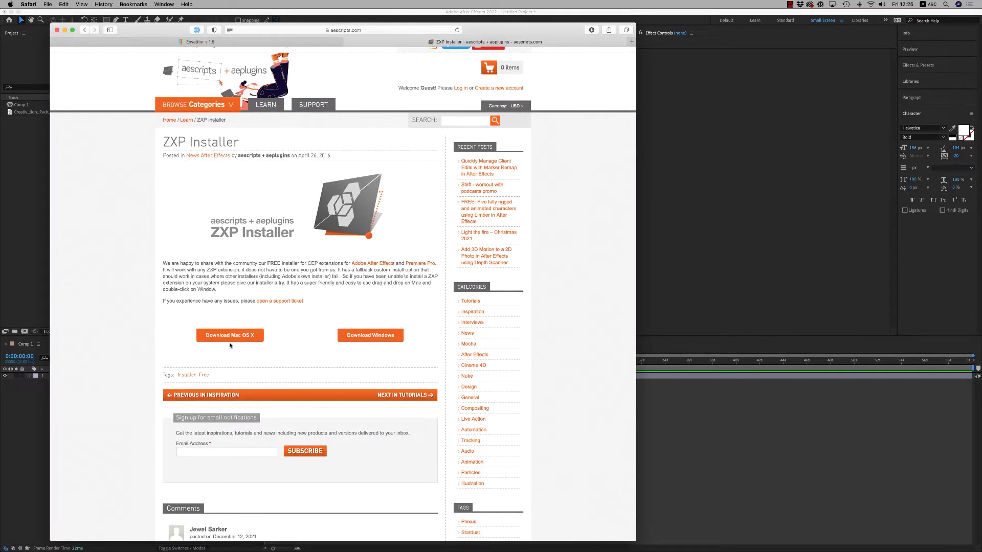
pyautogui.click(65, 29)
pyautogui.moveTo(517, 550)
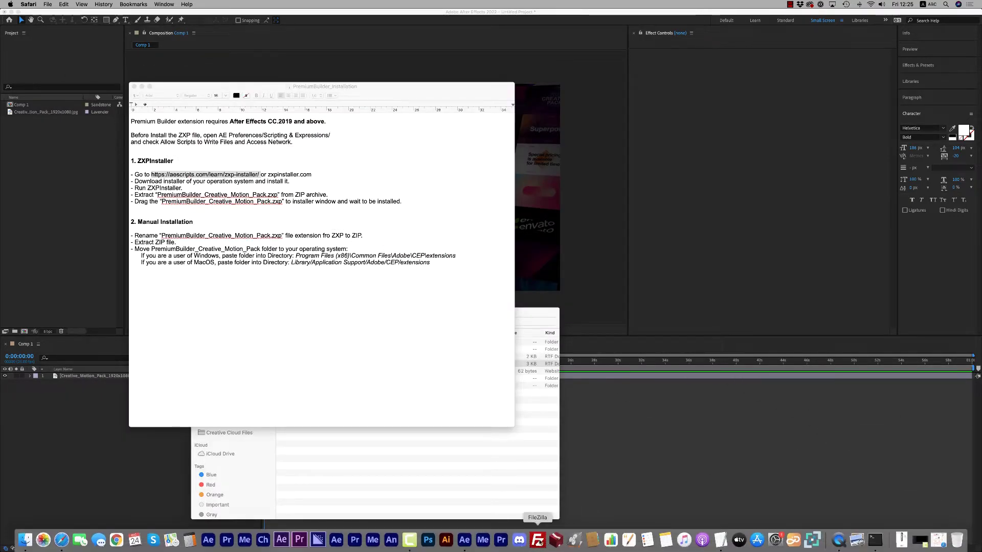
# Step: Launch ZXP Installer beside the Finder folder, undoing the accidental move of the .zxp file
pyautogui.click(573, 539)
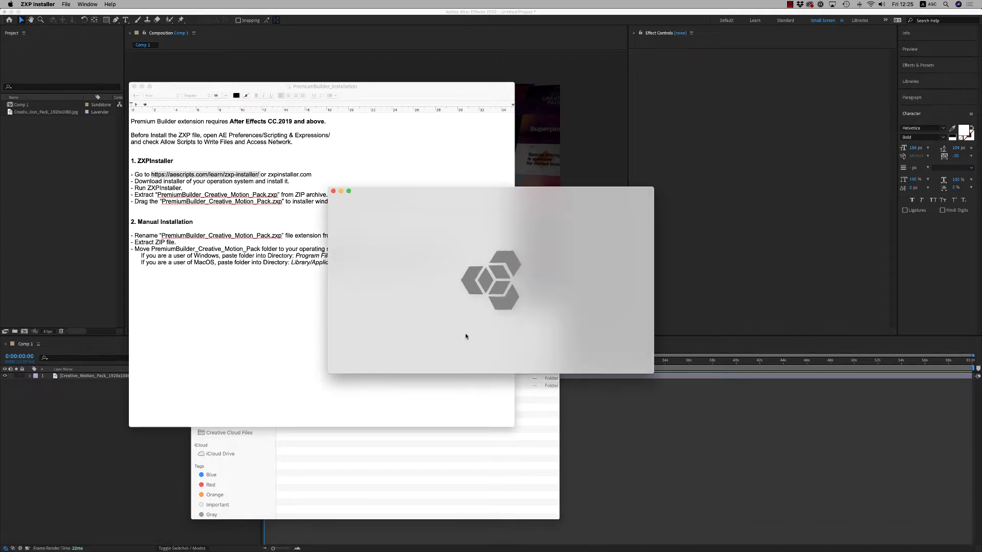
pyautogui.moveTo(415, 205); pyautogui.dragTo(571, 180)
pyautogui.click(445, 487)
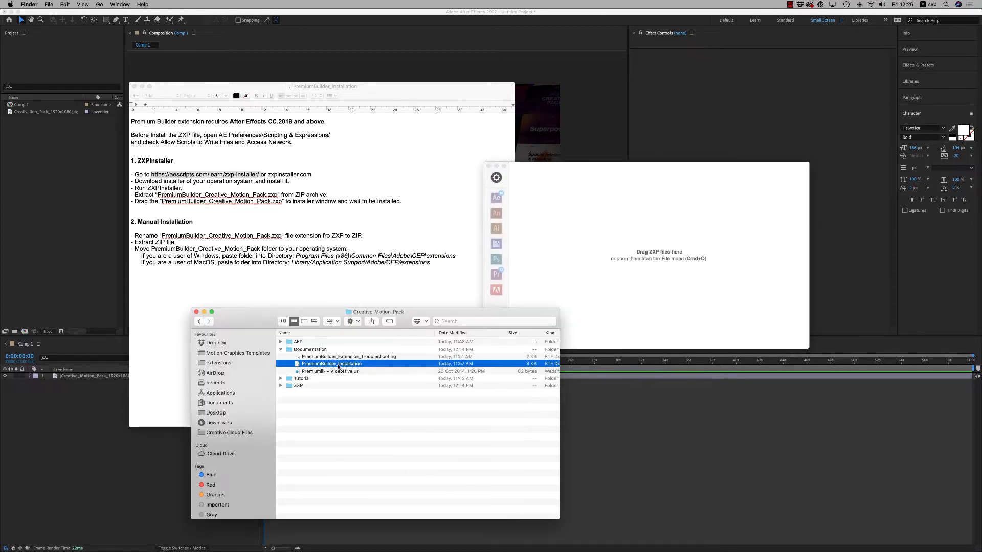
pyautogui.click(280, 349)
pyautogui.click(280, 363)
pyautogui.moveTo(352, 371); pyautogui.dragTo(300, 381)
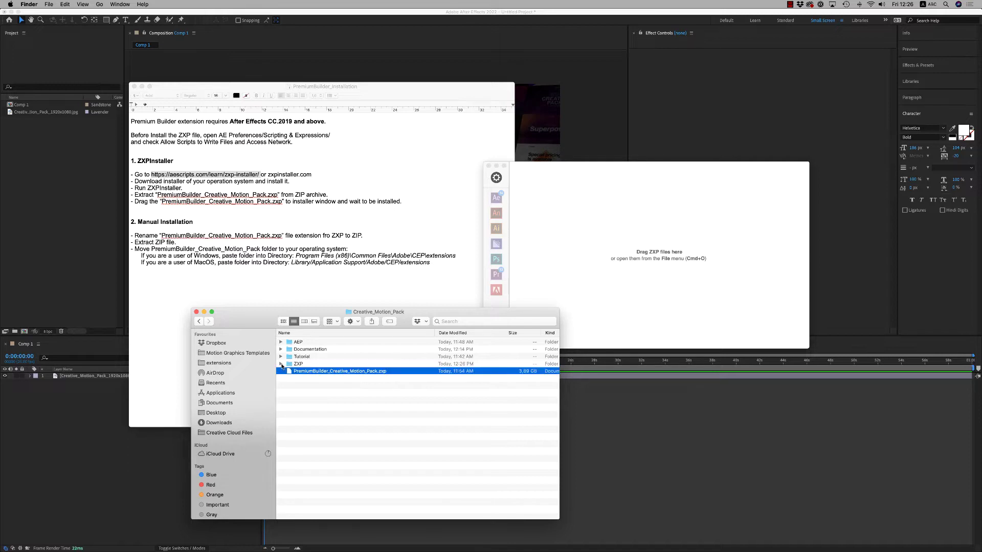
pyautogui.press('super+z')
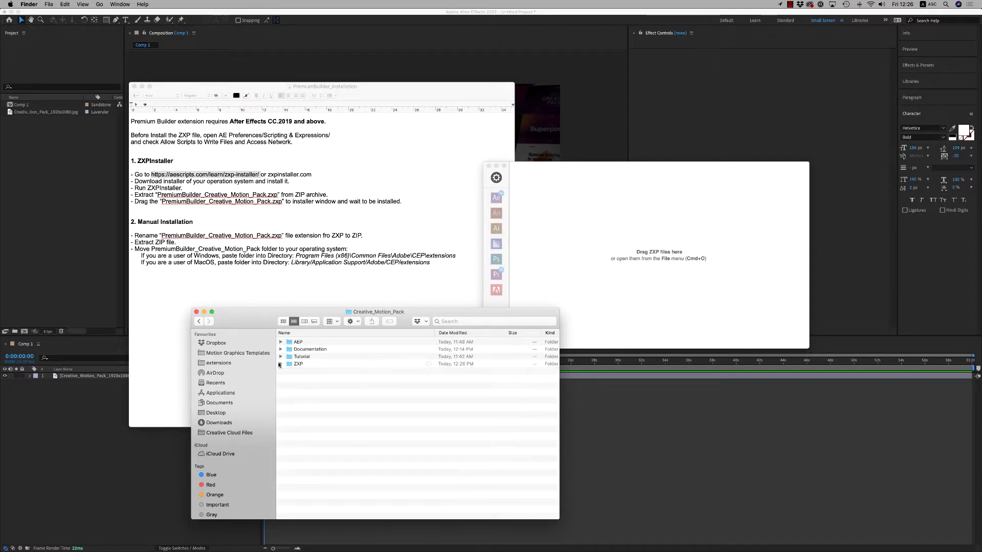
# Step: Match the .zxp file name in the guide's Rename step against the file in ZXP
pyautogui.click(235, 287)
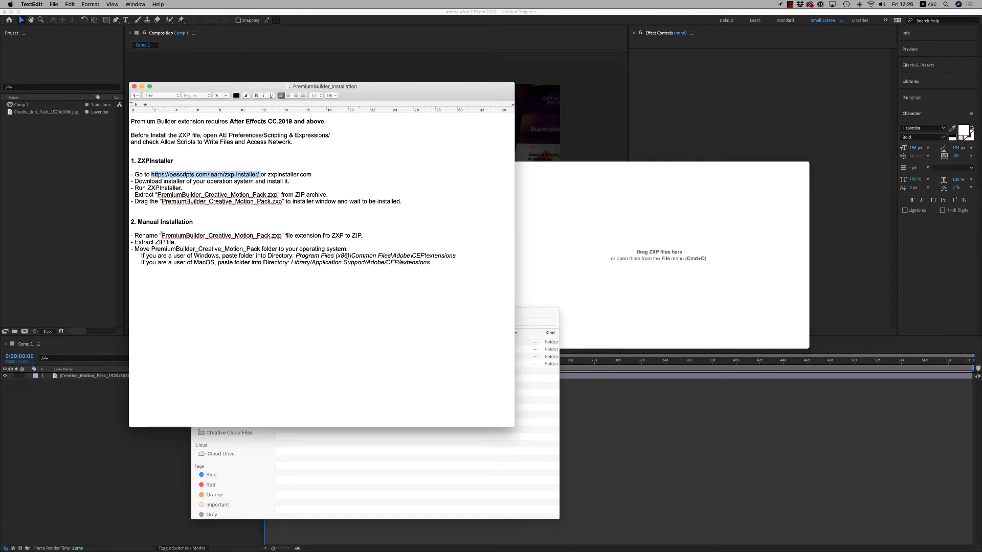
pyautogui.moveTo(160, 235); pyautogui.dragTo(282, 236)
pyautogui.click(356, 473)
pyautogui.click(280, 364)
pyautogui.click(342, 373)
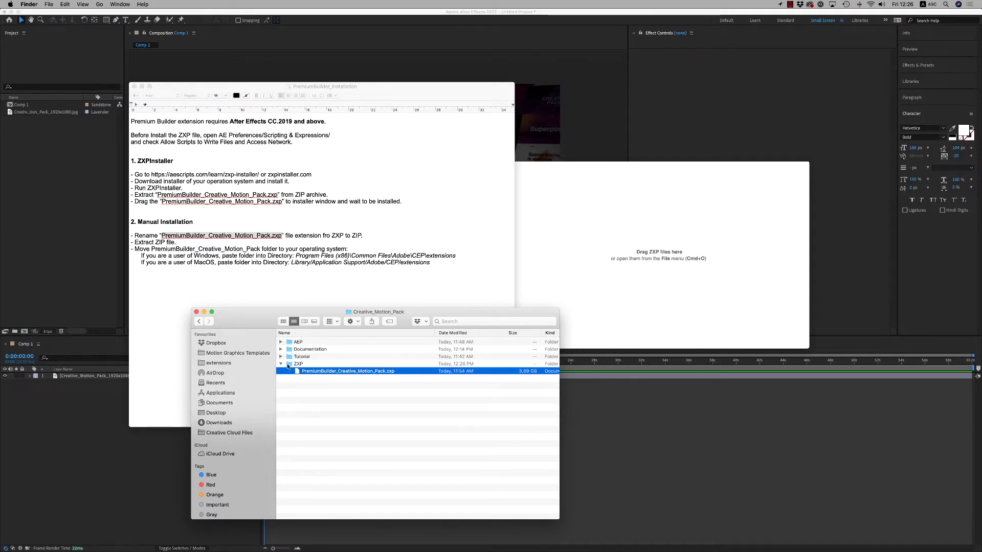
# Step: Review the Windows and macOS extension folder paths, then minimize Finder and the guide
pyautogui.click(430, 254)
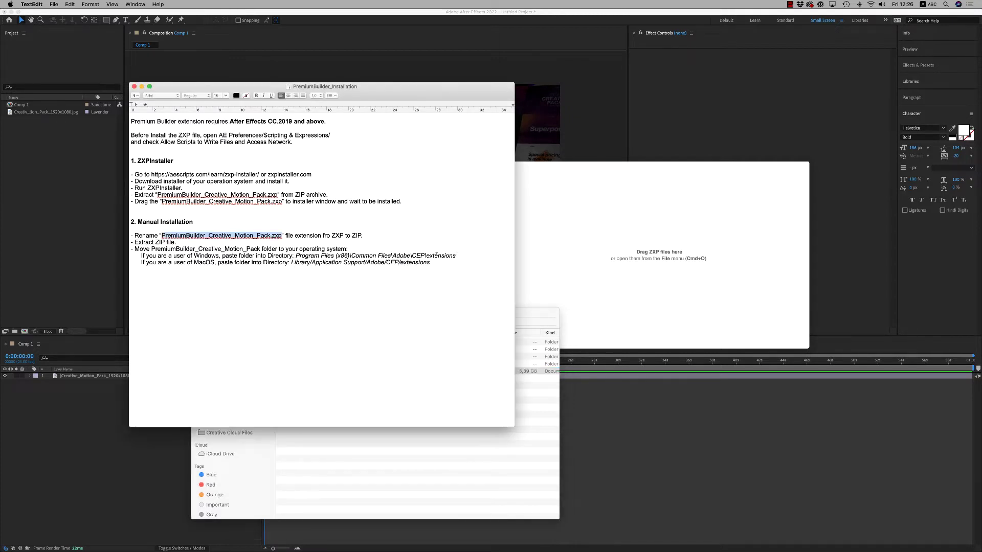
pyautogui.moveTo(296, 256); pyautogui.dragTo(455, 256)
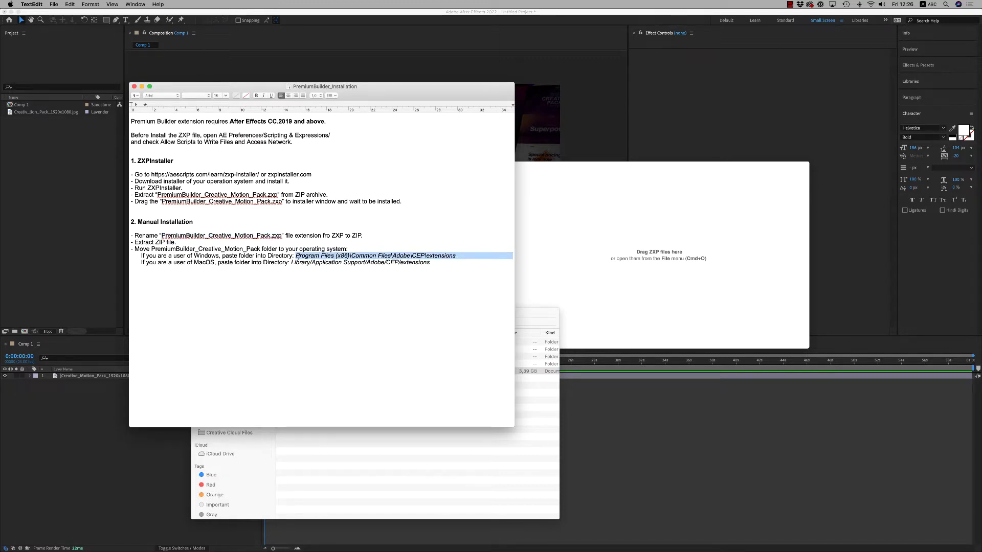
pyautogui.moveTo(430, 263); pyautogui.dragTo(291, 262)
pyautogui.click(291, 402)
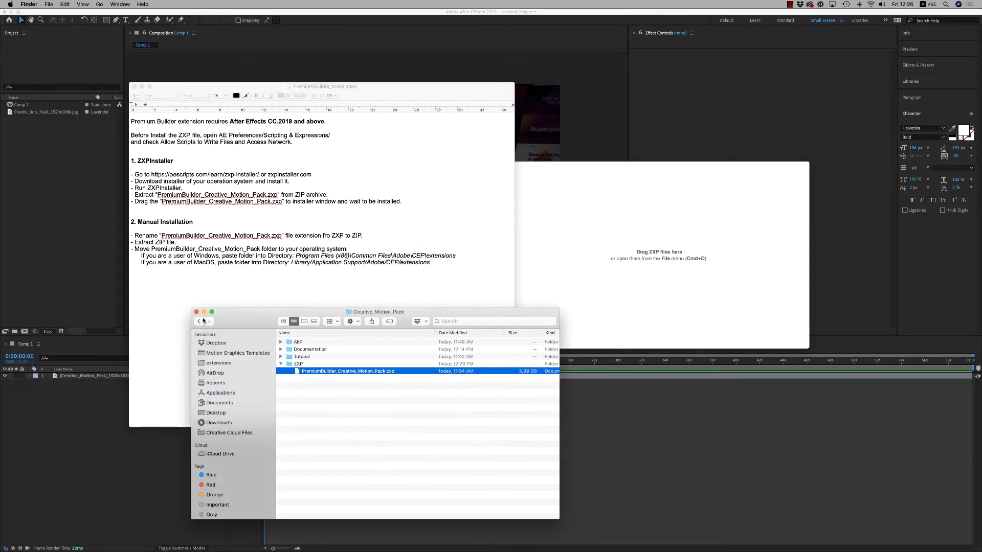
pyautogui.click(204, 312)
pyautogui.click(141, 87)
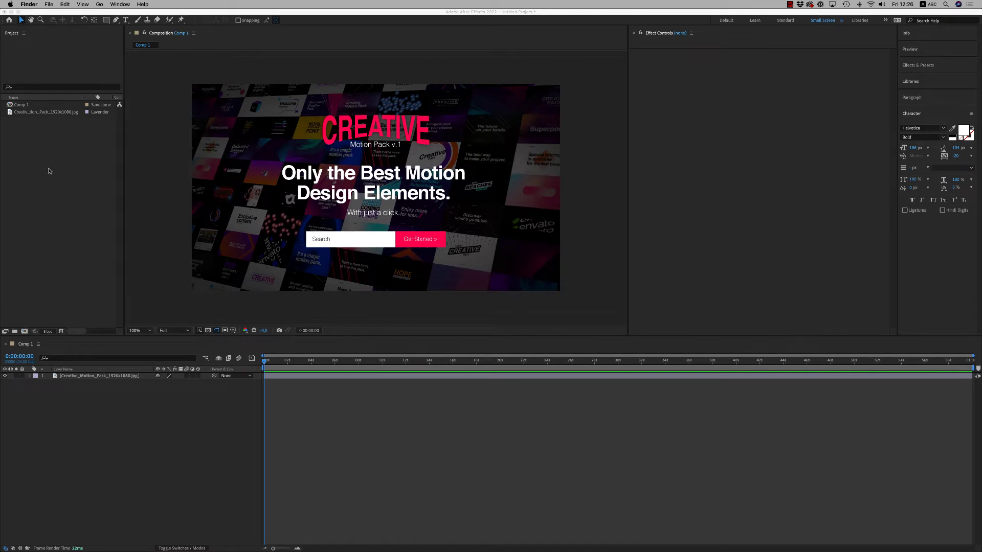
# Step: Switch to After Effects and open Window > Extensions > Premium Builder Creative Motion Pack
pyautogui.click(46, 171)
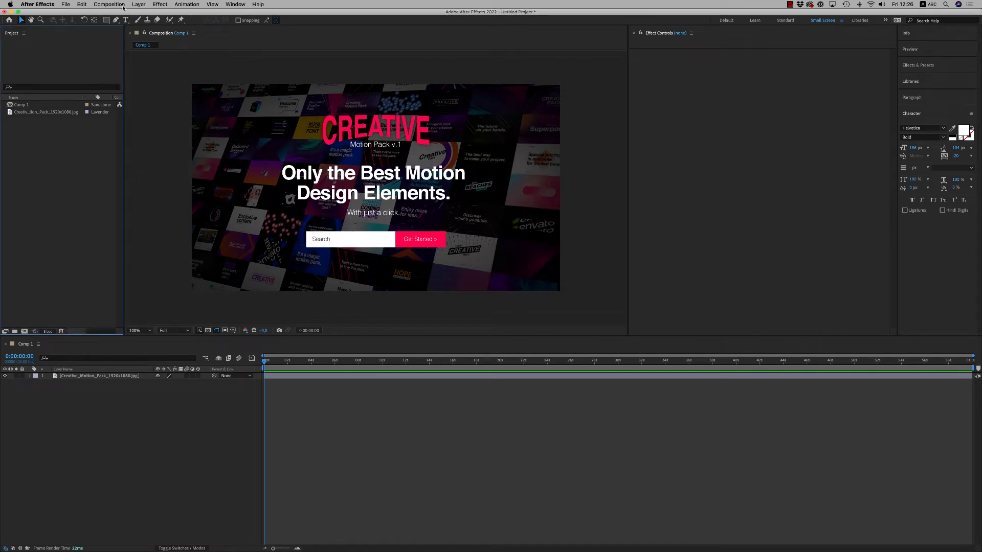
pyautogui.click(237, 4)
pyautogui.moveTo(353, 45)
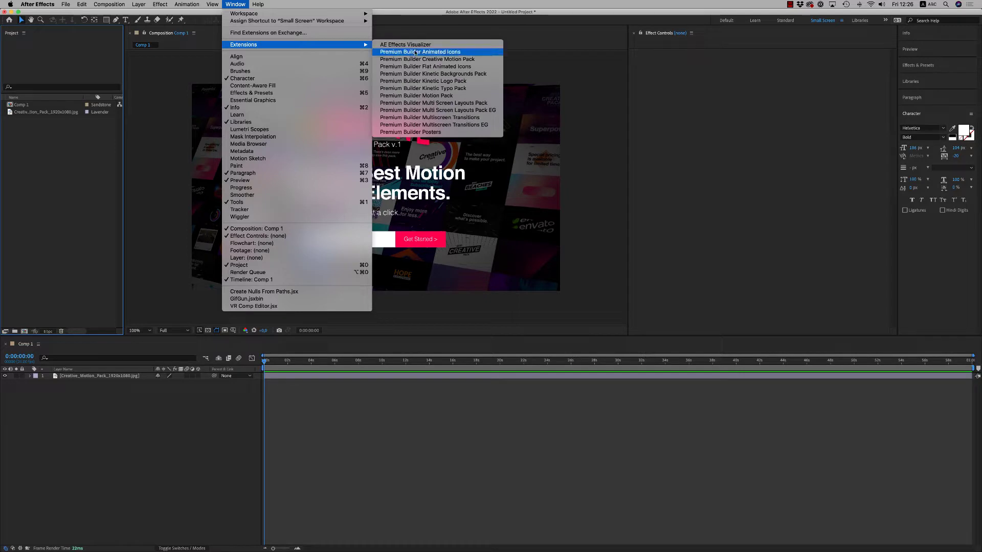
pyautogui.click(451, 60)
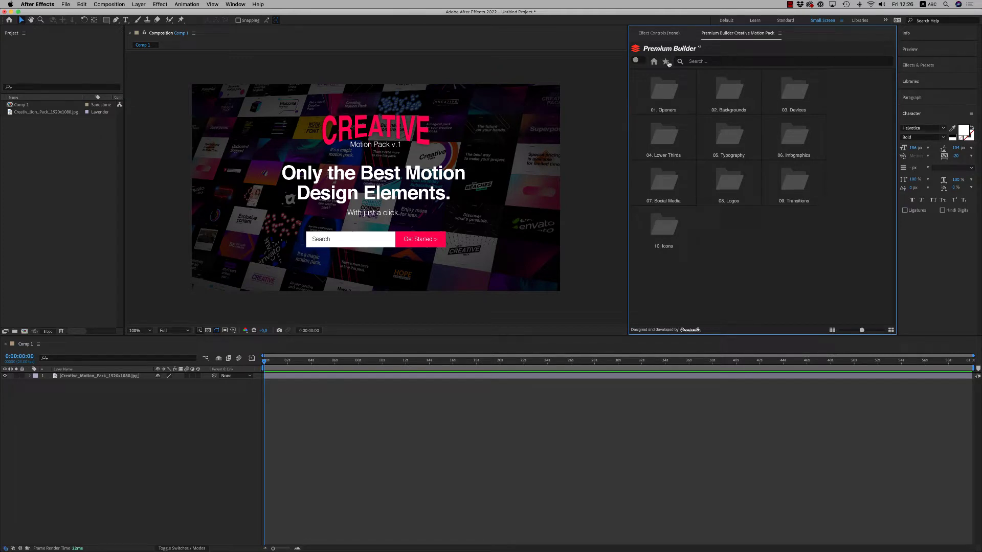
# Step: Show the category list, open 01. Openers, widen the panel, and settle on smaller thumbnails
pyautogui.click(637, 61)
pyautogui.click(646, 76)
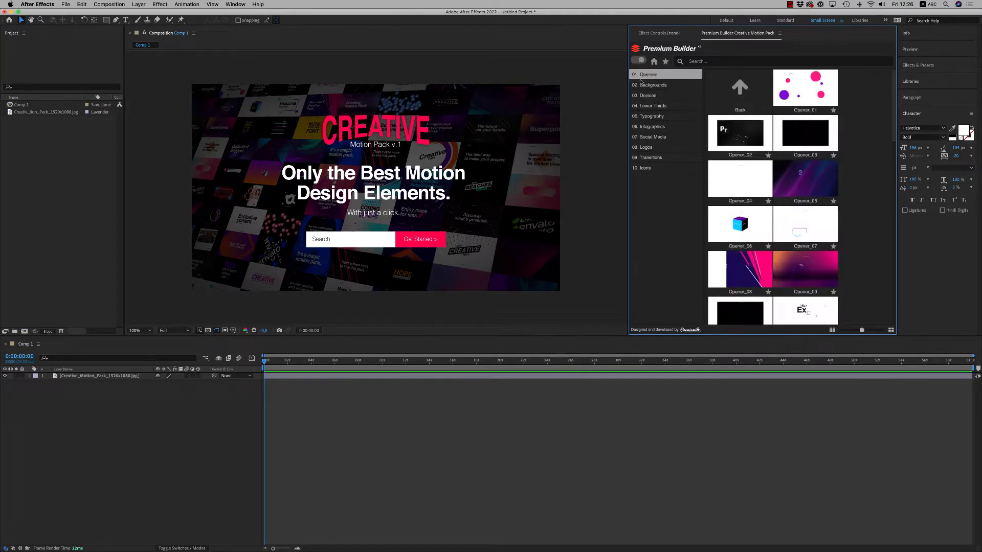
pyautogui.moveTo(628, 83); pyautogui.dragTo(547, 83)
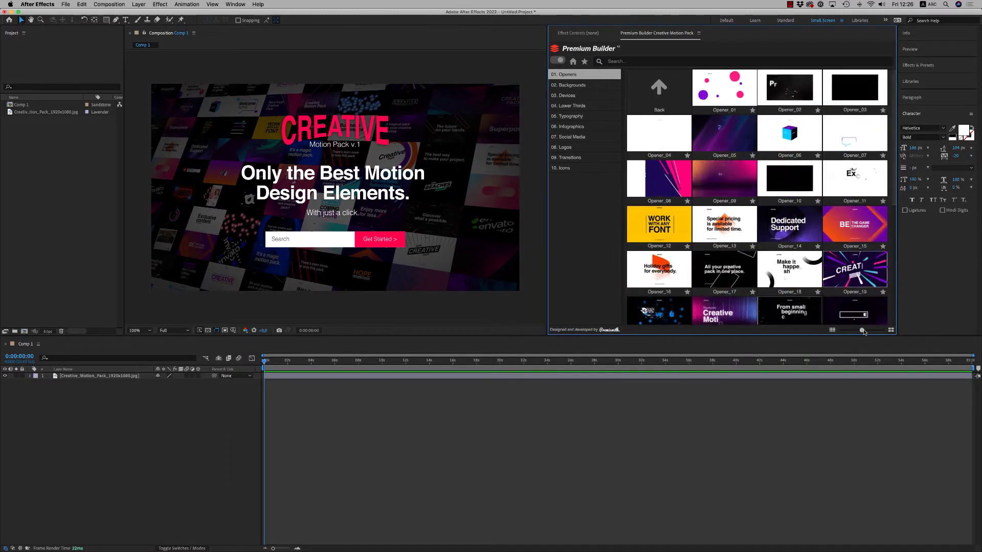
pyautogui.click(832, 330)
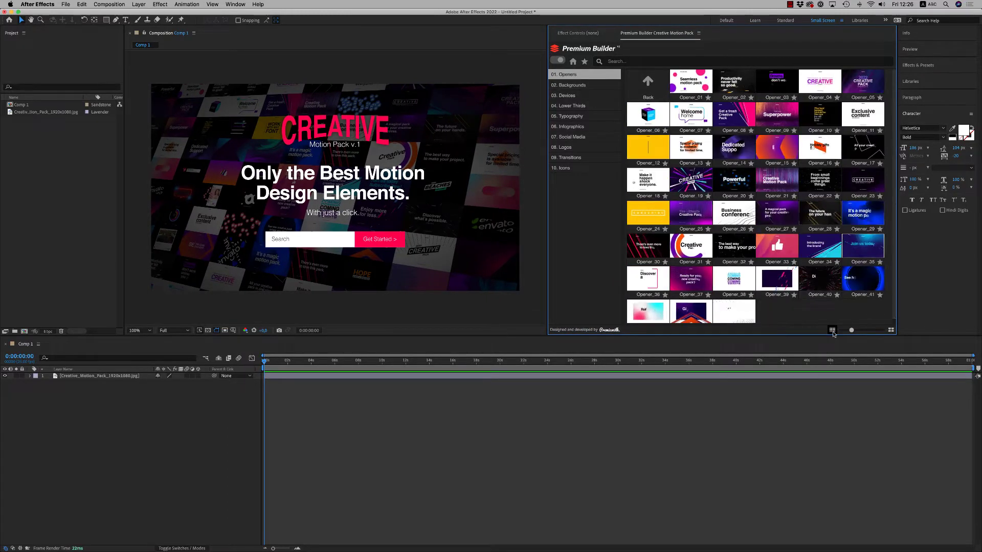
pyautogui.click(890, 331)
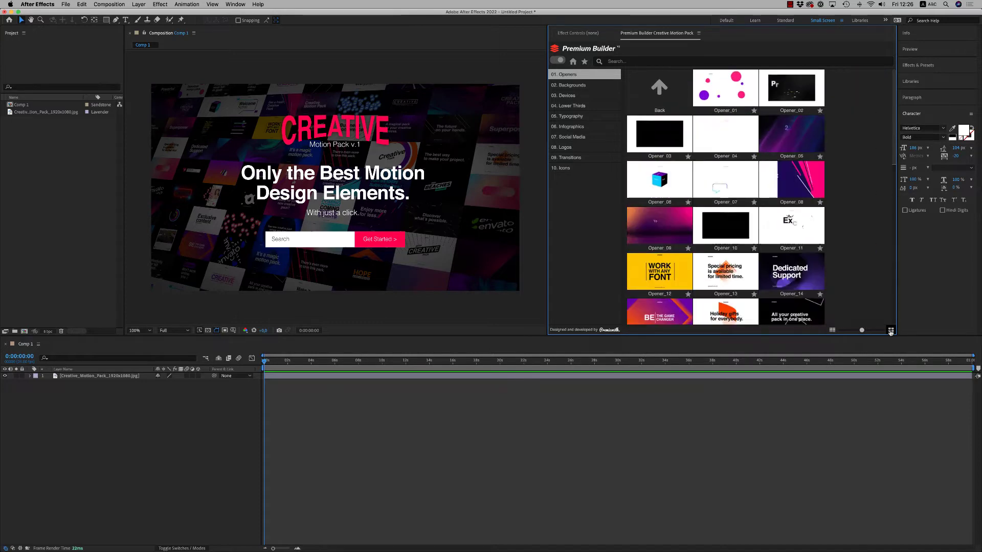
pyautogui.click(833, 331)
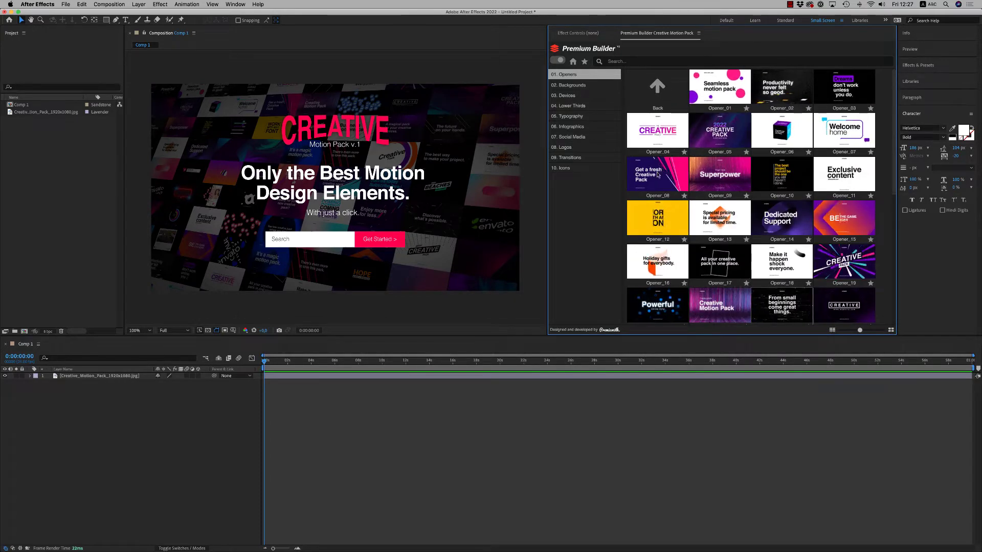
# Step: Browse the Backgrounds subfolders: Gradients, Kinetic and Patterns
pyautogui.click(569, 85)
pyautogui.click(569, 76)
pyautogui.click(570, 84)
pyautogui.click(571, 95)
pyautogui.click(572, 86)
pyautogui.click(571, 97)
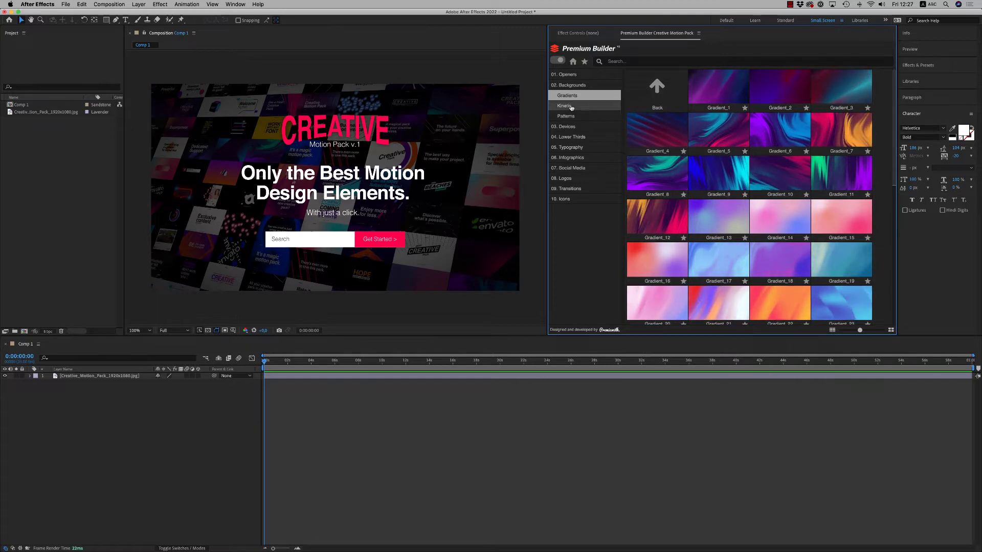
pyautogui.click(570, 107)
pyautogui.click(574, 118)
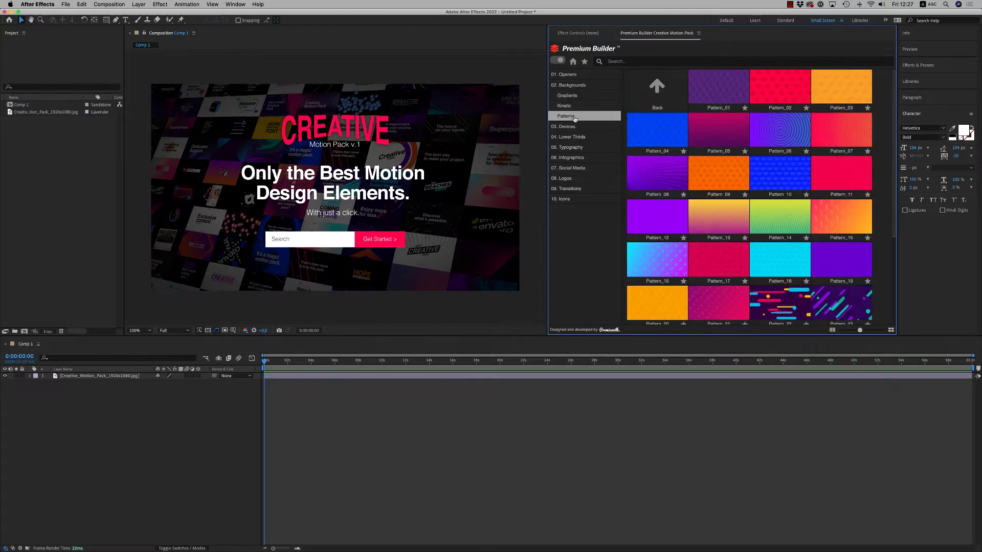
pyautogui.click(571, 84)
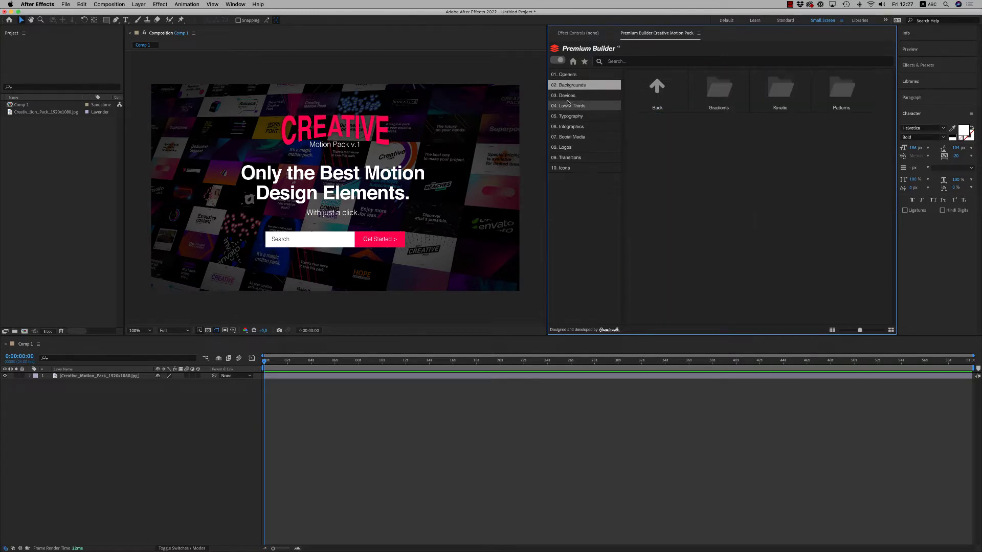
# Step: Look through the Devices mockup and lower third templates
pyautogui.click(566, 96)
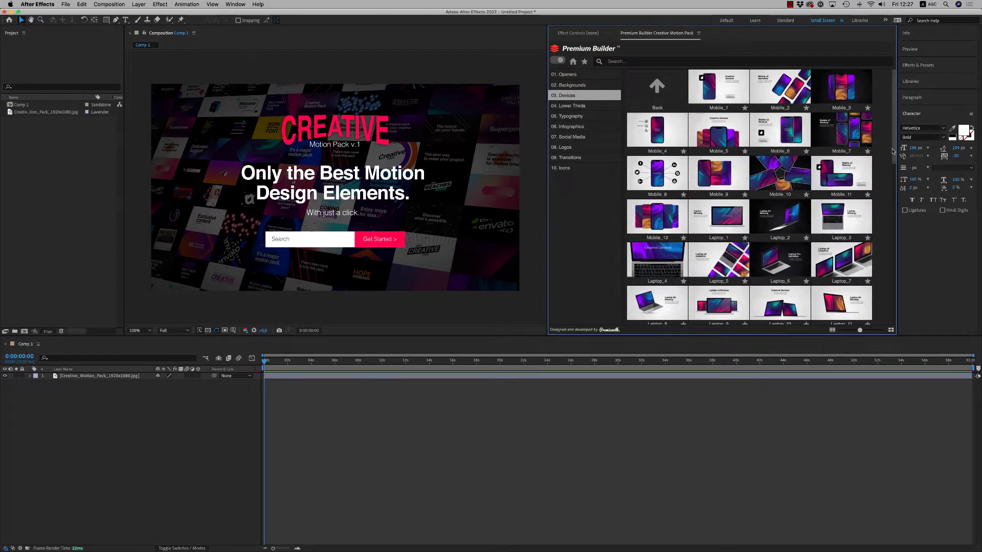
pyautogui.scroll(-3, 890, 110)
pyautogui.scroll(3, 890, 111)
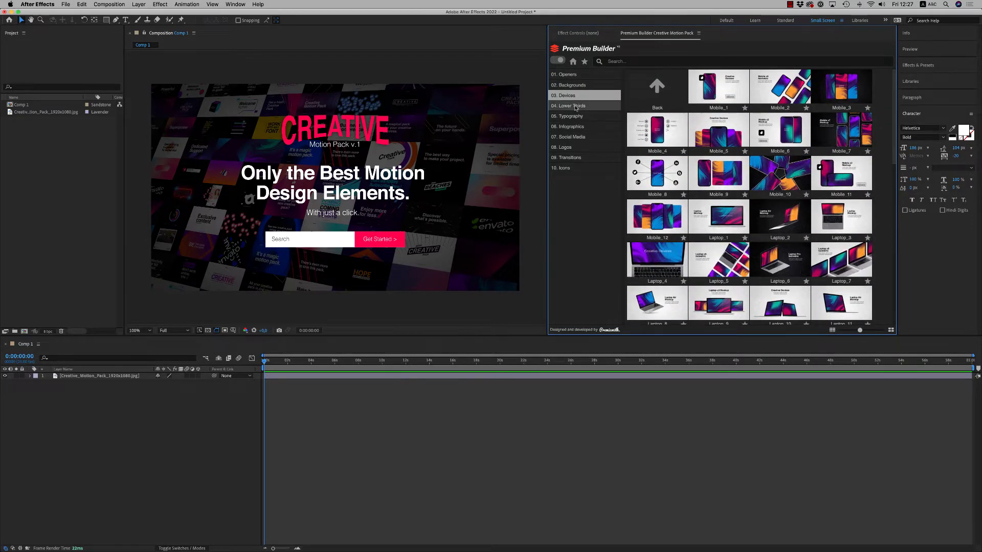
pyautogui.click(573, 106)
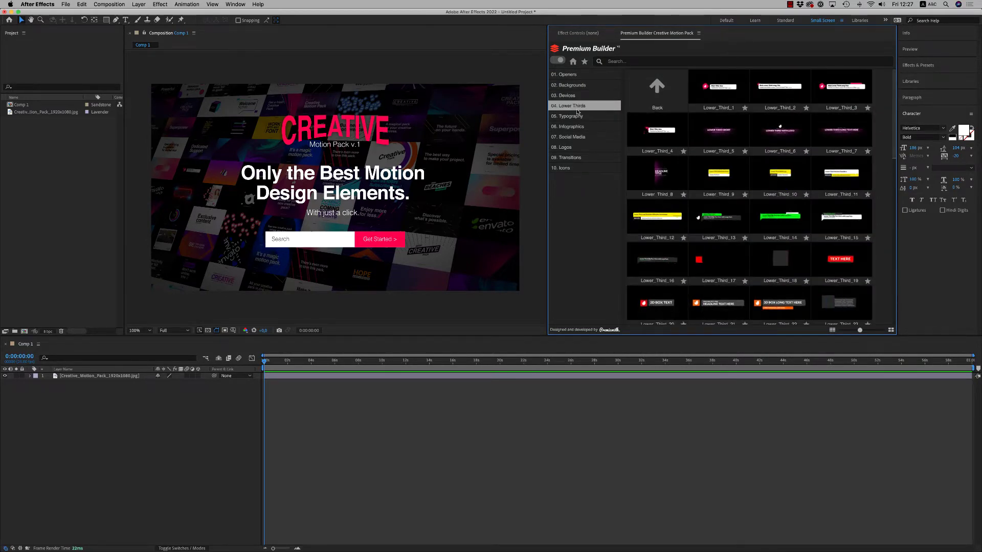
# Step: Browse the Typography subfolders: BOX, Glitch, Kinetic, Modern, Quotes and Speech Bubbles
pyautogui.click(569, 118)
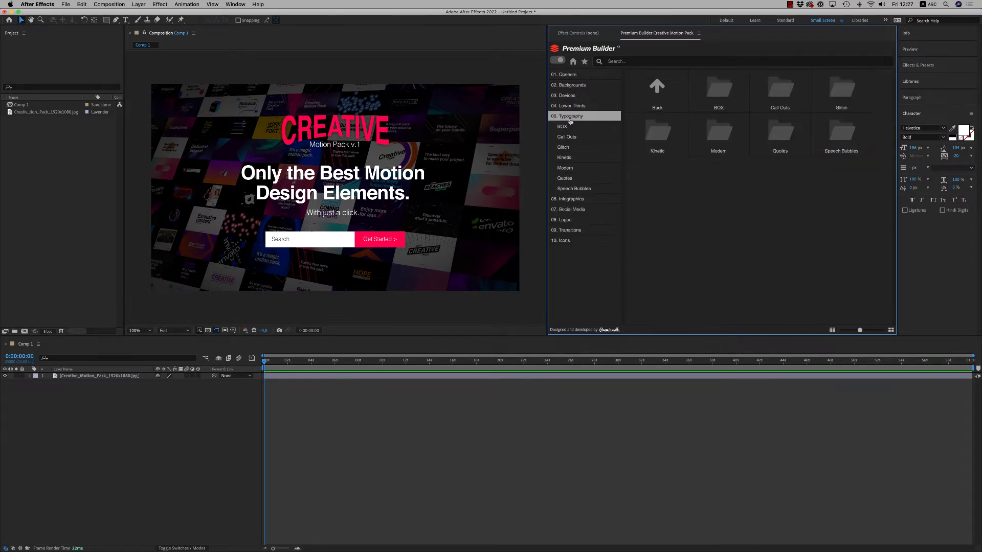
pyautogui.click(564, 127)
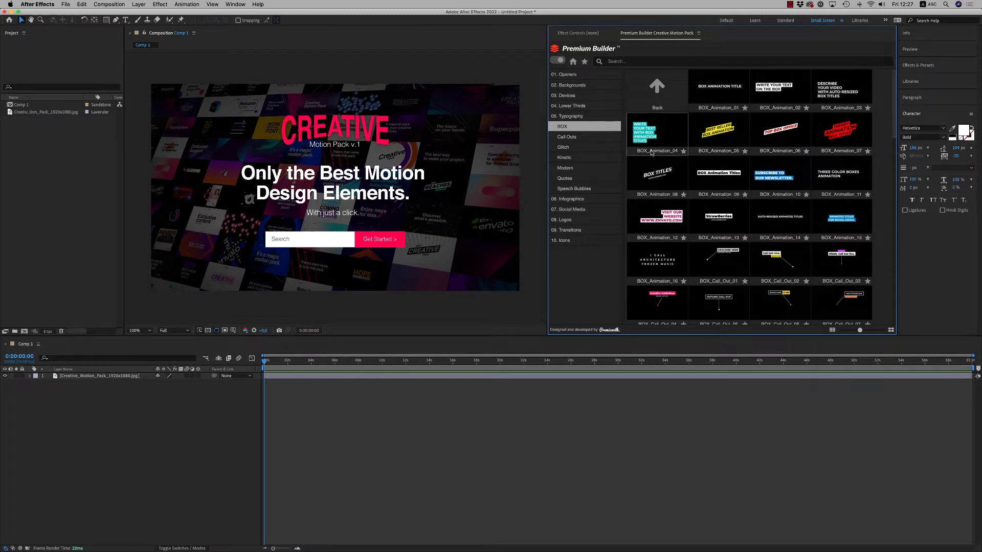
pyautogui.click(574, 147)
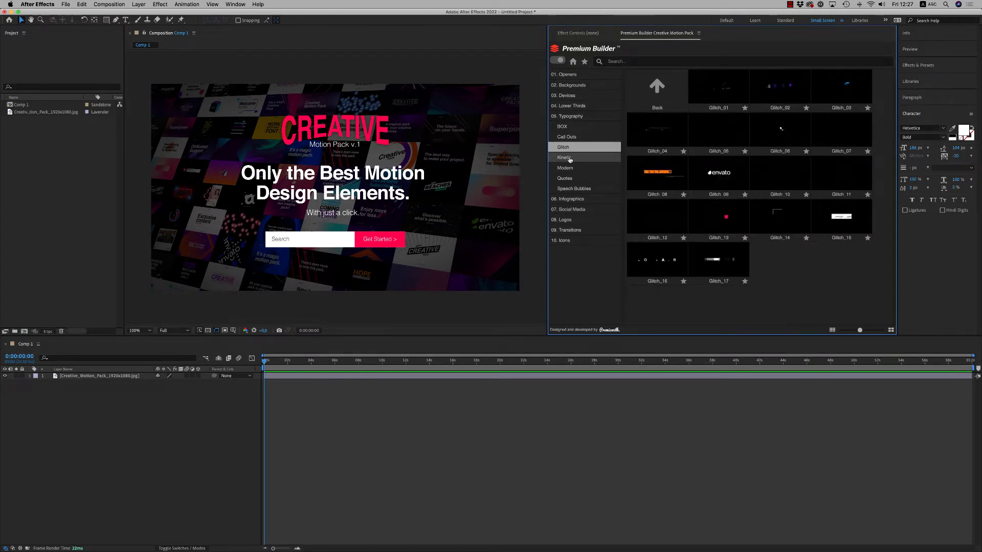
pyautogui.click(569, 159)
pyautogui.scroll(-5, 757, 202)
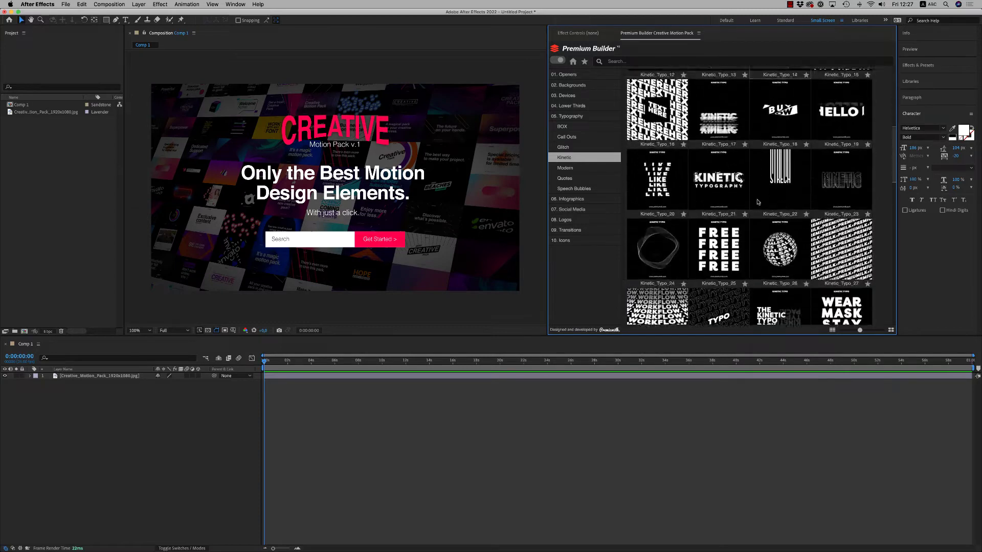
pyautogui.scroll(-2, 757, 202)
pyautogui.click(566, 168)
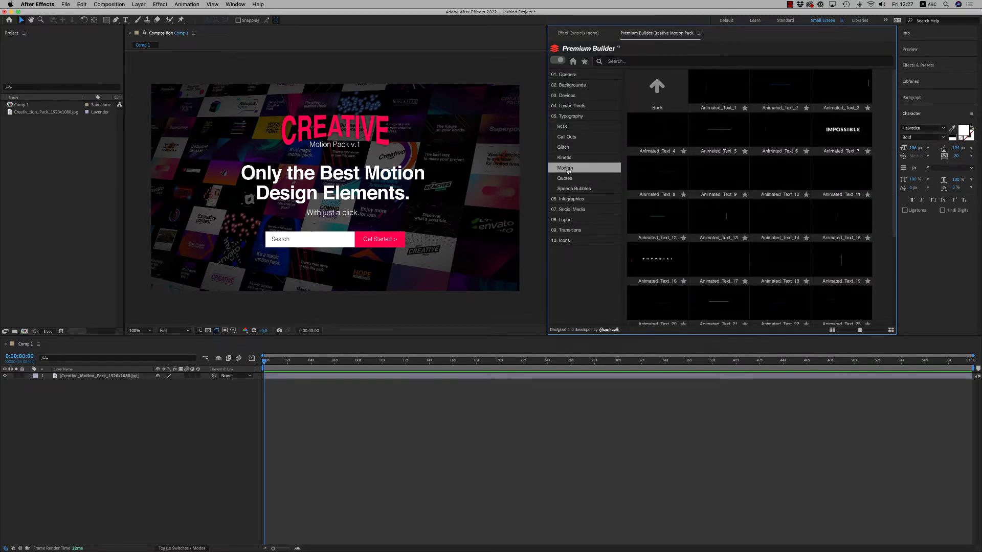
pyautogui.click(566, 180)
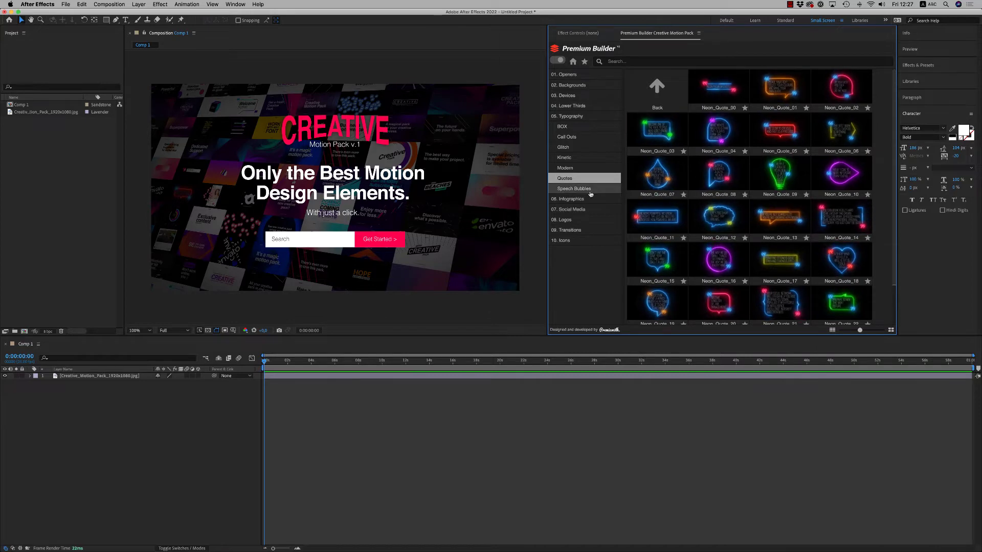
pyautogui.click(573, 188)
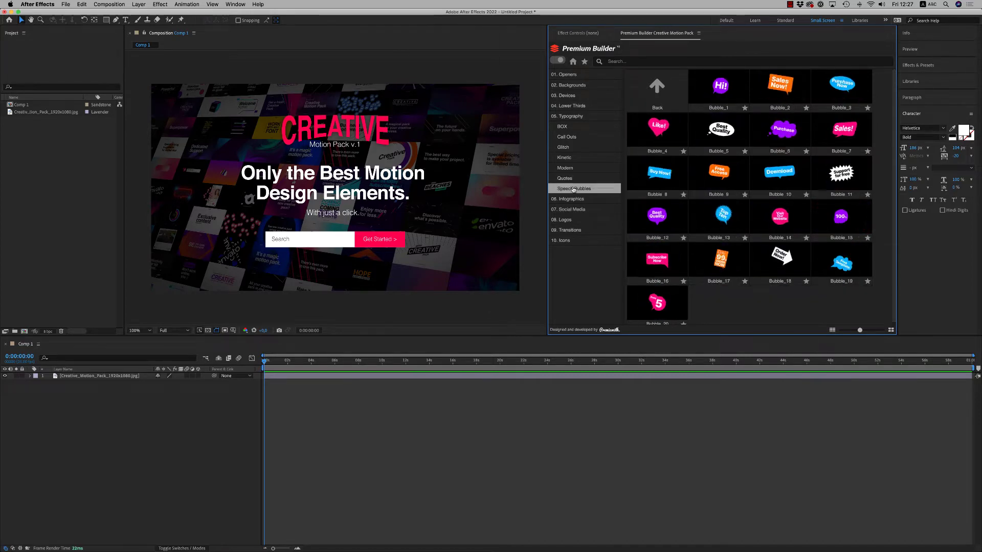
pyautogui.click(565, 116)
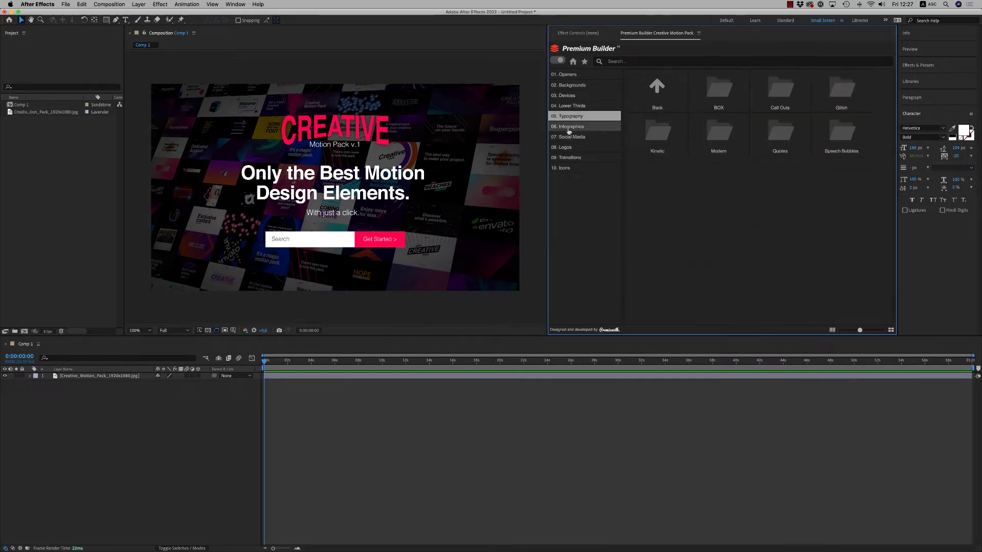
# Step: Scroll through the Infographics and Social Media template grids
pyautogui.click(569, 127)
pyautogui.scroll(-5, 738, 182)
pyautogui.scroll(-10, 738, 182)
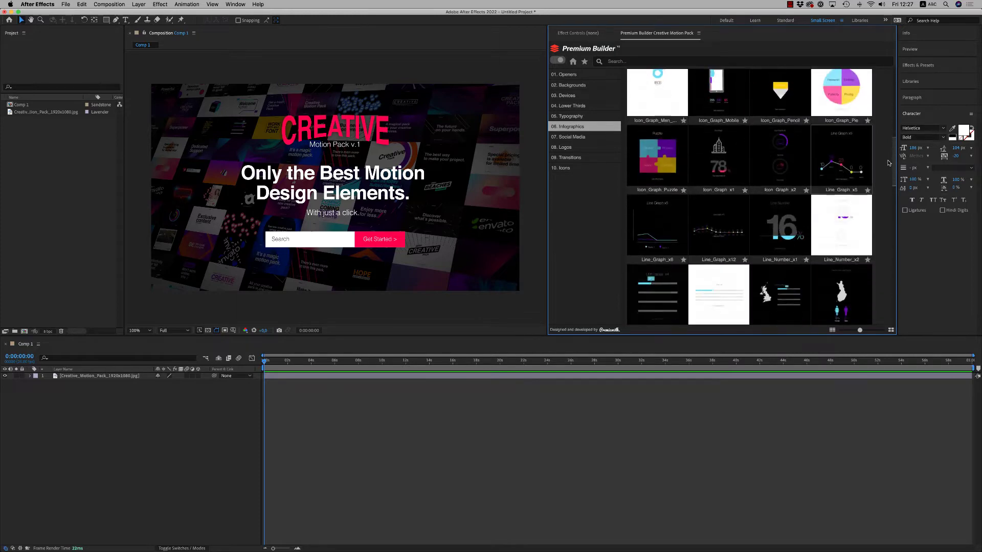
pyautogui.moveTo(892, 242); pyautogui.dragTo(893, 102)
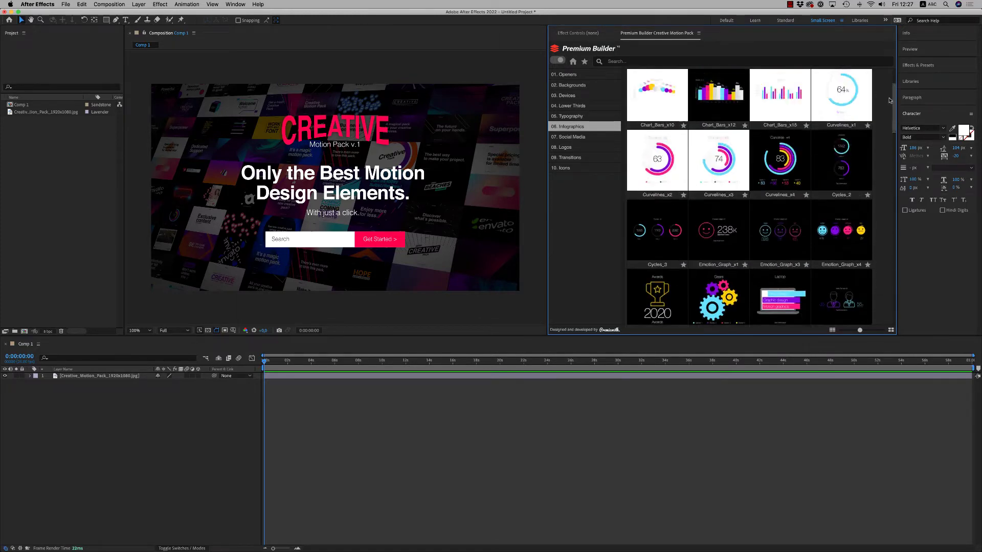
pyautogui.click(571, 137)
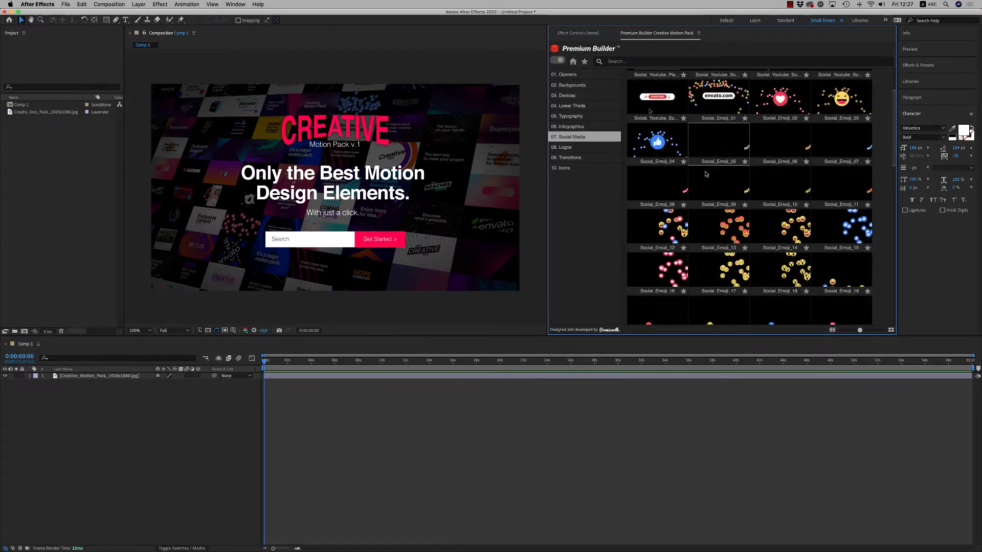
pyautogui.scroll(5, 705, 174)
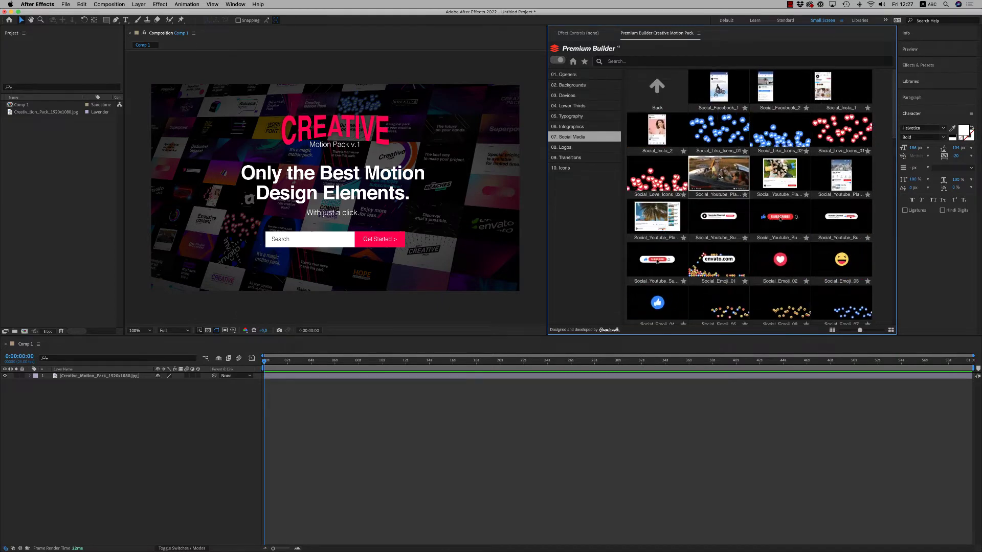
pyautogui.scroll(-10, 723, 177)
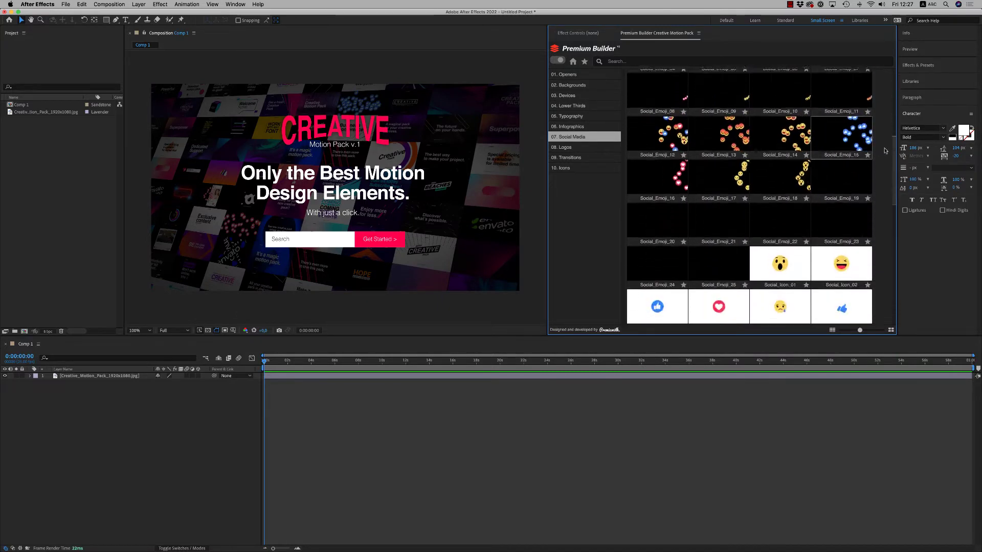
pyautogui.scroll(-3, 894, 158)
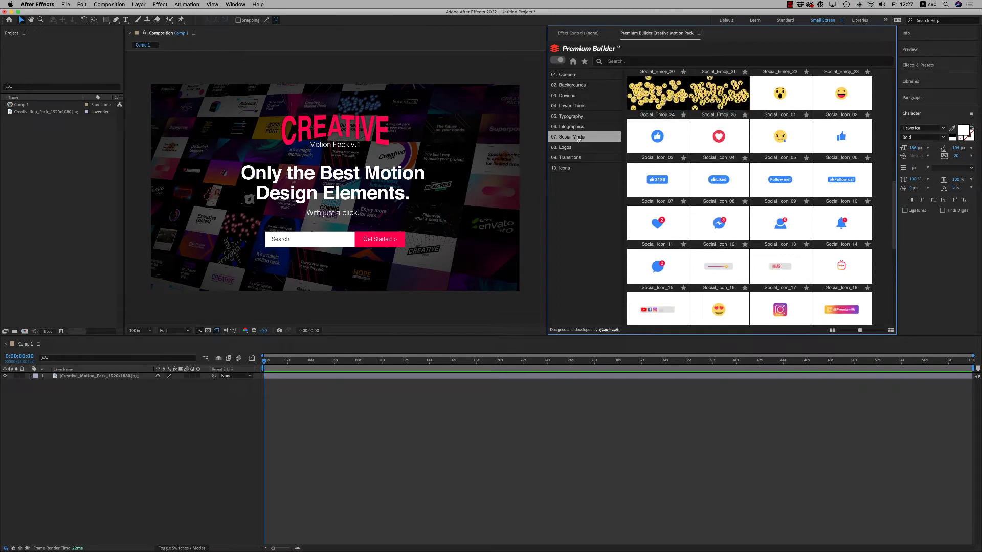
# Step: Browse Logos (Corporate, Kinetic), Transitions (Flat) and Icons, then return to 01. Openers
pyautogui.click(565, 147)
pyautogui.click(569, 158)
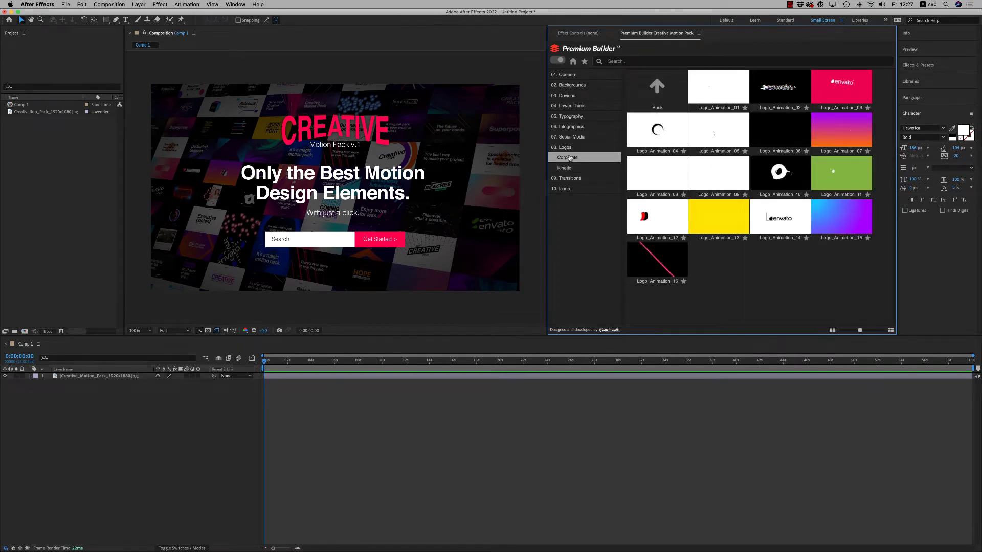
pyautogui.click(566, 168)
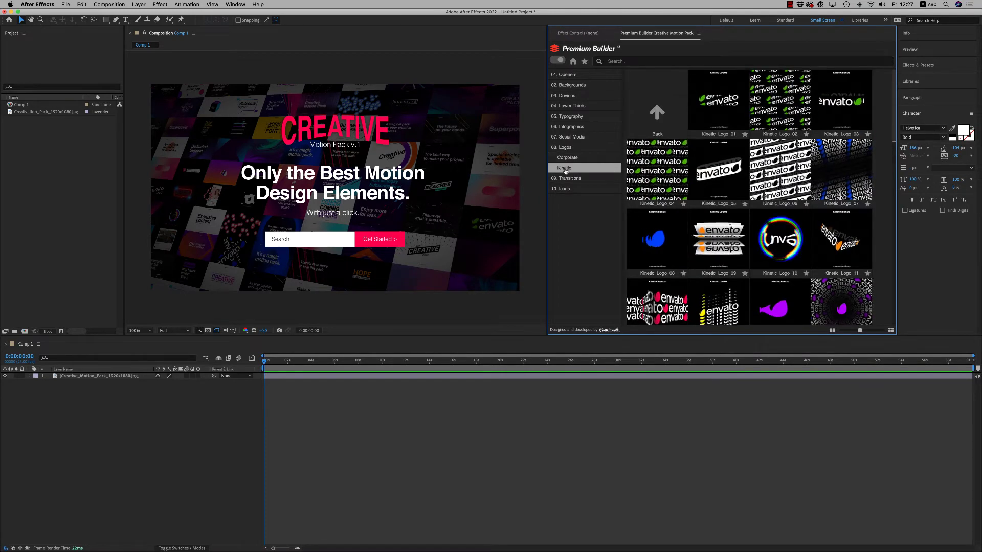
pyautogui.click(570, 178)
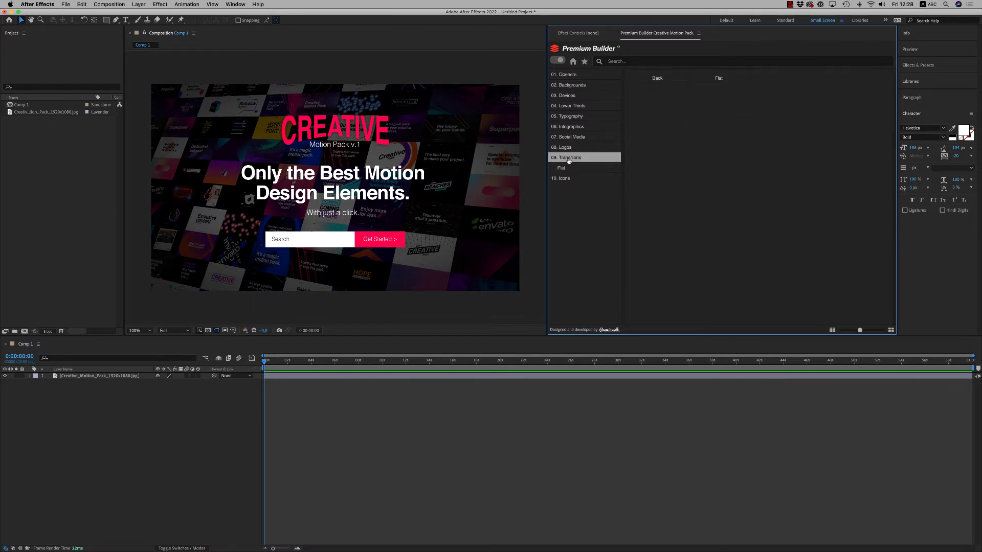
pyautogui.click(562, 169)
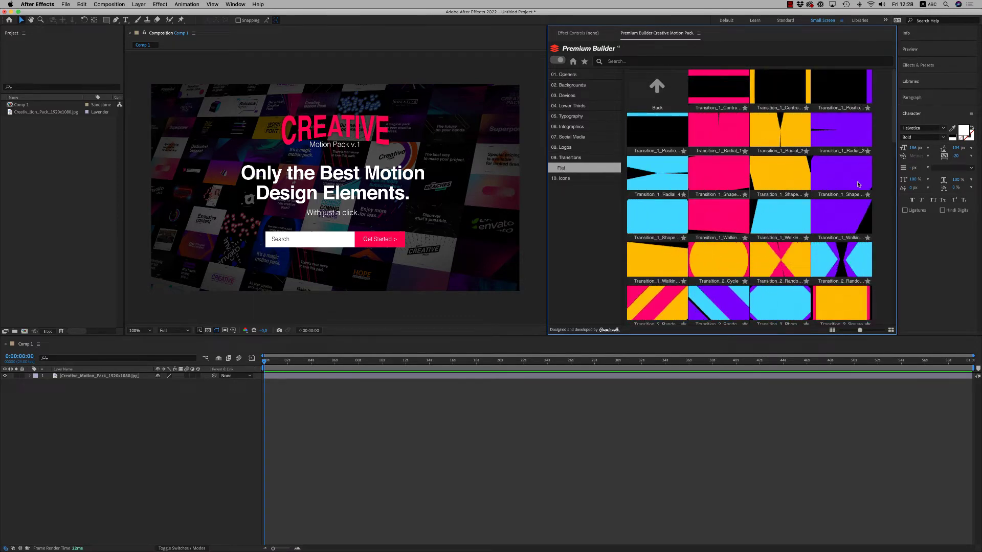
pyautogui.scroll(-10, 858, 184)
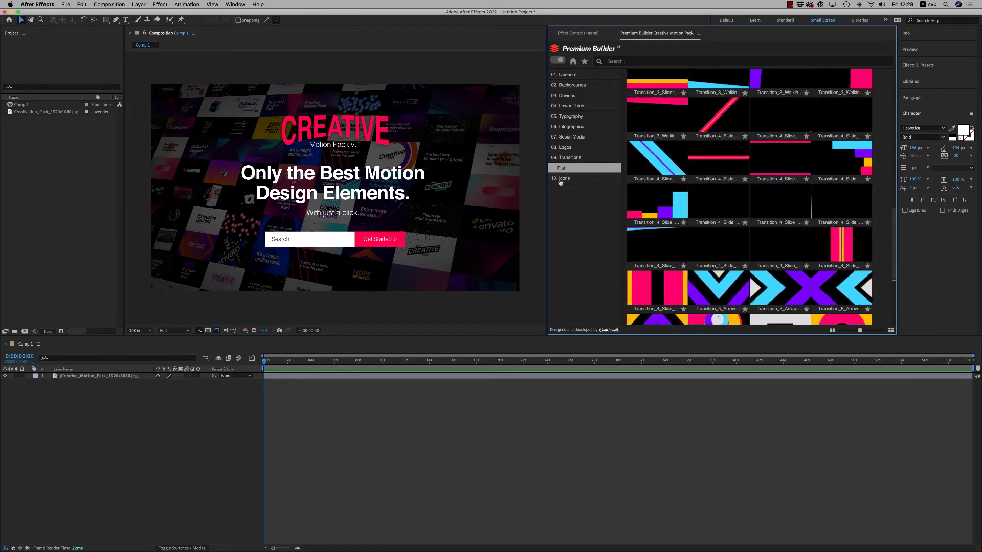
pyautogui.click(560, 180)
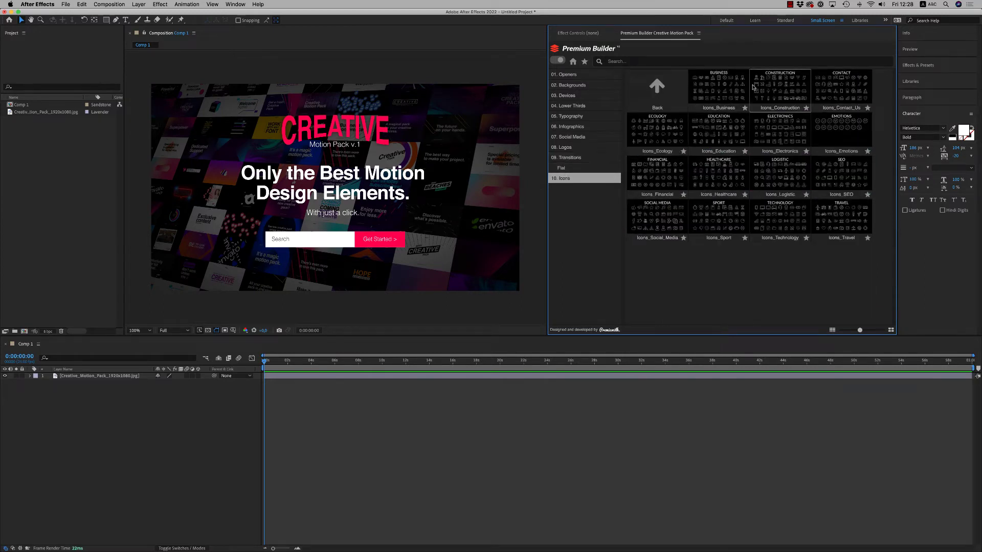
pyautogui.click(566, 158)
pyautogui.click(566, 75)
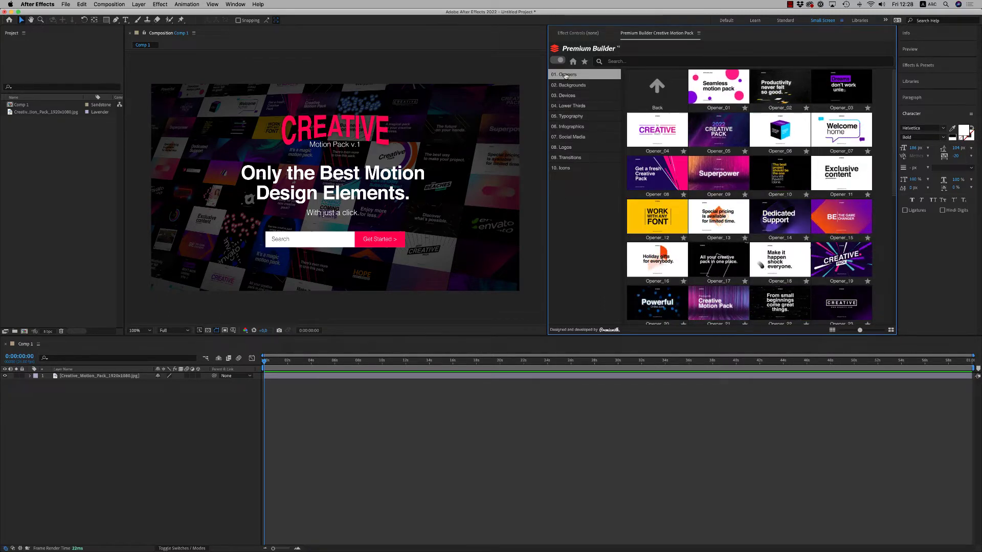
# Step: Delete Creative_Motion_Pack_1920x1080.jpg from the project and import Opener_09, viewing it around five seconds
pyautogui.click(573, 76)
pyautogui.click(24, 114)
pyautogui.press('Delete')
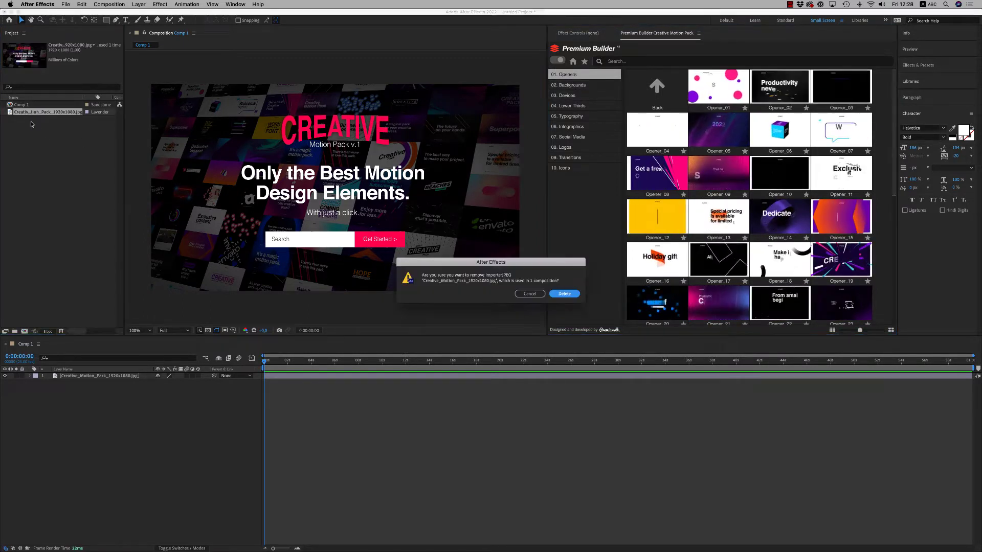
pyautogui.click(564, 292)
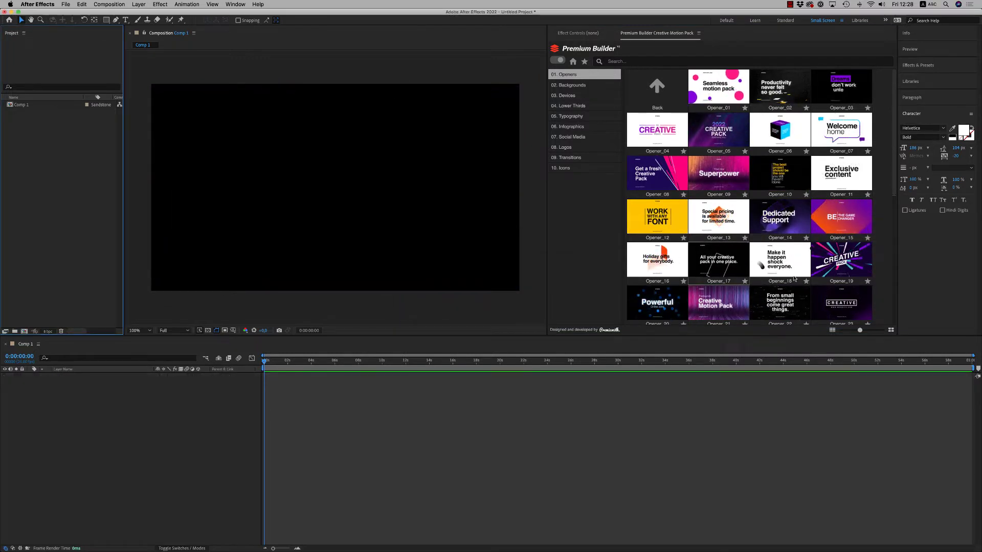
pyautogui.click(724, 181)
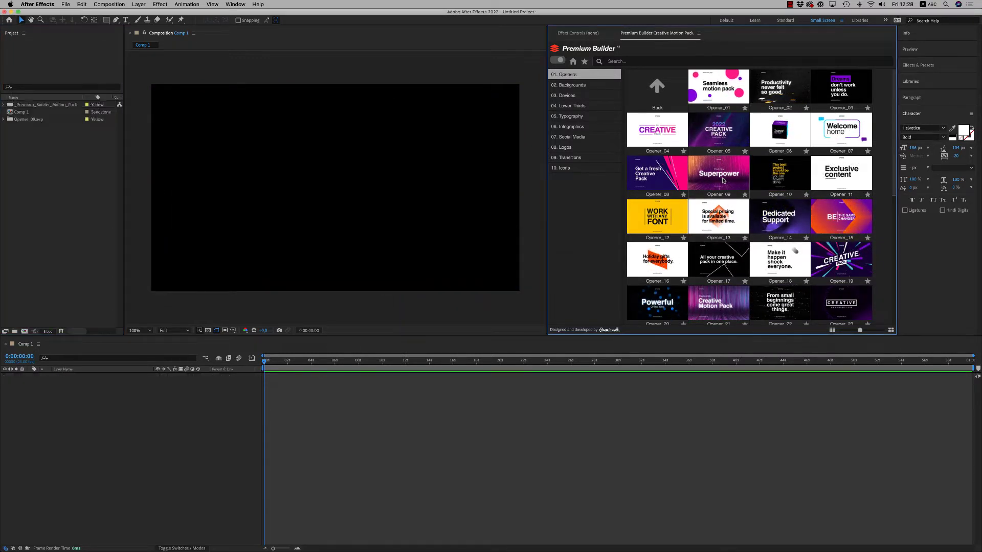
pyautogui.click(378, 362)
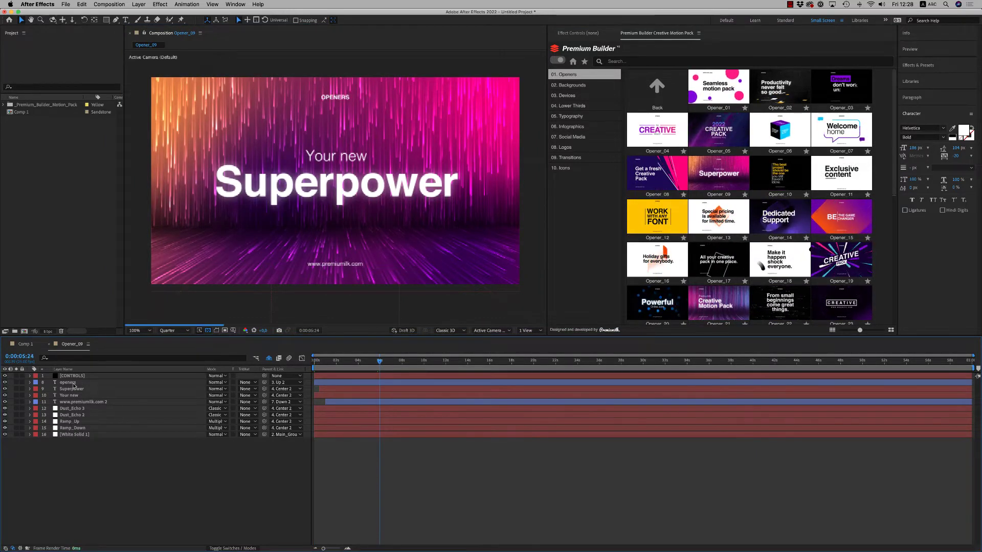
# Step: Try a green Color_01 on the opener's CONTROLS layer, then cancel to keep orange
pyautogui.click(71, 376)
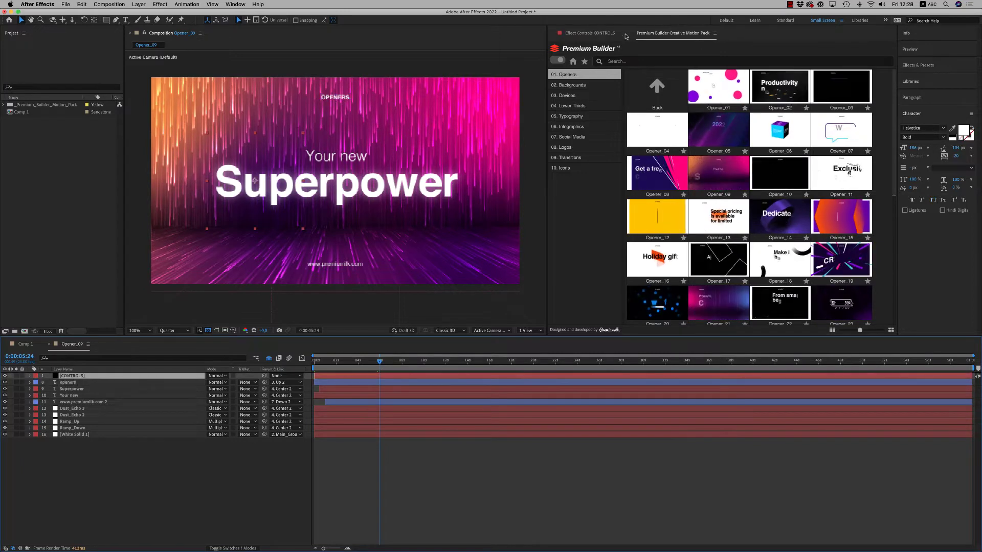
pyautogui.click(600, 33)
pyautogui.click(733, 58)
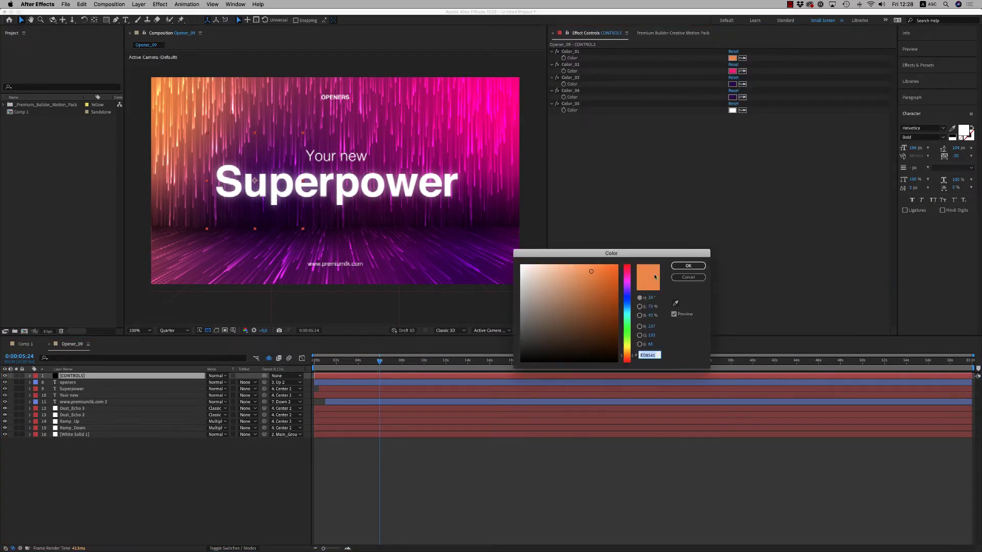
pyautogui.moveTo(629, 345); pyautogui.dragTo(626, 337)
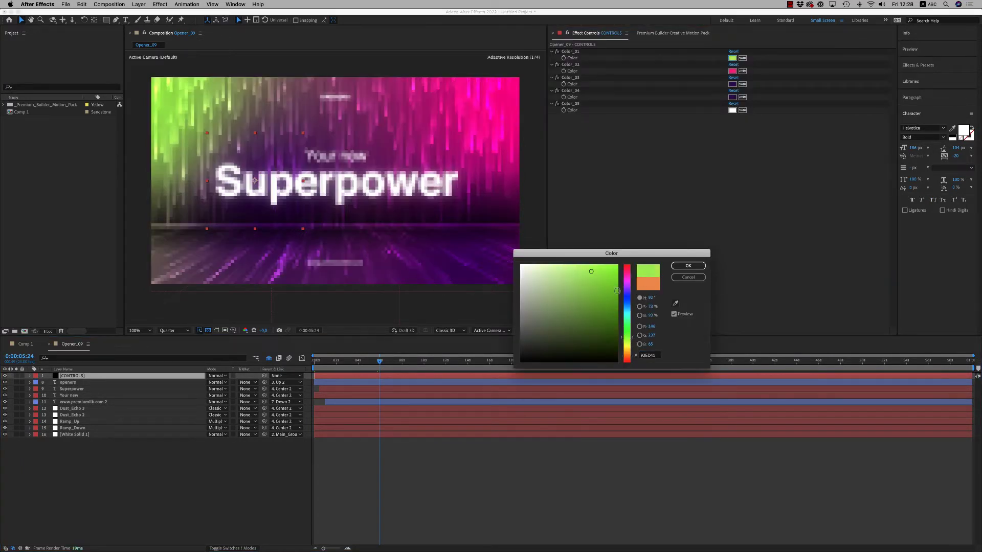
pyautogui.click(626, 342)
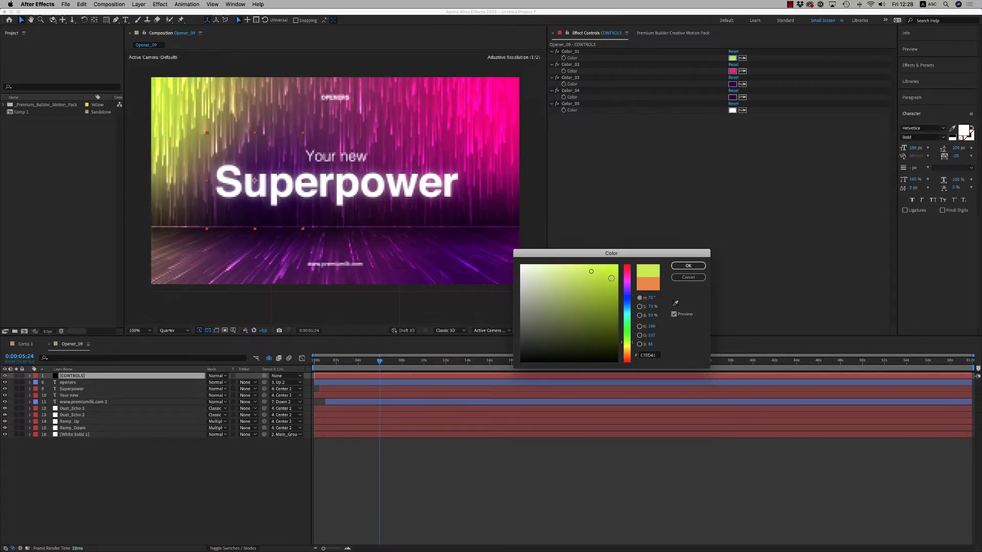
pyautogui.click(688, 277)
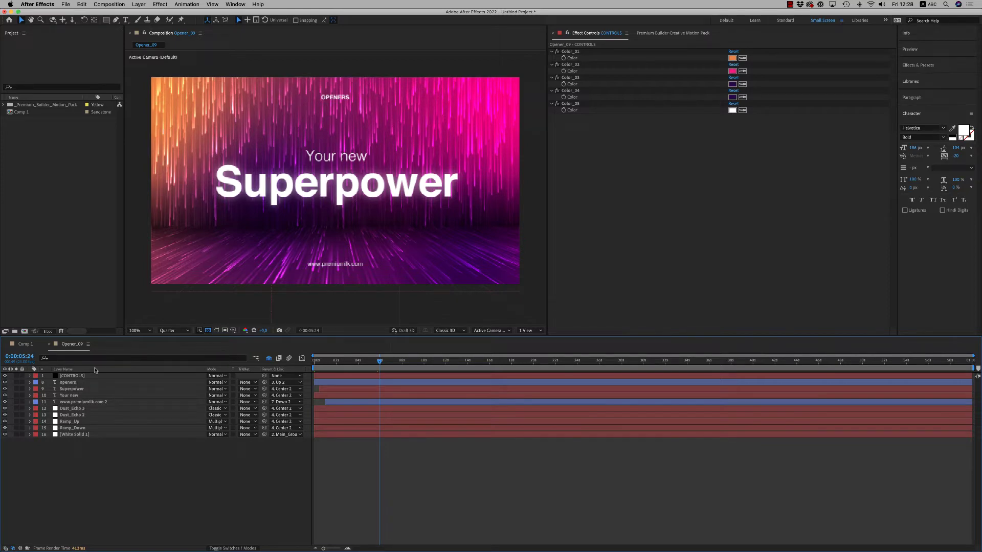
# Step: Switch between Comp 1 and Opener_09, then bring back the Premium Builder Openers list
pyautogui.click(25, 344)
pyautogui.click(68, 345)
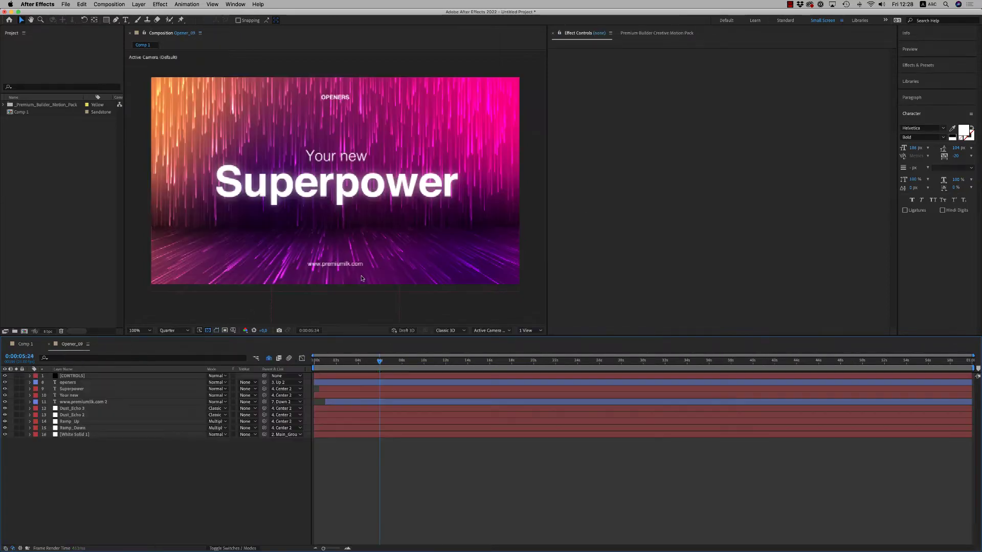
pyautogui.click(656, 33)
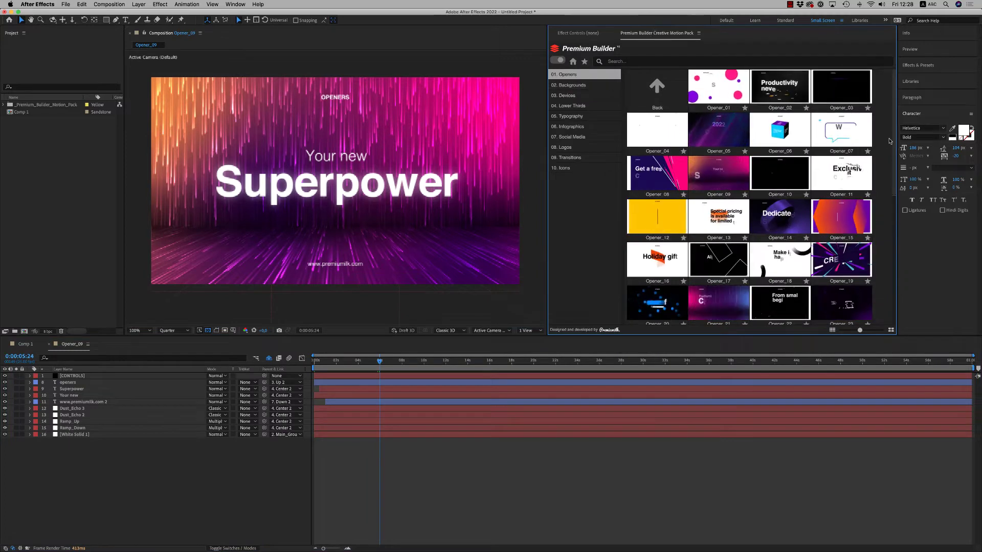
pyautogui.scroll(-4, 890, 246)
pyautogui.scroll(4, 890, 246)
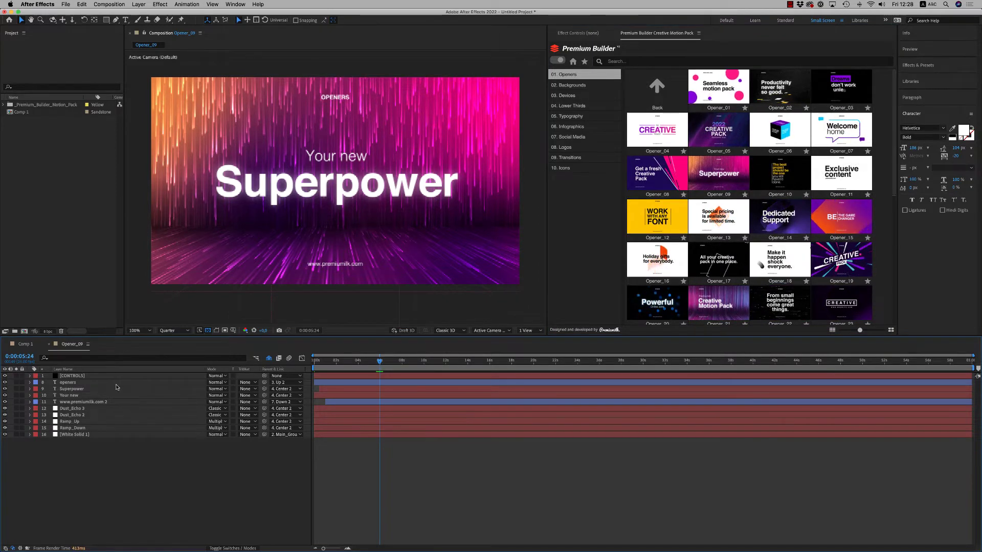
# Step: Delete the imported Opener template folder and its composition from the project
pyautogui.click(51, 133)
pyautogui.click(46, 105)
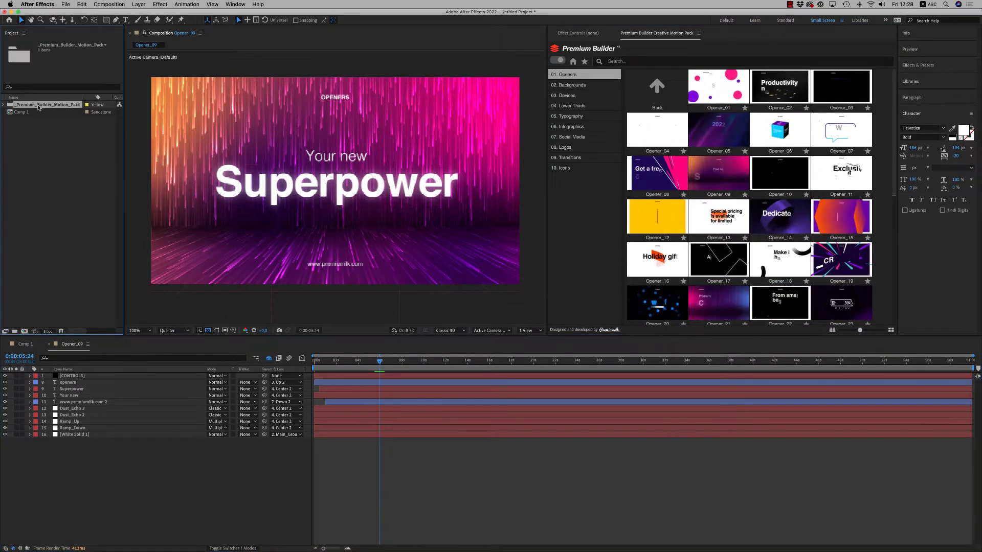
pyautogui.press('BackSpace')
pyautogui.click(562, 291)
# Step: Import the Gradient_5 background from Backgrounds > Gradients and preview its animation
pyautogui.click(572, 85)
pyautogui.click(574, 96)
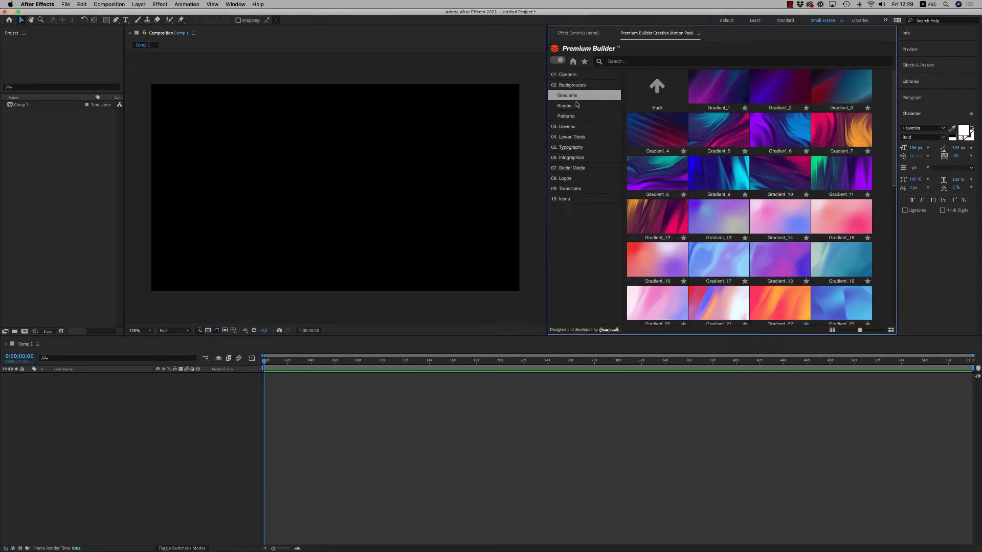
pyautogui.click(710, 139)
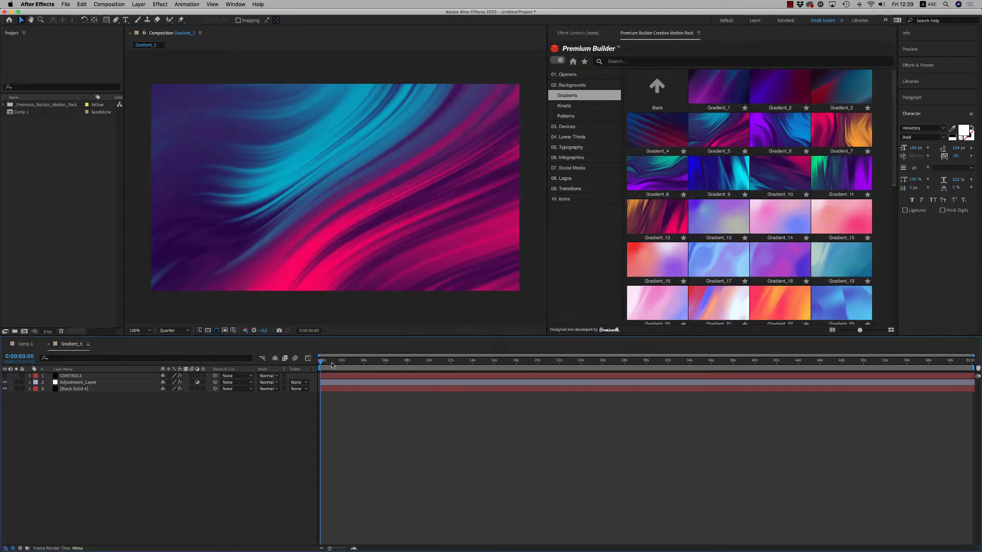
pyautogui.press('space')
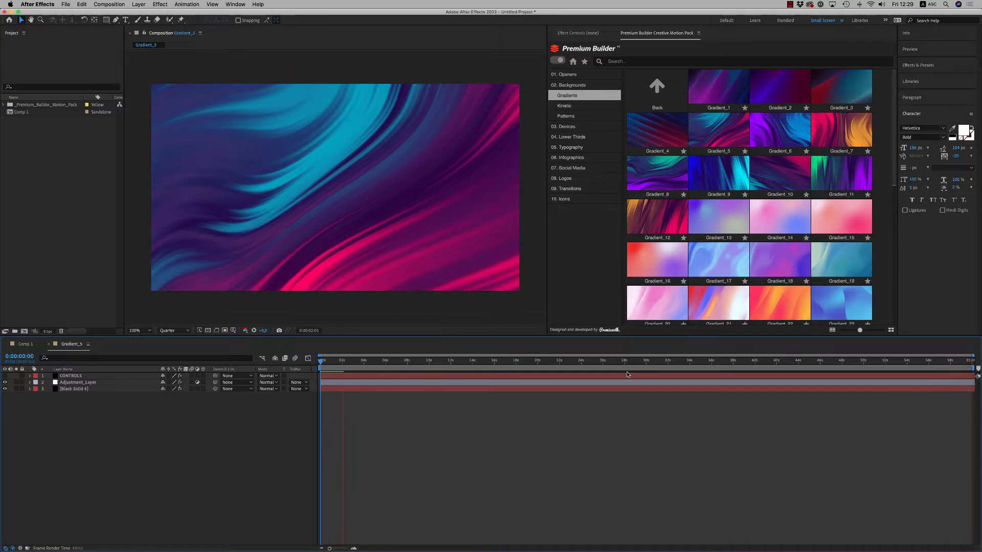
pyautogui.press('space')
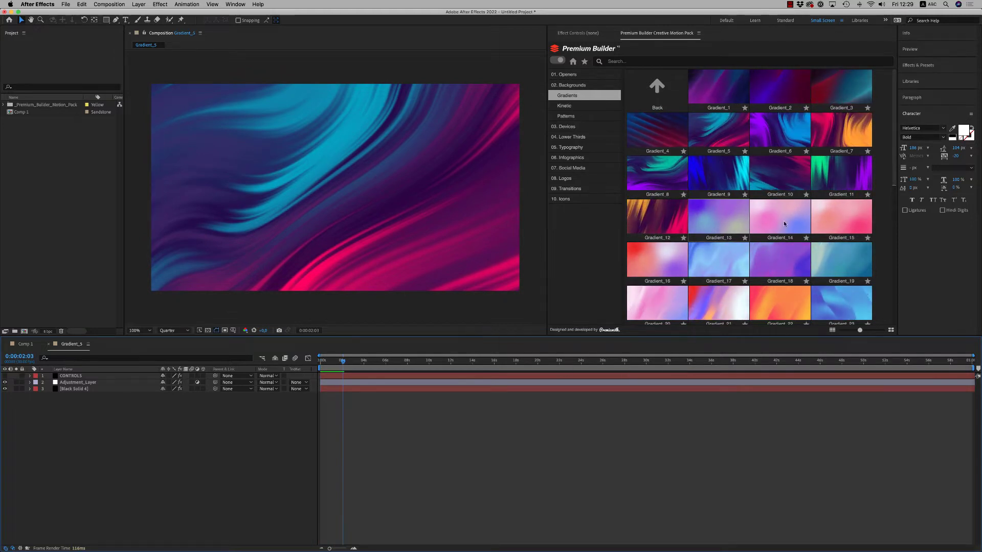
pyautogui.scroll(-10, 841, 204)
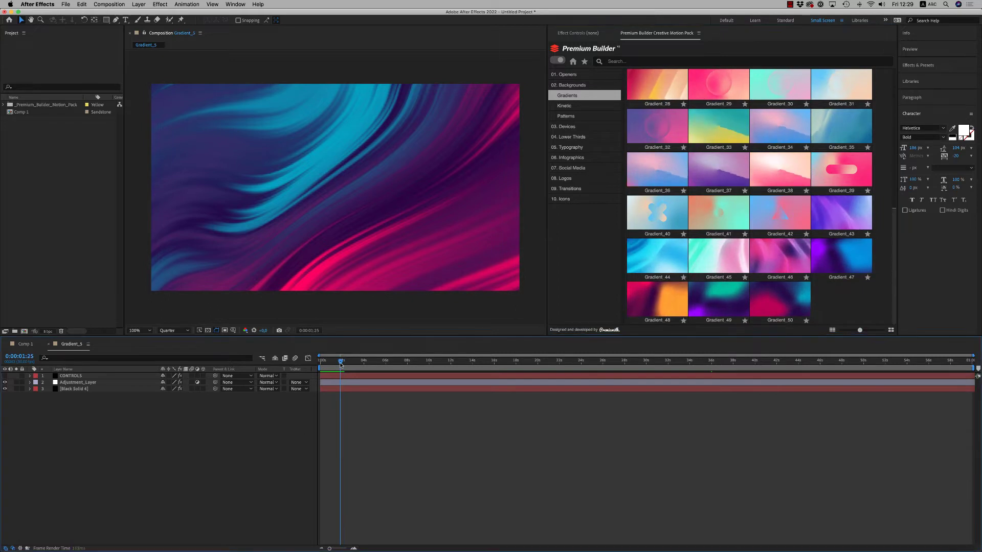
pyautogui.click(340, 360)
# Step: Check Gradient_5's Composition Settings, then close its composition tab
pyautogui.click(109, 4)
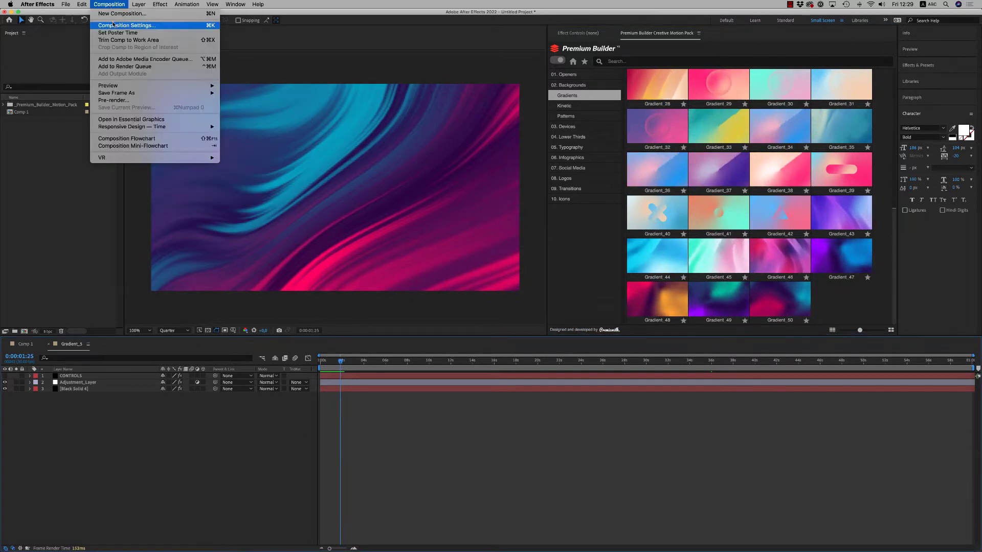
pyautogui.click(128, 25)
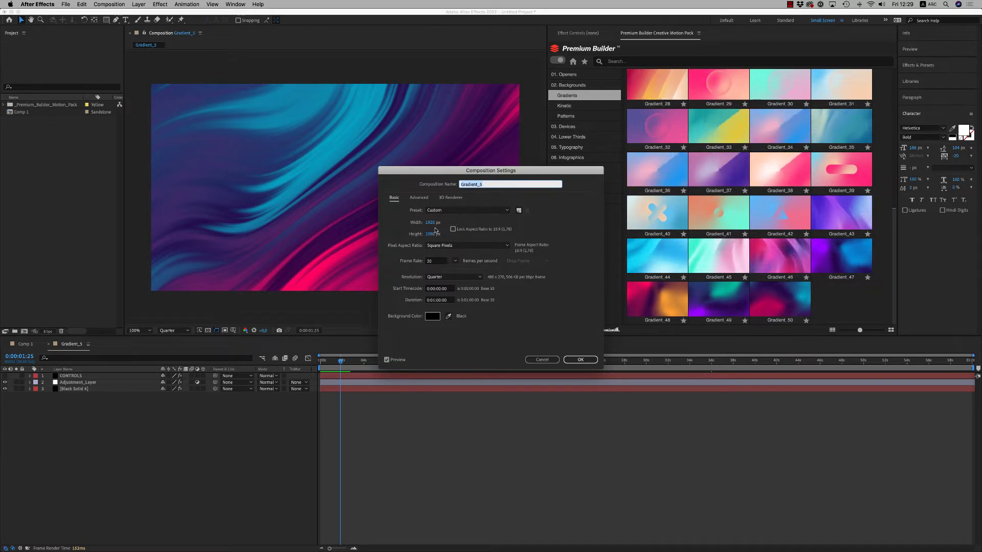
pyautogui.click(580, 359)
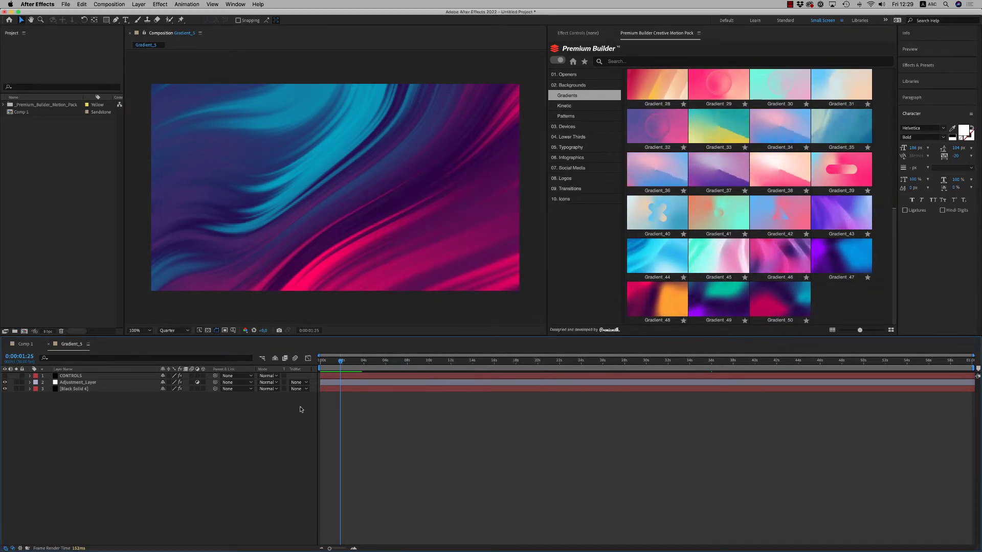
pyautogui.click(49, 344)
# Step: Import the BG_63 Kinetic hexagon background, scrub to 0:00:07:15 and view its CONTROLS colour settings
pyautogui.click(82, 106)
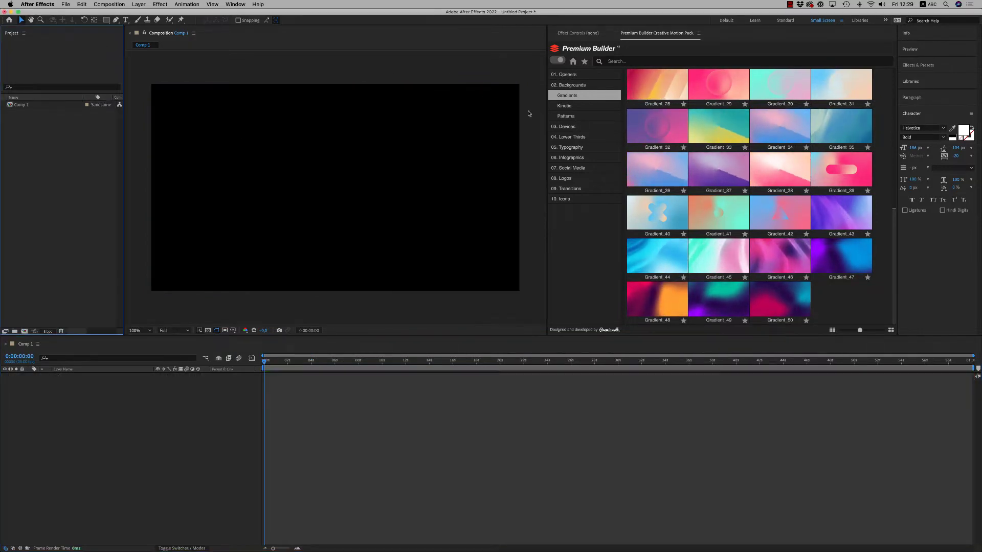
pyautogui.click(565, 106)
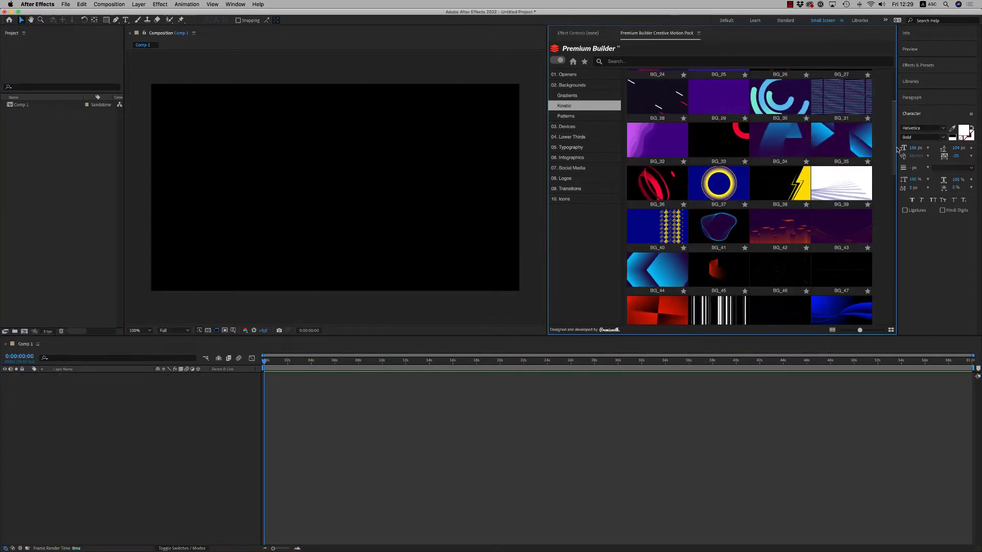
pyautogui.moveTo(893, 143); pyautogui.dragTo(894, 226)
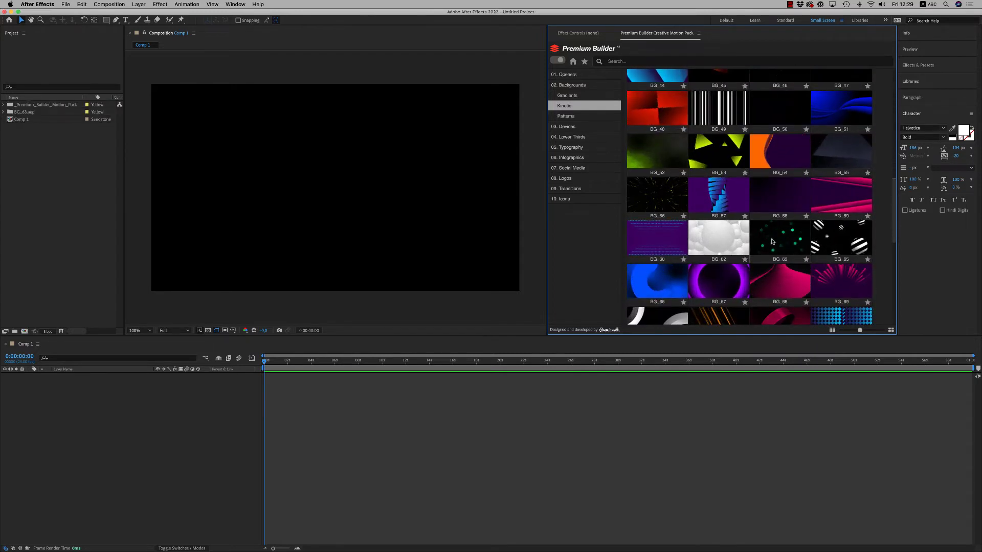
pyautogui.moveTo(275, 364); pyautogui.dragTo(347, 368)
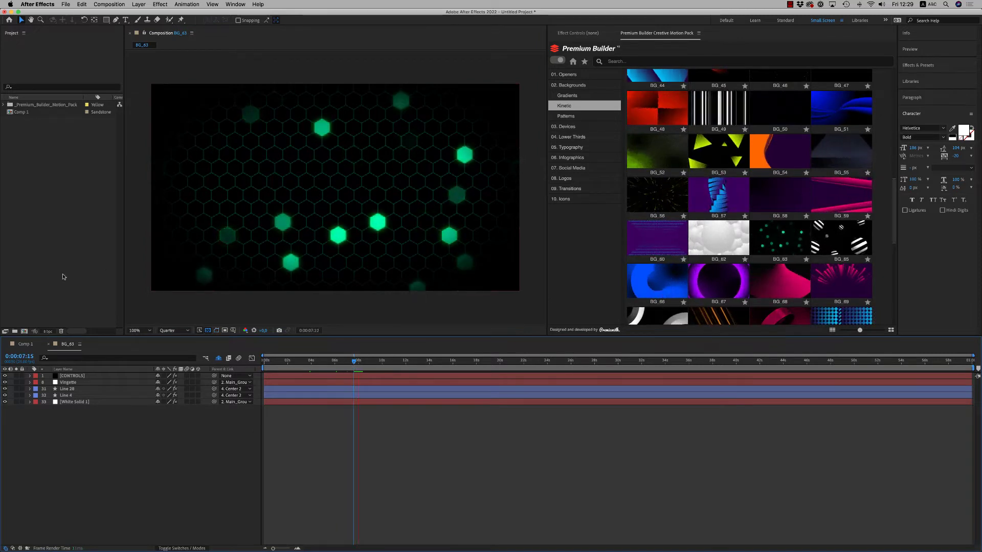
pyautogui.click(92, 378)
pyautogui.click(589, 34)
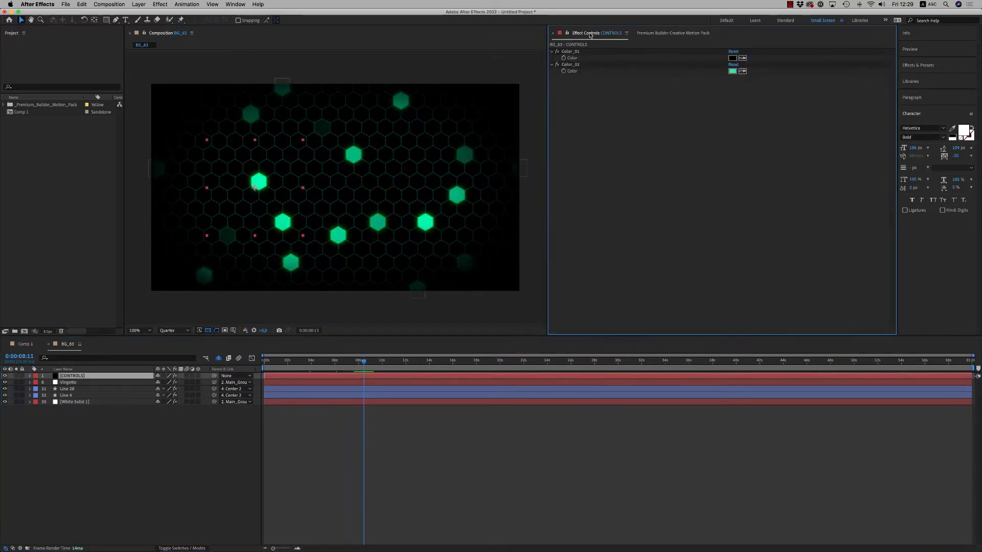
# Step: Browse the Patterns backgrounds in the Premium Builder library
pyautogui.click(672, 32)
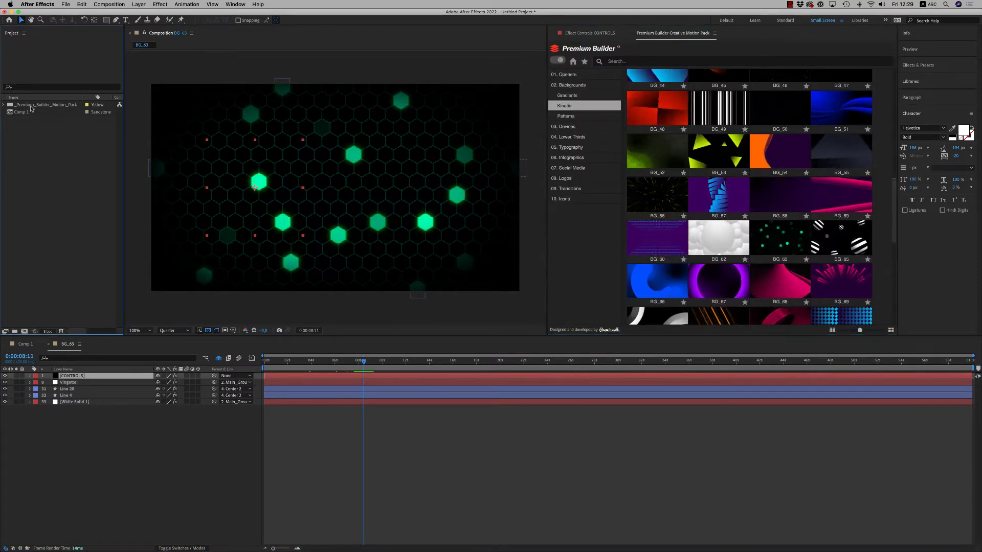
pyautogui.click(563, 117)
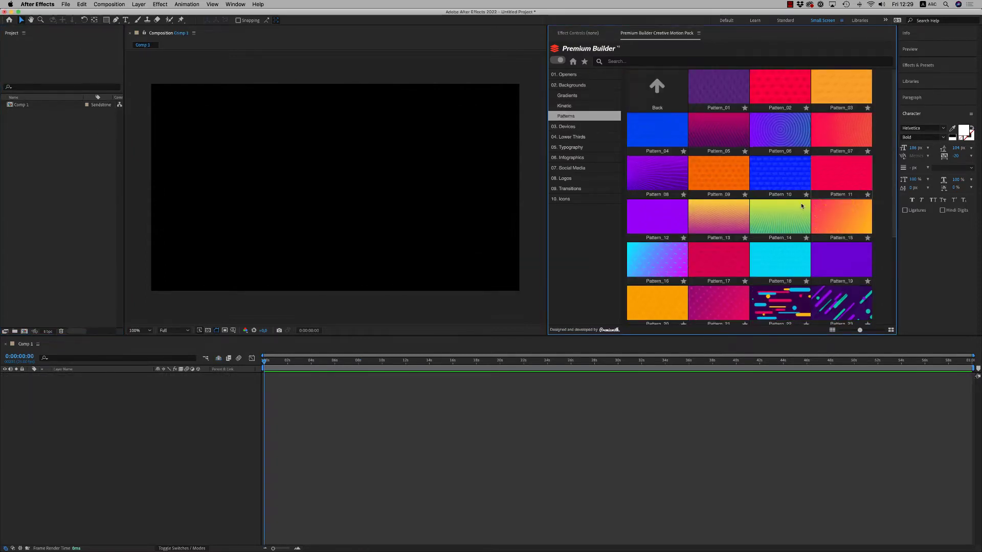
pyautogui.scroll(-5, 801, 210)
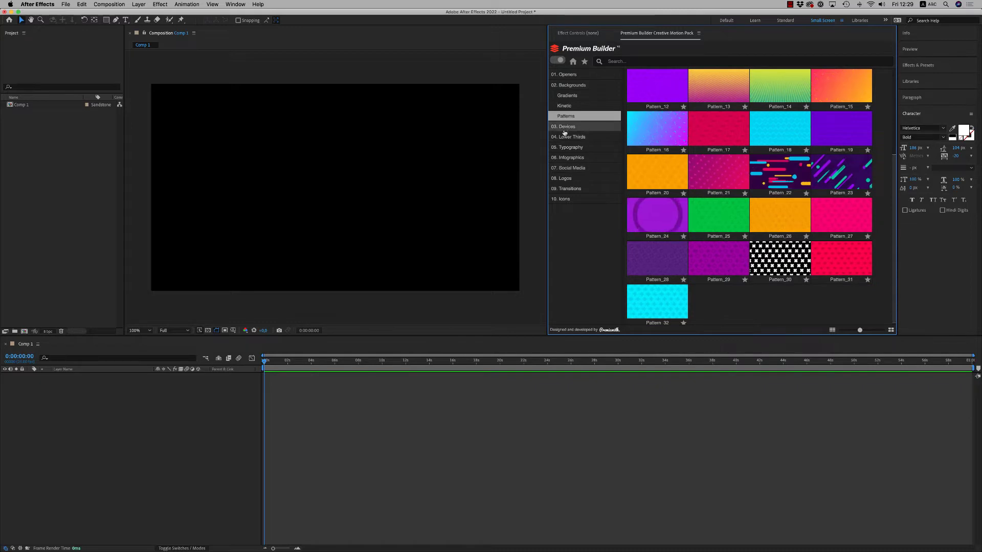
# Step: Show the Devices templates and view the Creative Devices mockup at 0:00:02:08
pyautogui.click(566, 128)
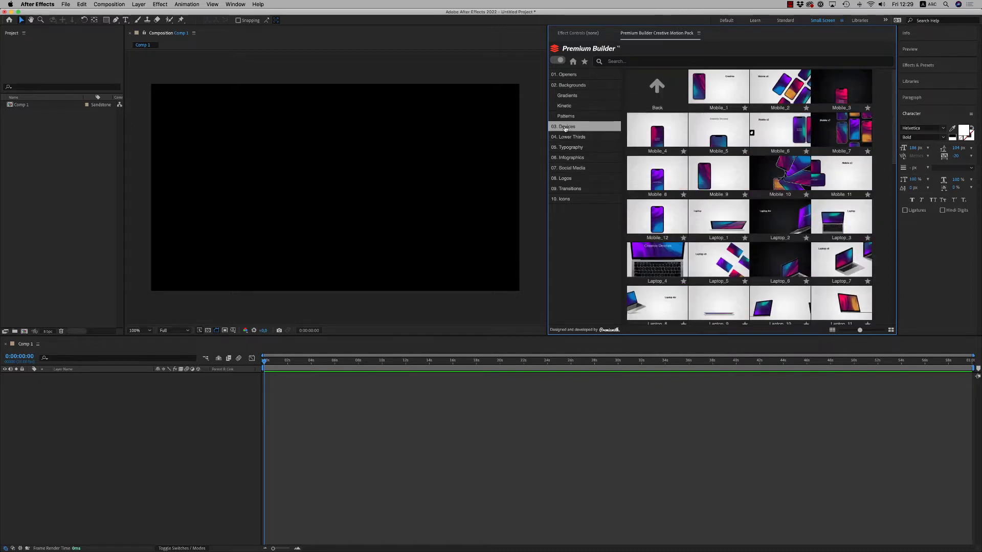
pyautogui.click(568, 86)
pyautogui.click(573, 96)
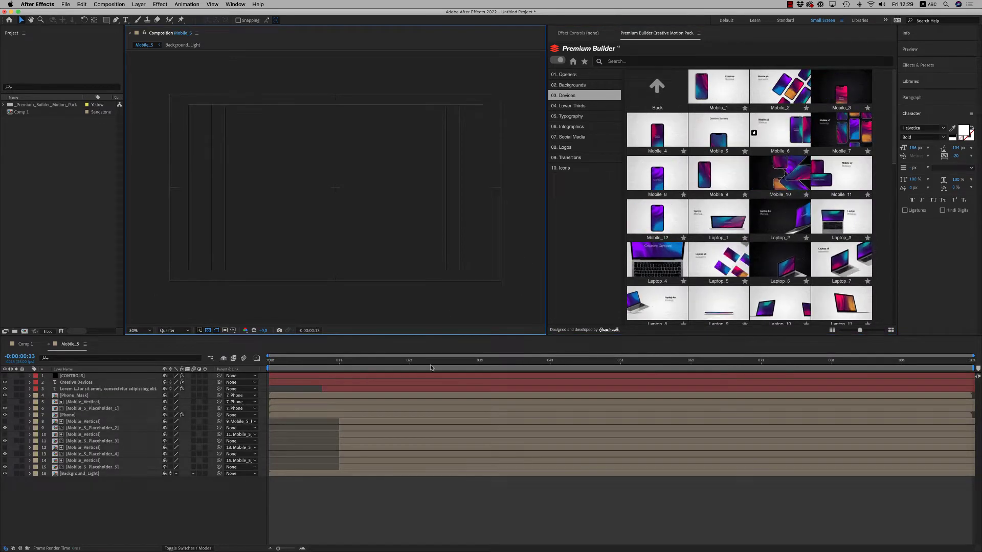
pyautogui.click(431, 367)
# Step: Inspect the Mobile_5 placeholder layers and open the Mobile_5_Placeholder_1 precomp to see its contents
pyautogui.click(104, 409)
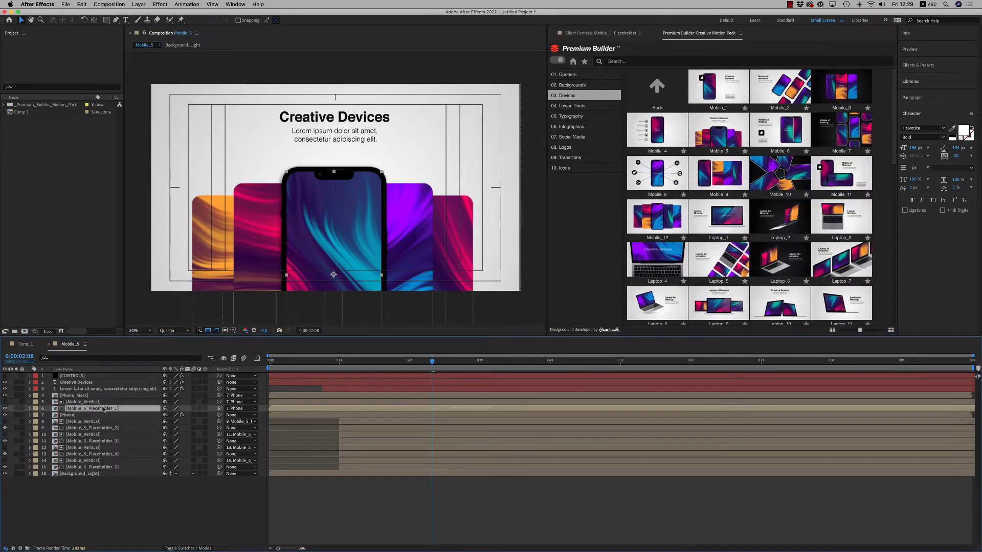
pyautogui.keyDown('super'); pyautogui.click(106, 430); pyautogui.keyUp('super')
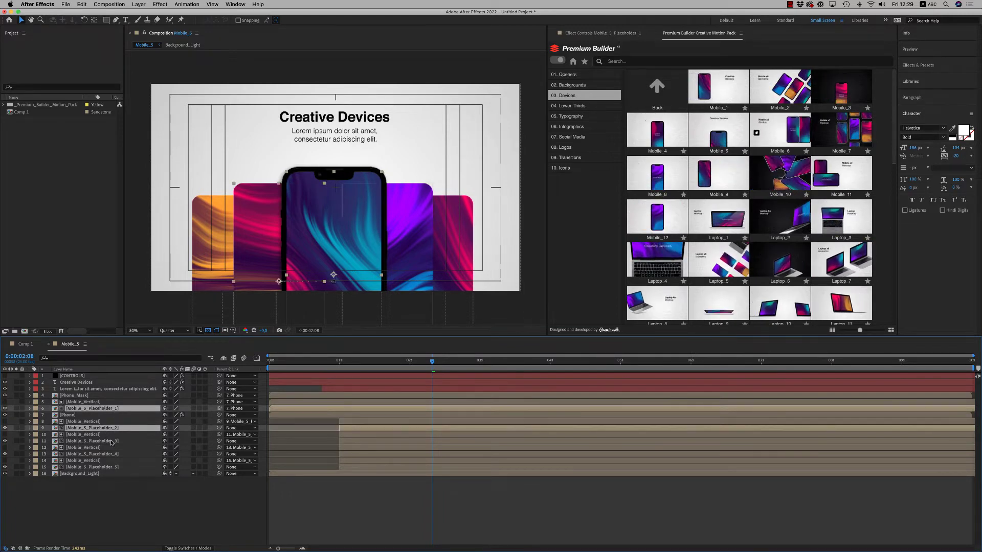
pyautogui.click(110, 468)
pyautogui.click(267, 499)
pyautogui.click(91, 409)
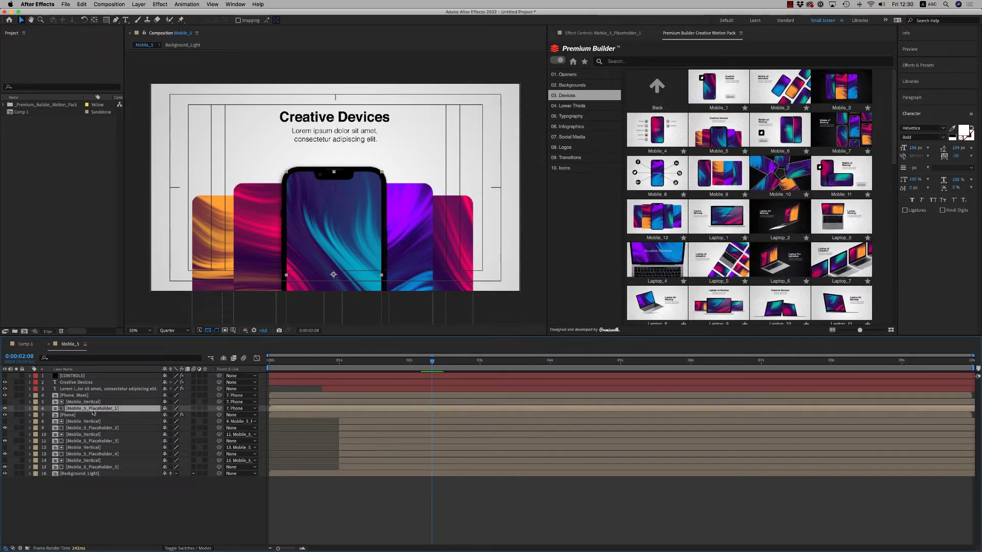
pyautogui.doubleClick(347, 409)
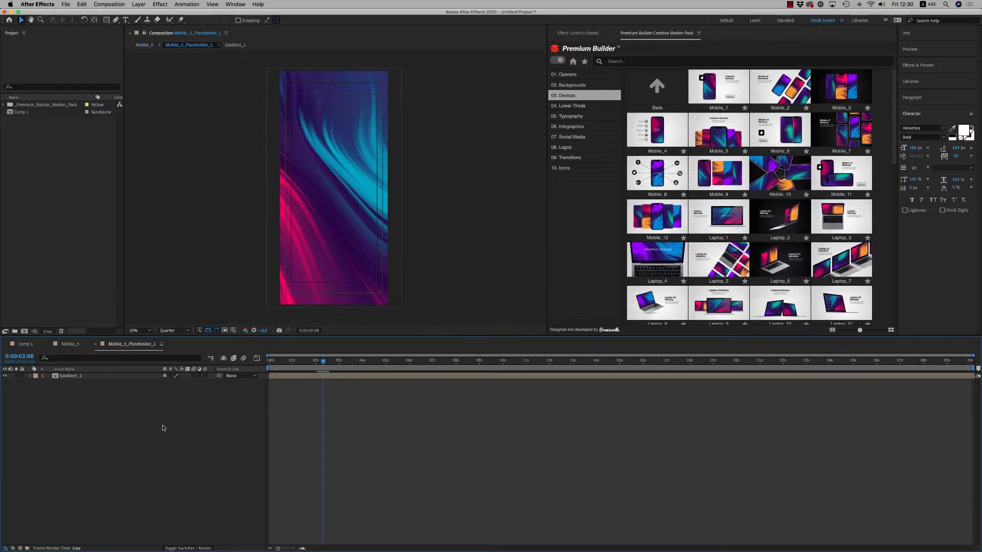
pyautogui.click(95, 345)
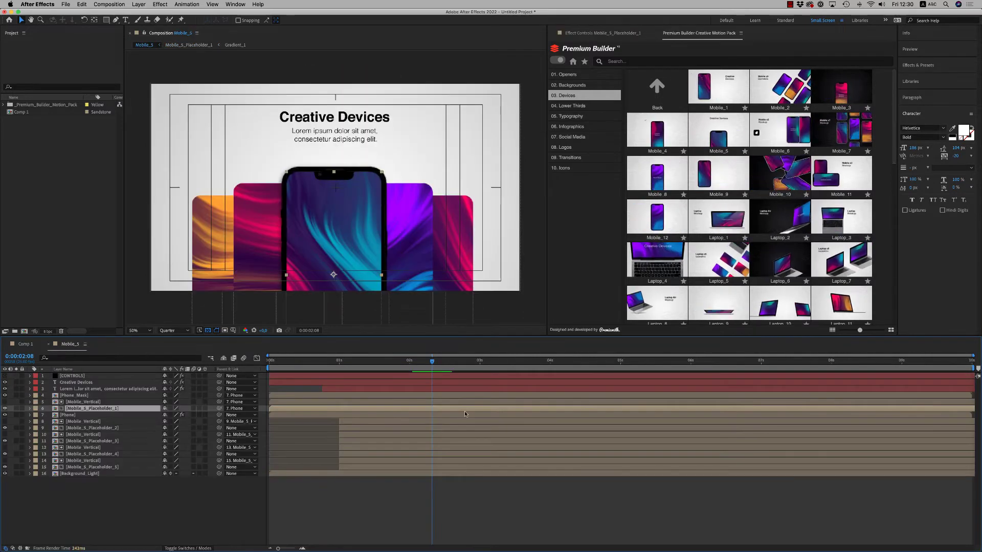
# Step: Preview the Mobile_5 device animation, check its CONTROLS effects, and close the Mobile_5 comp
pyautogui.click(460, 487)
pyautogui.click(286, 361)
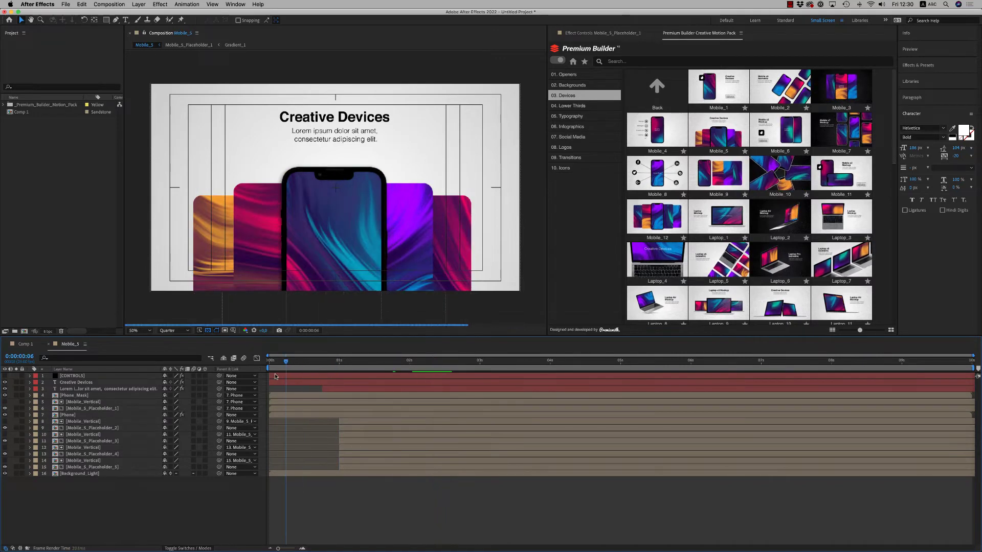
pyautogui.press('space')
pyautogui.click(79, 376)
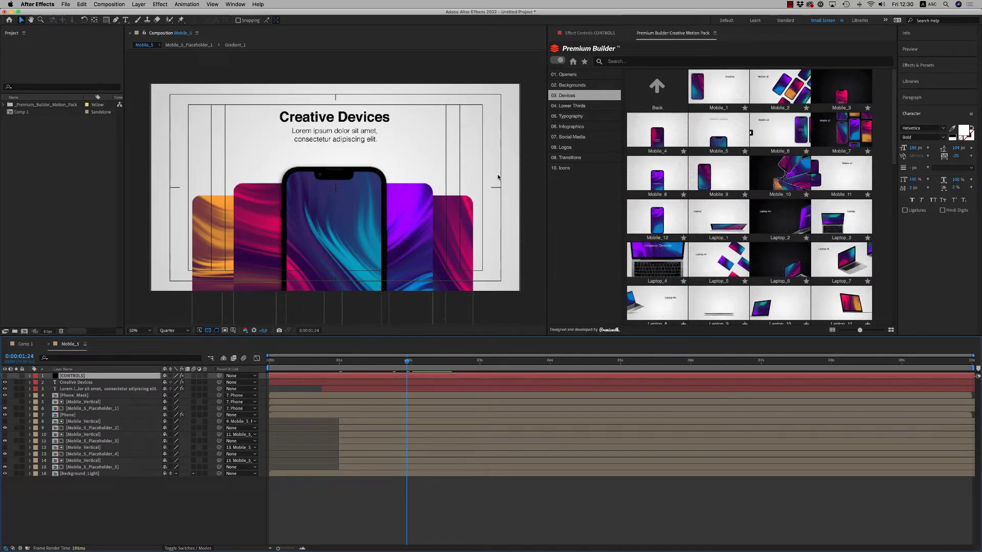
pyautogui.click(602, 33)
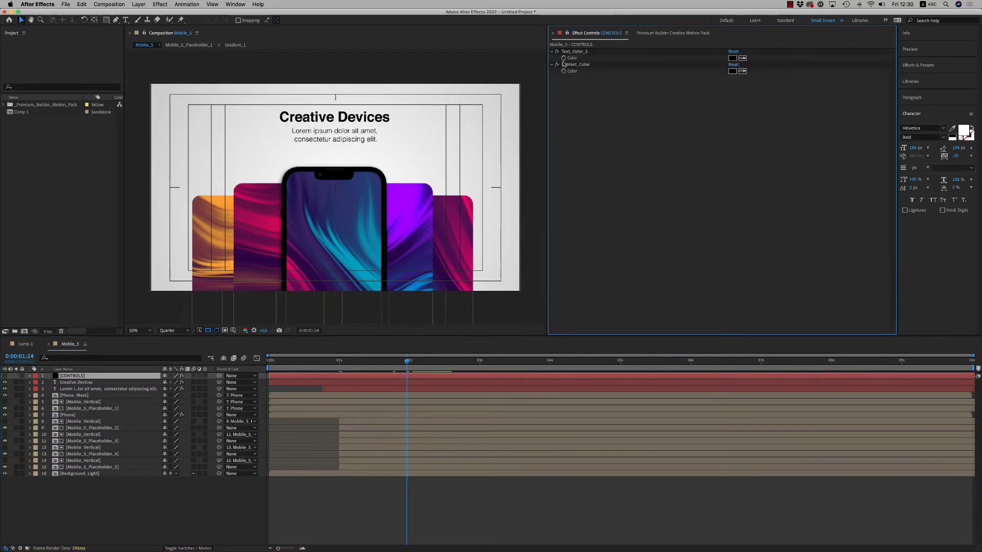
pyautogui.click(664, 34)
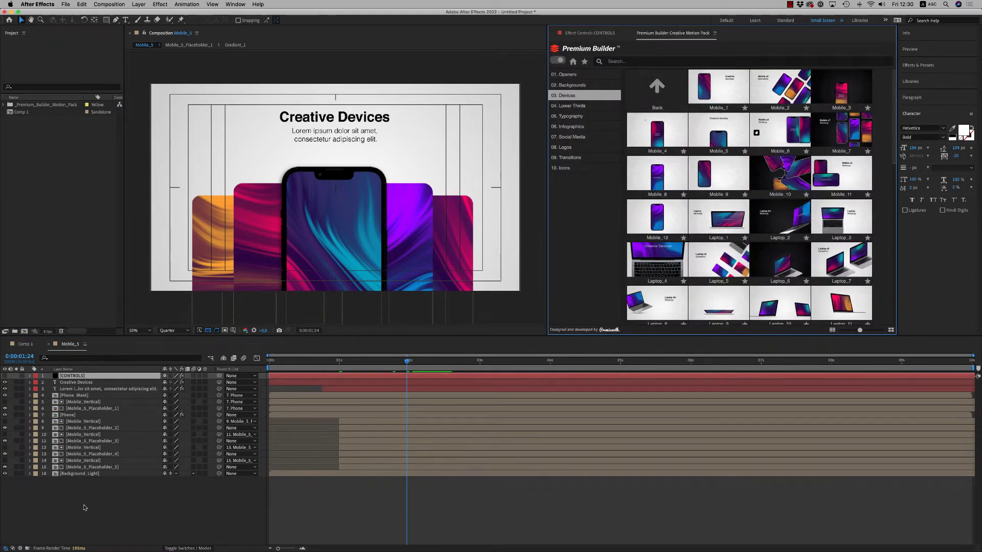
pyautogui.click(48, 343)
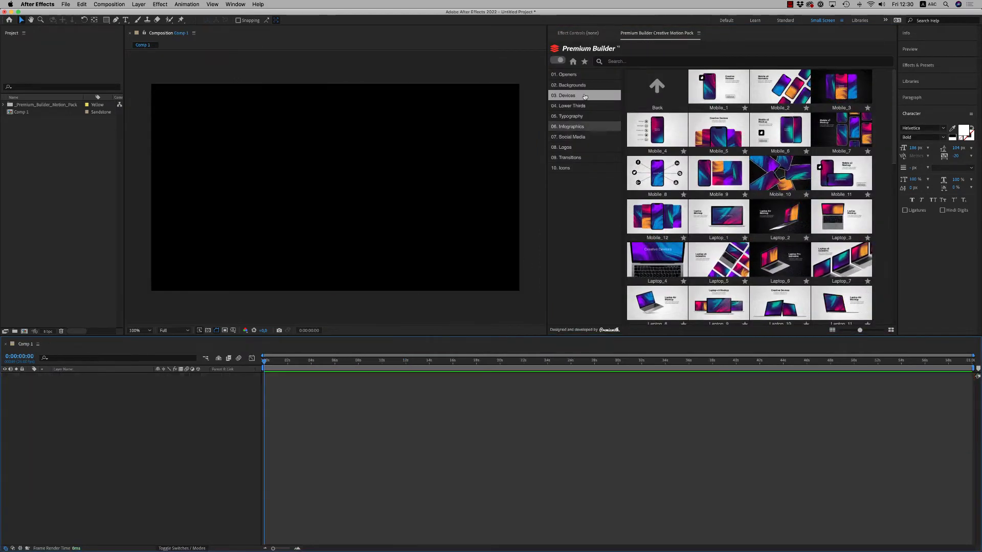
# Step: Import Lower_Third_1 from Lower Thirds into Comp 1 and check it at 0:00:04:11 against transparency
pyautogui.click(572, 106)
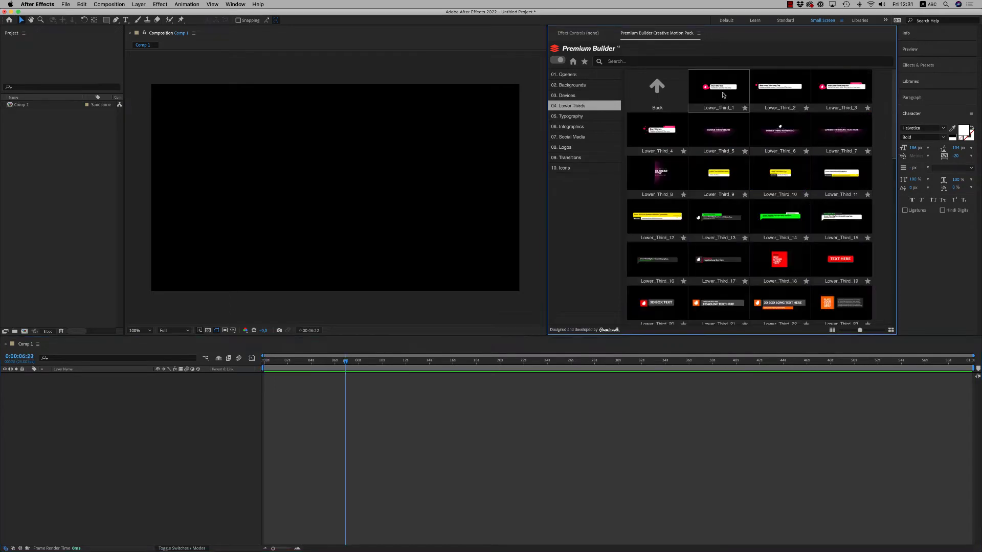
pyautogui.click(314, 361)
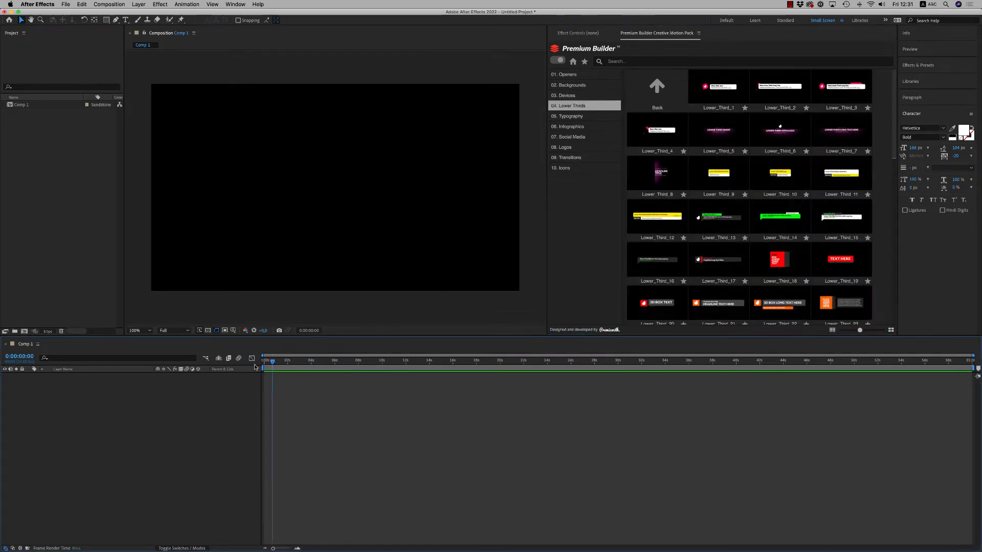
pyautogui.click(707, 96)
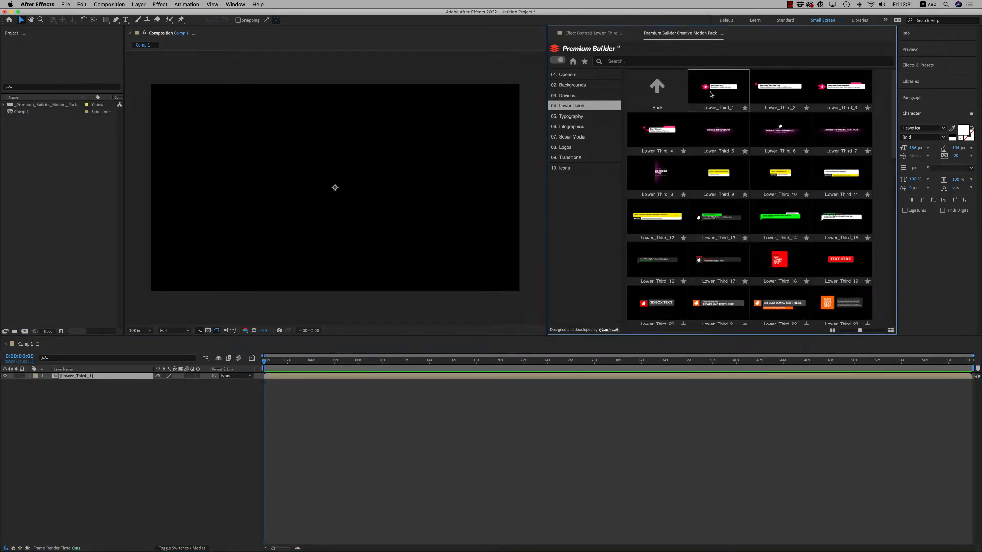
pyautogui.click(316, 361)
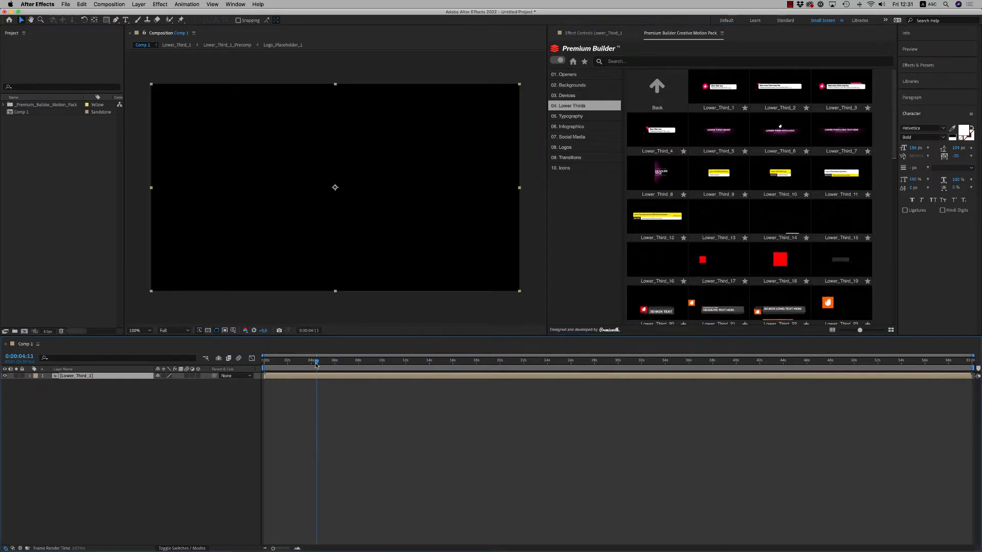
pyautogui.click(208, 331)
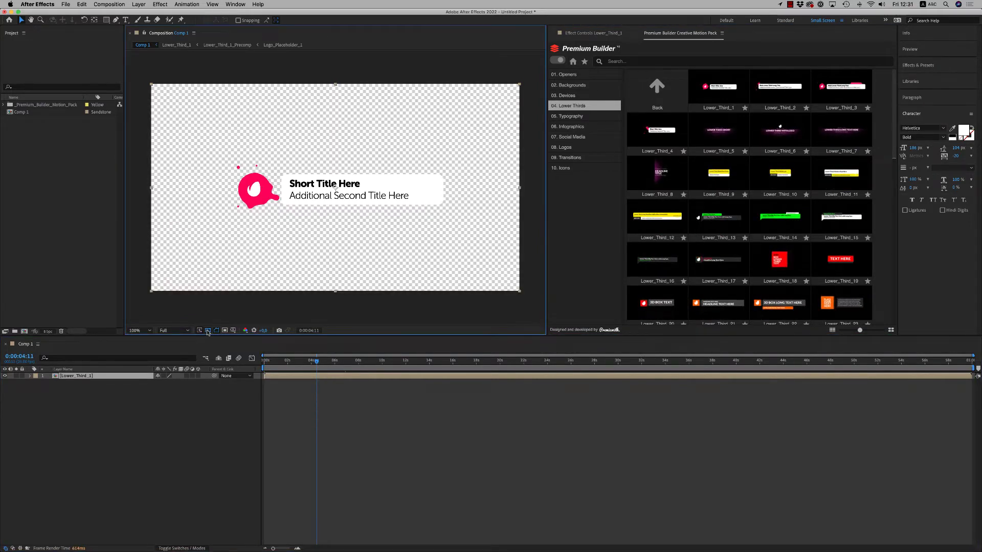
pyautogui.click(207, 330)
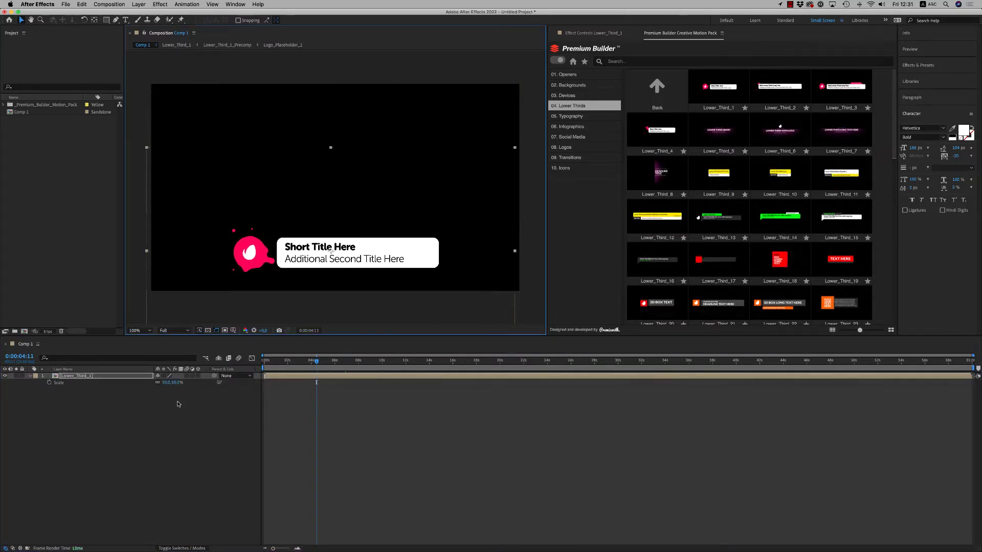
# Step: Set the Lower_Third_1 layer scale to 64%
pyautogui.click(167, 383)
pyautogui.write('64')
pyautogui.press('Return')
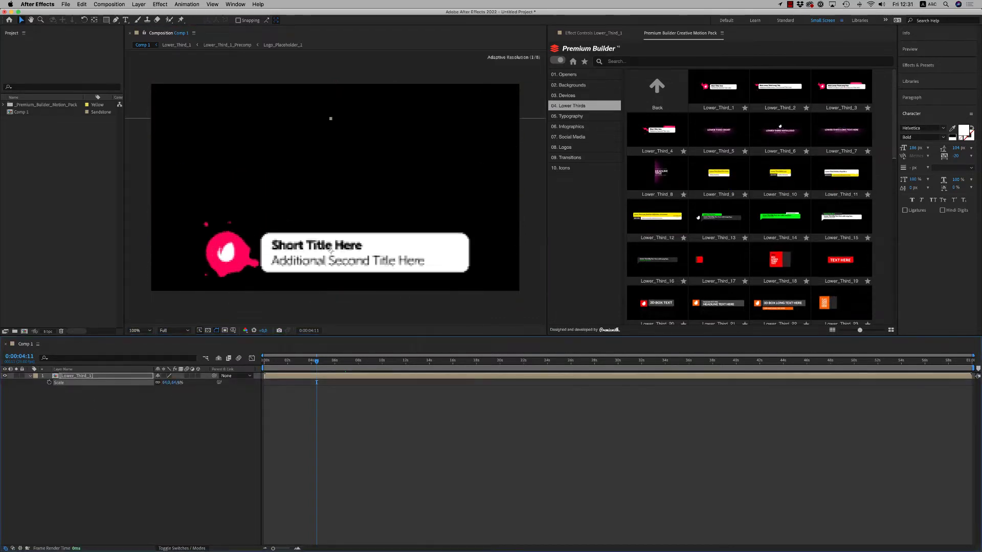
# Step: In Lower_Third_1's CONTROLS layer, lower Shape_Roundness from 60 to 16
pyautogui.doubleClick(76, 376)
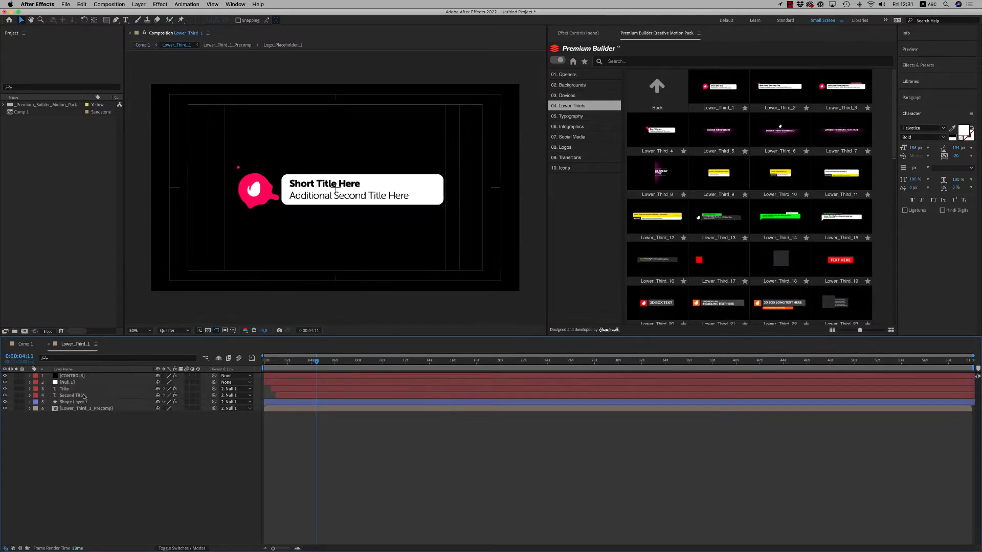
pyautogui.click(74, 376)
pyautogui.click(621, 33)
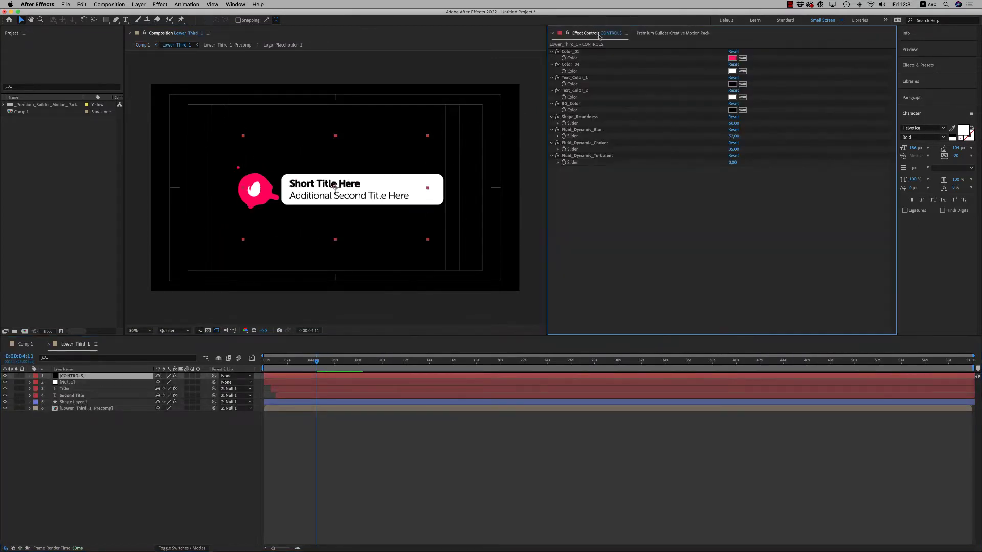
pyautogui.moveTo(734, 124); pyautogui.dragTo(714, 123)
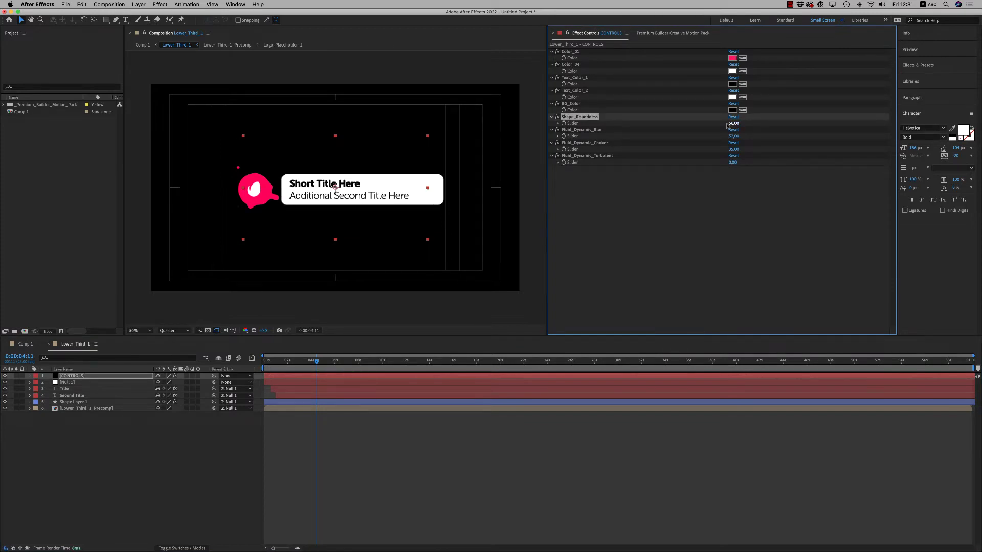
# Step: Open Lower_Third_1_Precomp, toggle the Logo_Placeholder_1 layer's visibility, then close both compositions
pyautogui.click(83, 408)
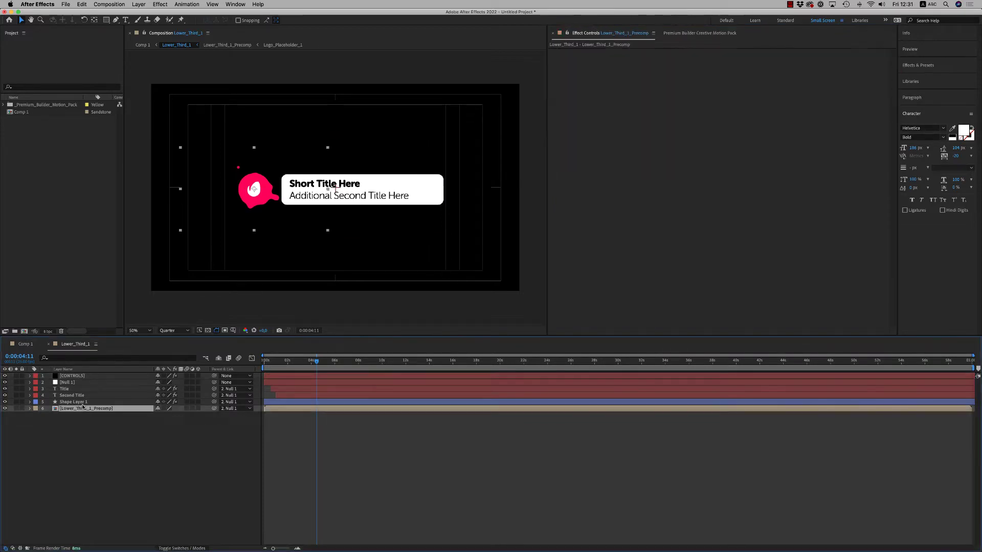
pyautogui.doubleClick(88, 409)
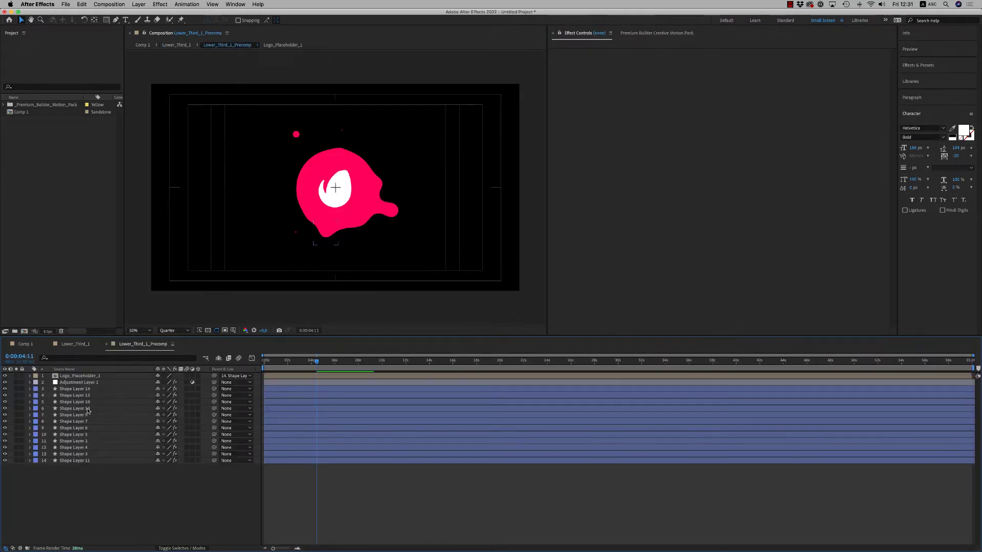
pyautogui.click(85, 377)
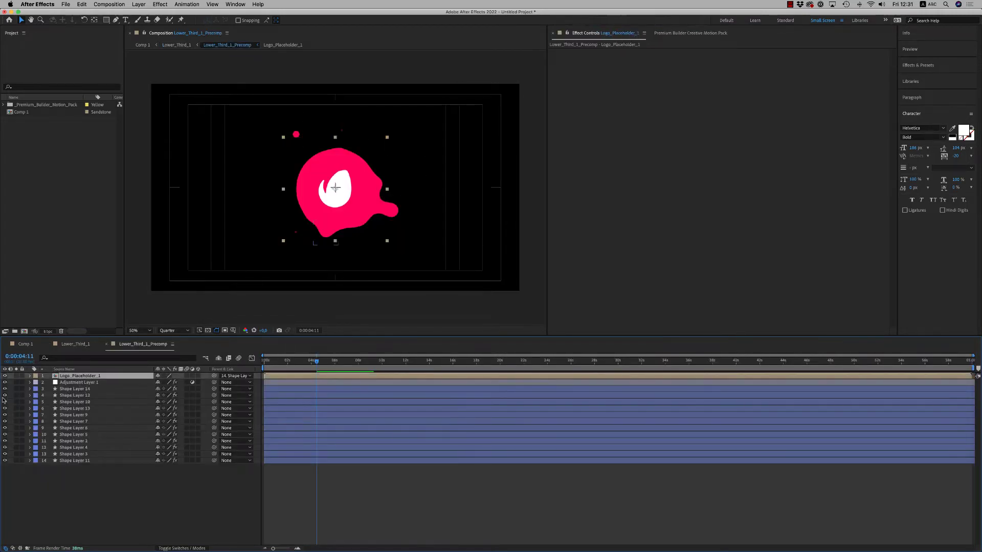
pyautogui.click(4, 376)
pyautogui.click(4, 376)
pyautogui.click(96, 518)
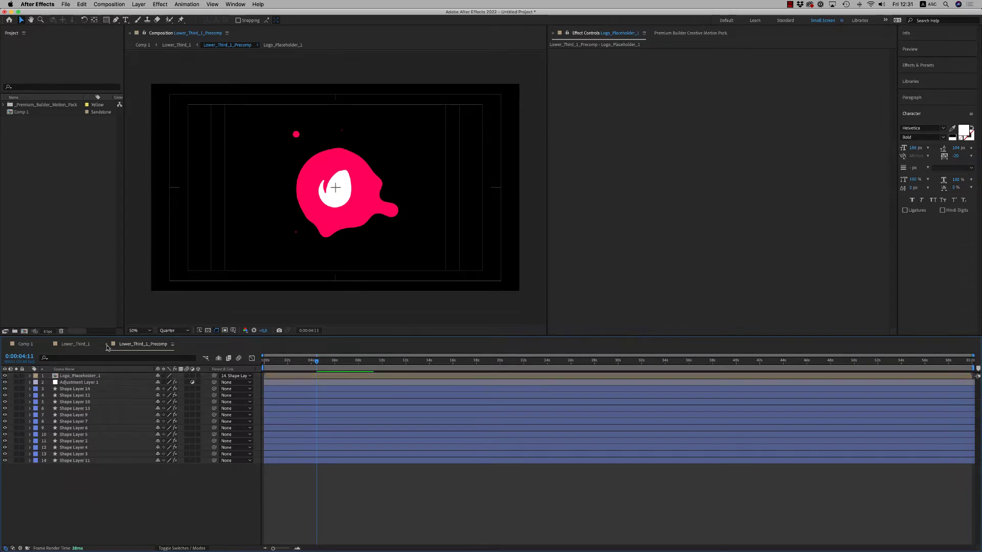
pyautogui.click(107, 345)
pyautogui.click(48, 344)
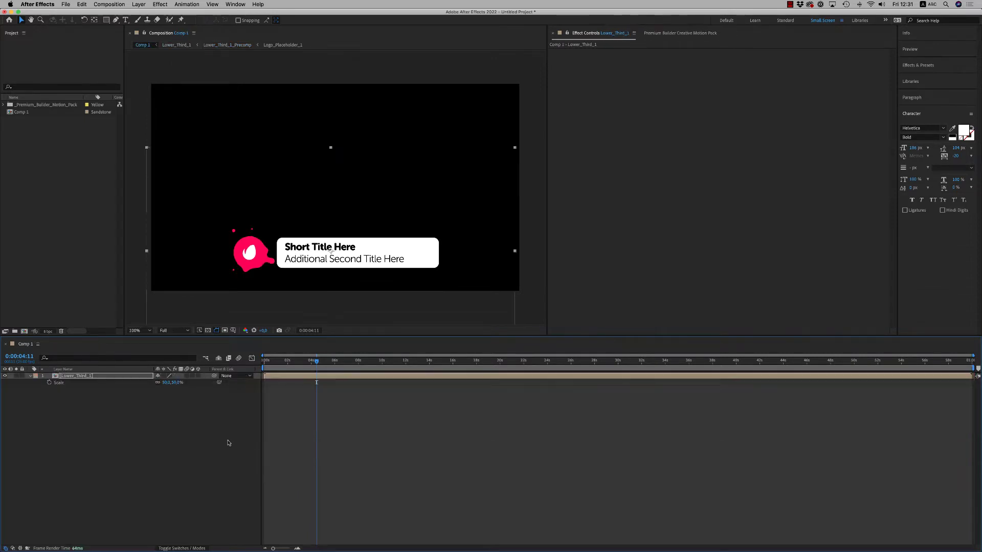
# Step: Delete the imported Premium_Builder_Motion_Pack folder from the Project panel
pyautogui.click(46, 162)
pyautogui.click(30, 104)
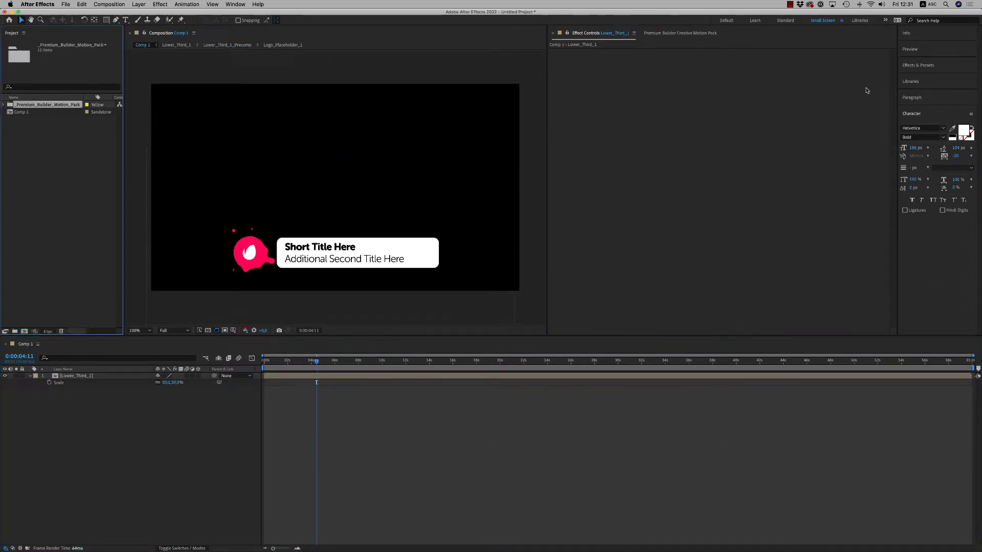
pyautogui.click(686, 33)
pyautogui.click(38, 105)
pyautogui.press('Delete')
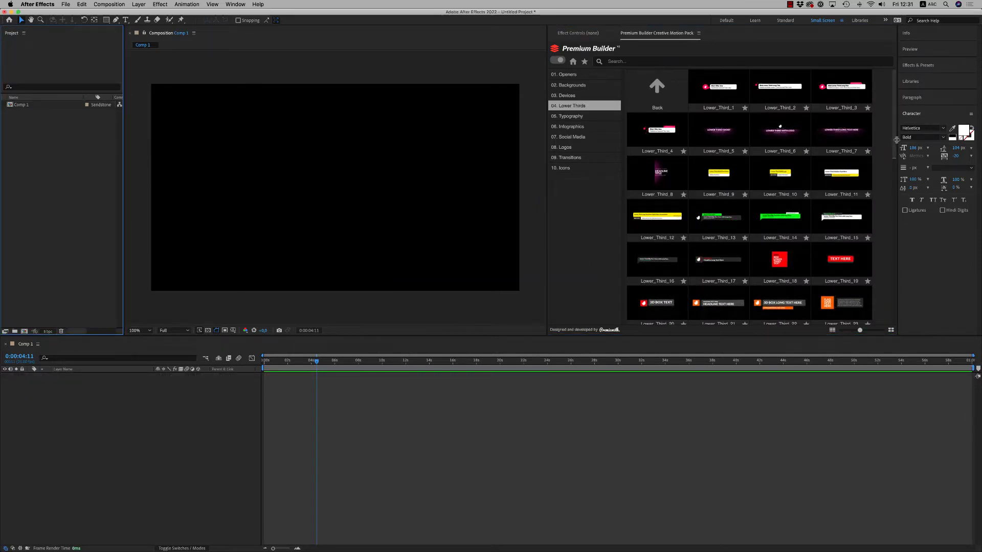
# Step: Open 05. Typography, then the BOX subfolder, and scroll through its template thumbnails
pyautogui.scroll(-10, 880, 230)
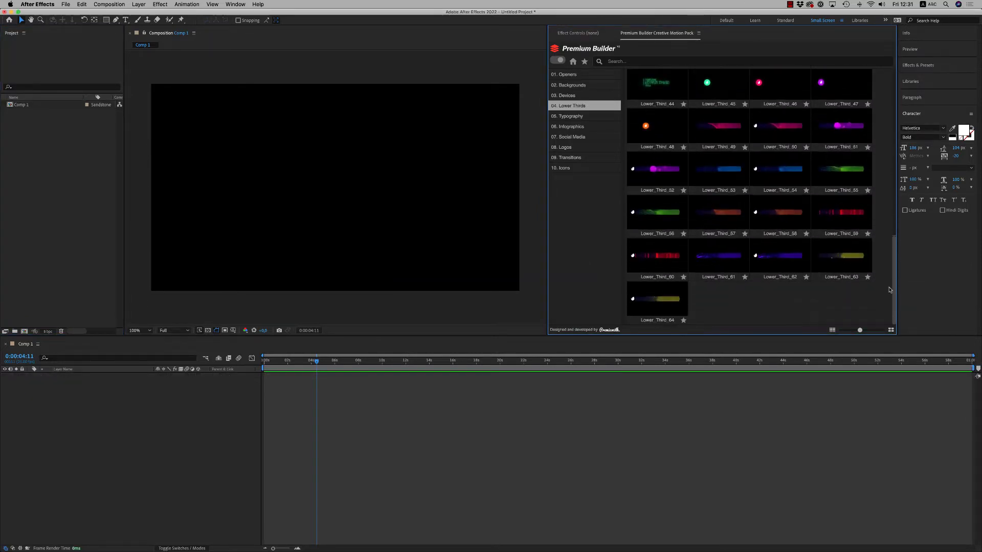
pyautogui.moveTo(889, 302); pyautogui.dragTo(891, 94)
pyautogui.click(567, 117)
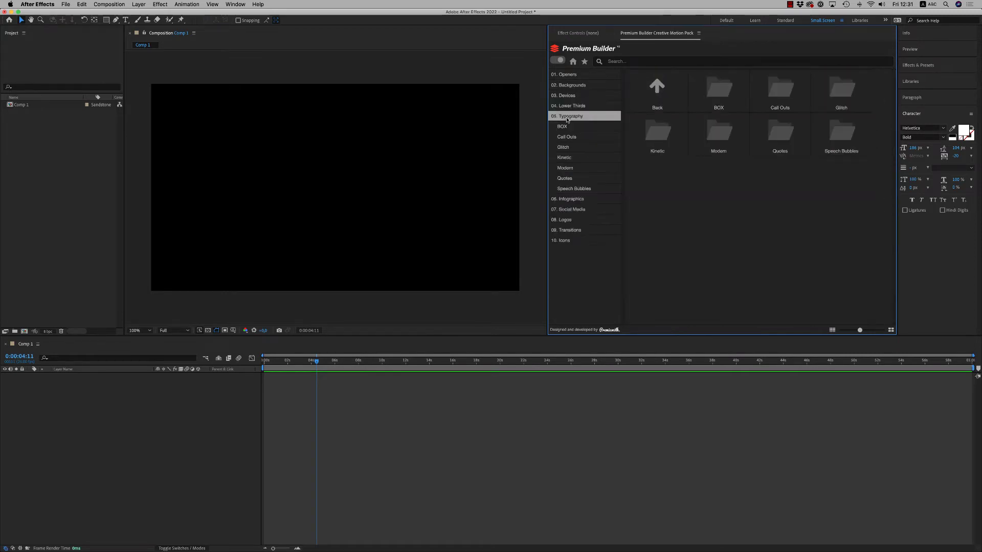
pyautogui.click(564, 126)
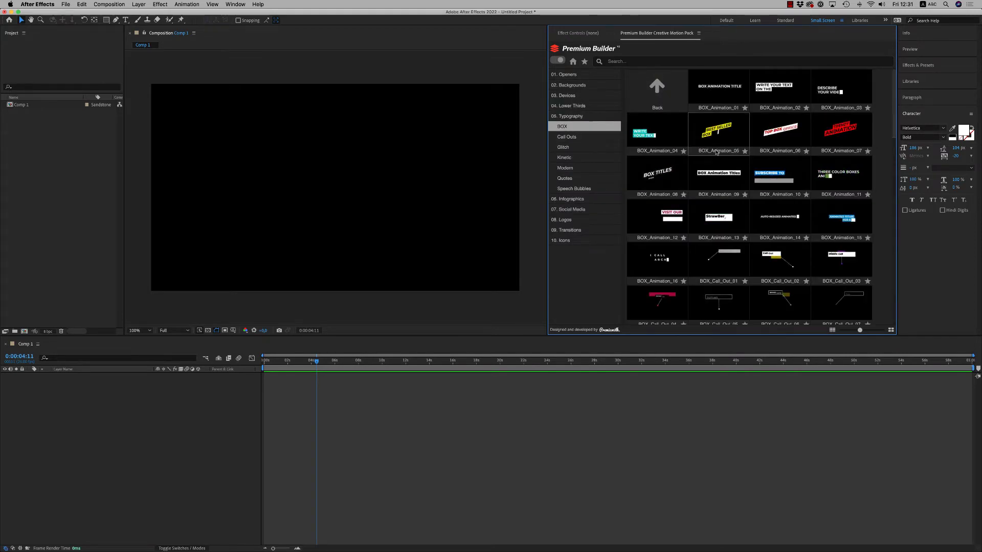
pyautogui.moveTo(892, 124); pyautogui.dragTo(882, 311)
pyautogui.scroll(-1, 893, 268)
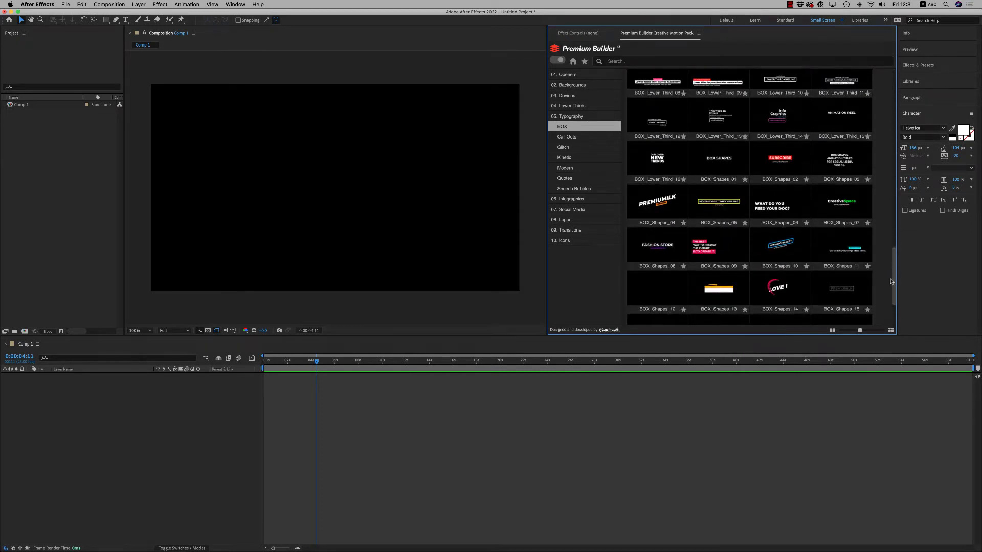
pyautogui.scroll(1, 893, 267)
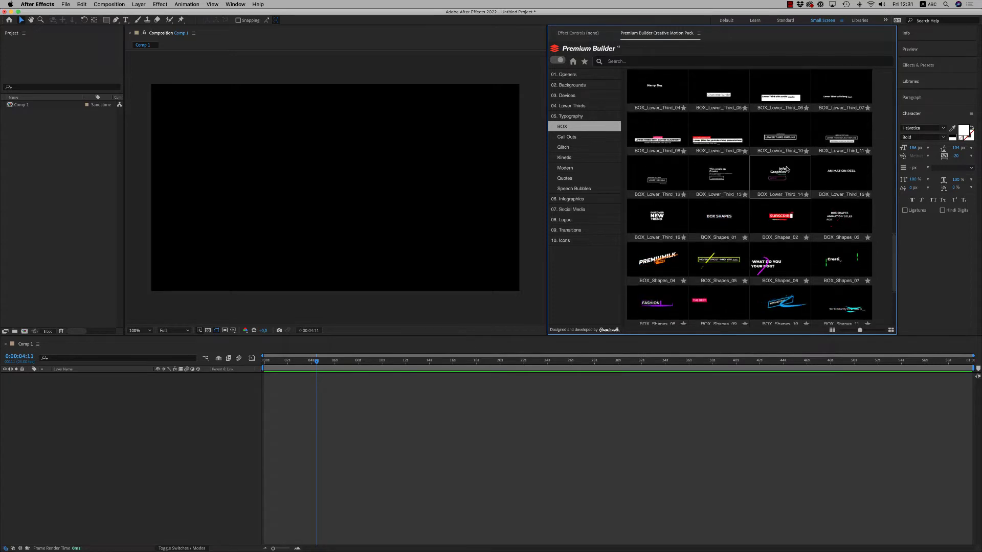
# Step: Import BOX_Lower_Third_09 and change its headline text to 'Write your text here'
pyautogui.click(710, 139)
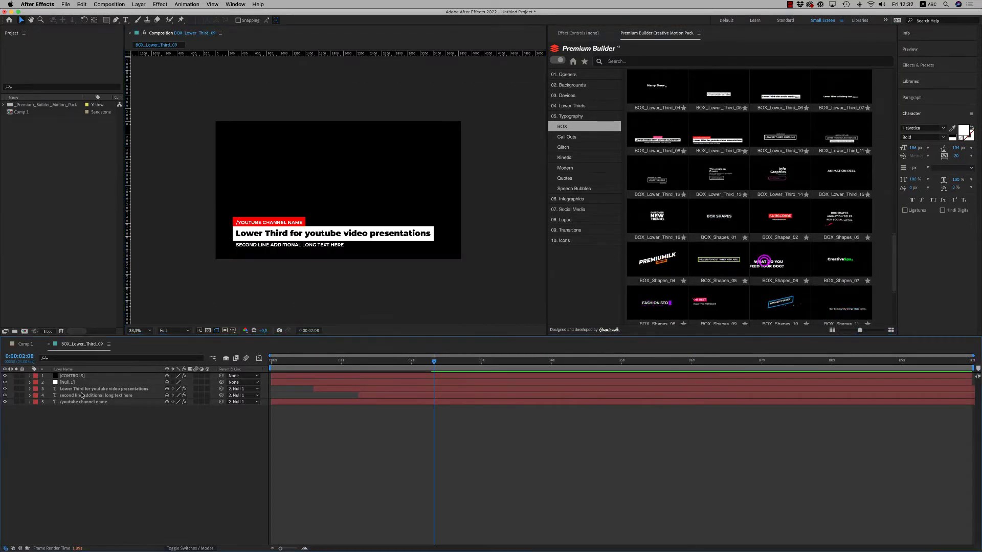
pyautogui.click(83, 389)
pyautogui.write('Write')
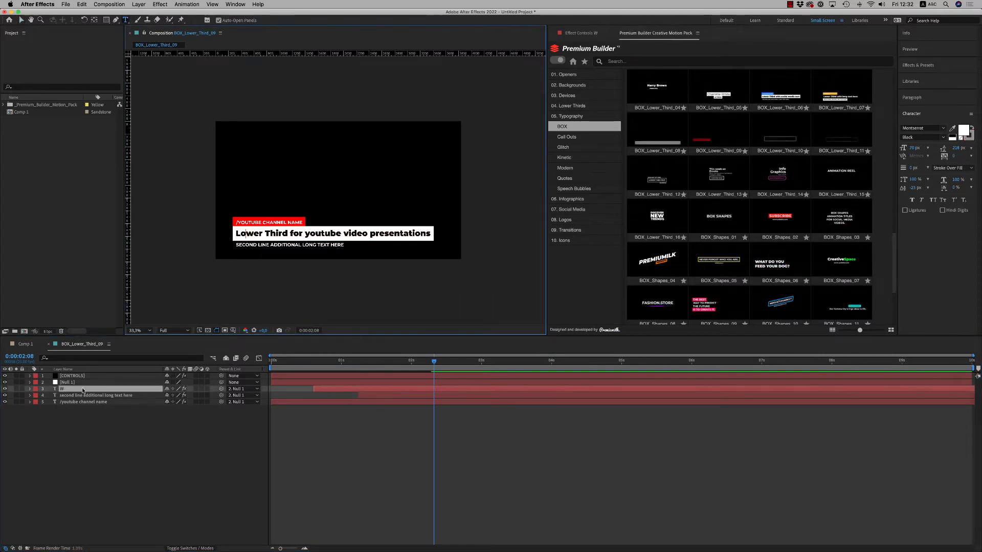
pyautogui.press('Return')
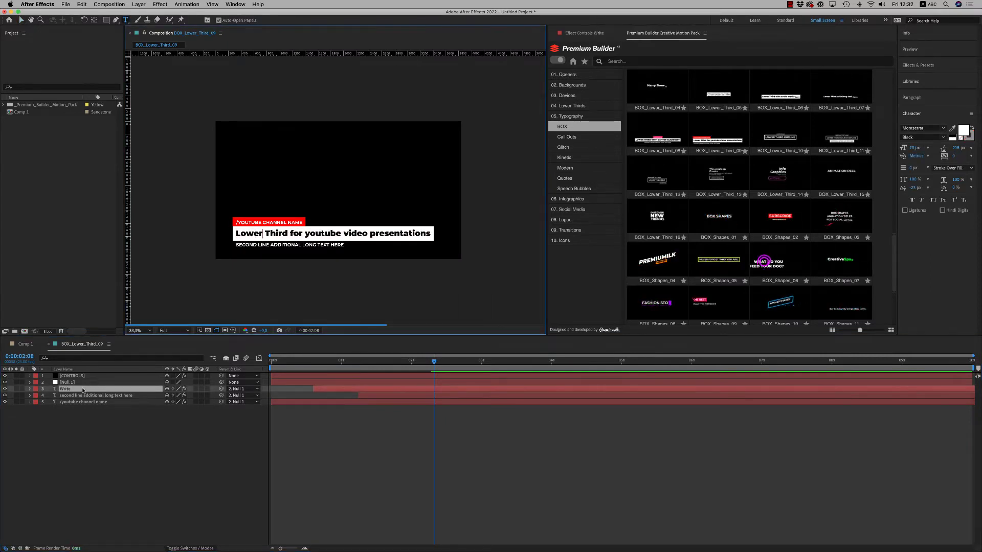
pyautogui.write('your text here')
pyautogui.click(66, 496)
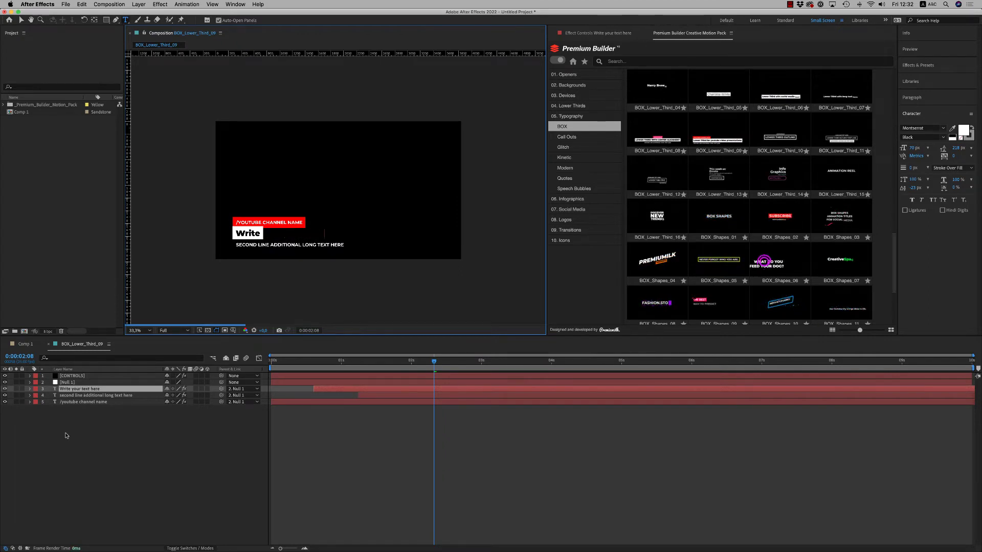
pyautogui.click(78, 389)
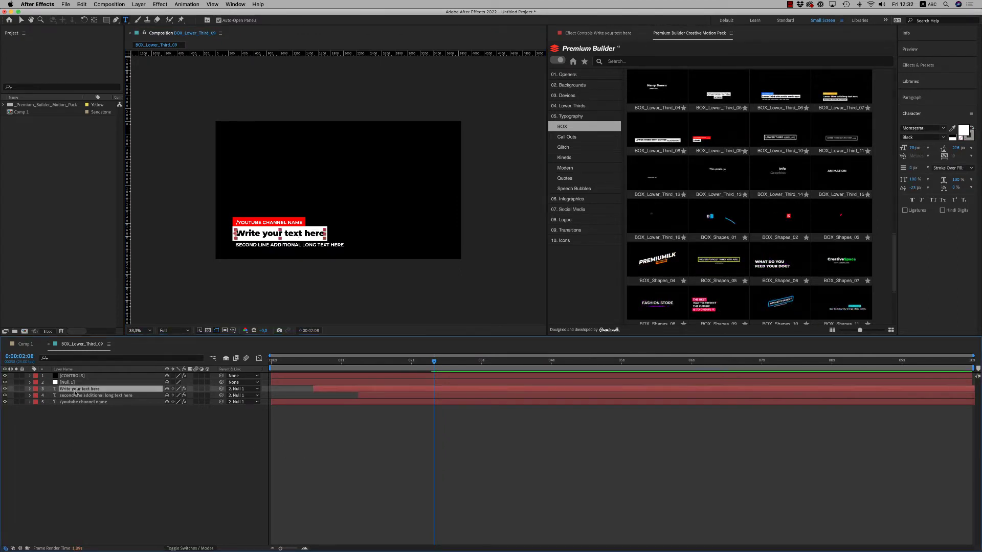
pyautogui.click(88, 432)
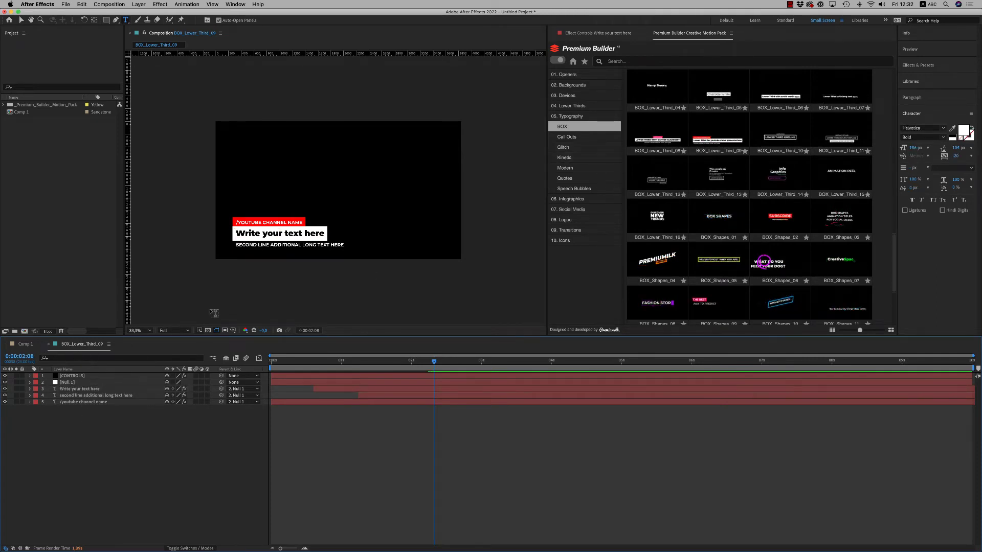
# Step: Delete the imported template folder and its compositions from the project
pyautogui.click(29, 105)
pyautogui.press('Delete')
pyautogui.press('Return')
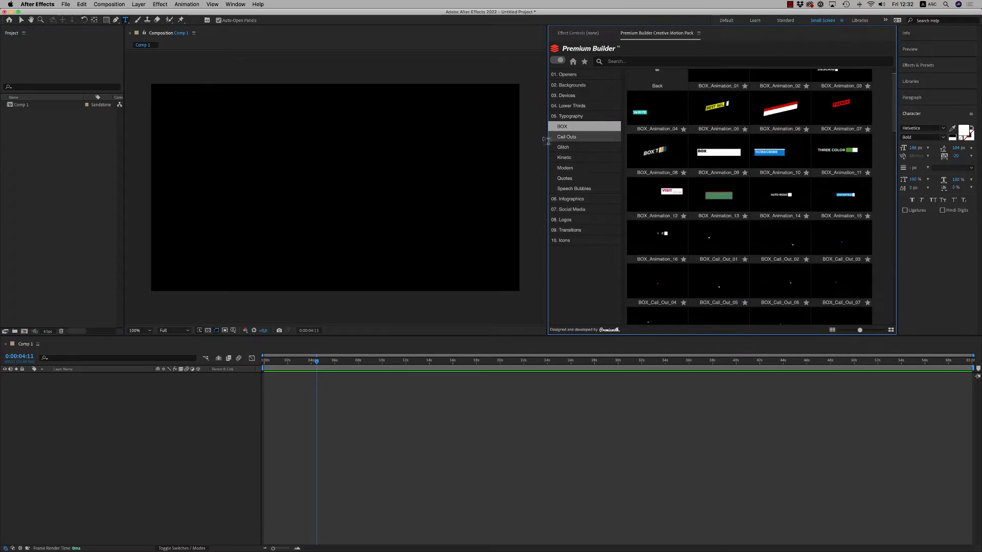
# Step: Import Call_Out_Lines_08 and drag POINT_CONTROL_1 to move the PRODUCT NAME label up-left
pyautogui.click(573, 138)
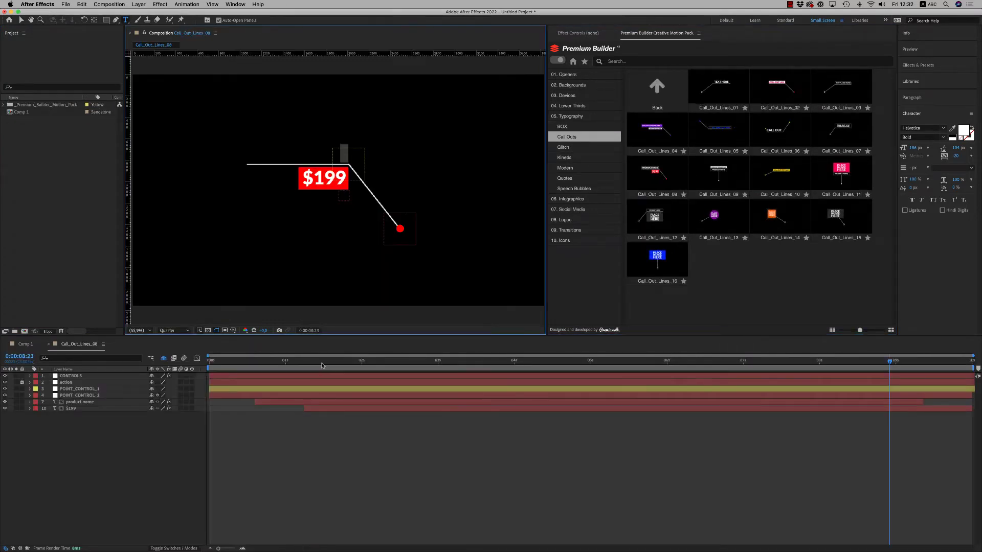
pyautogui.click(401, 363)
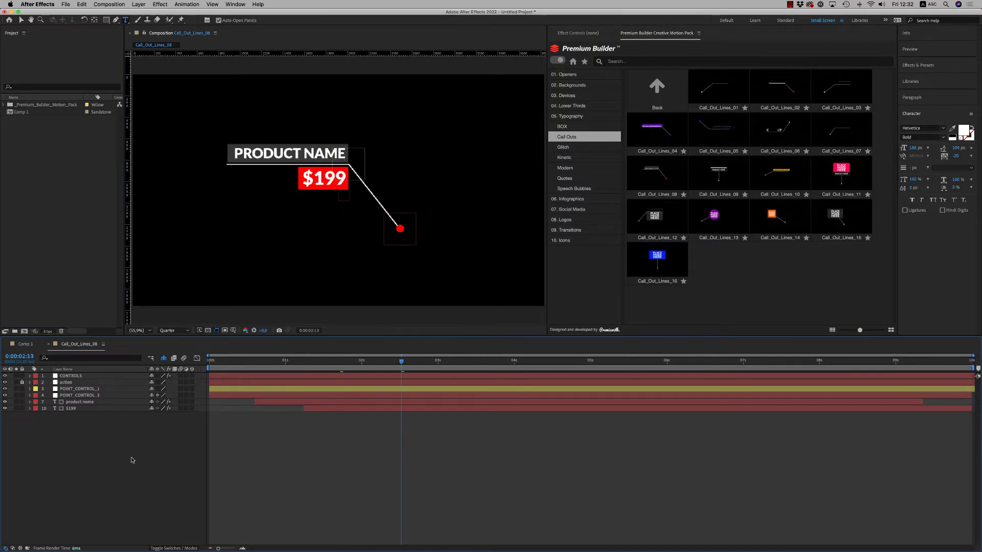
pyautogui.click(79, 390)
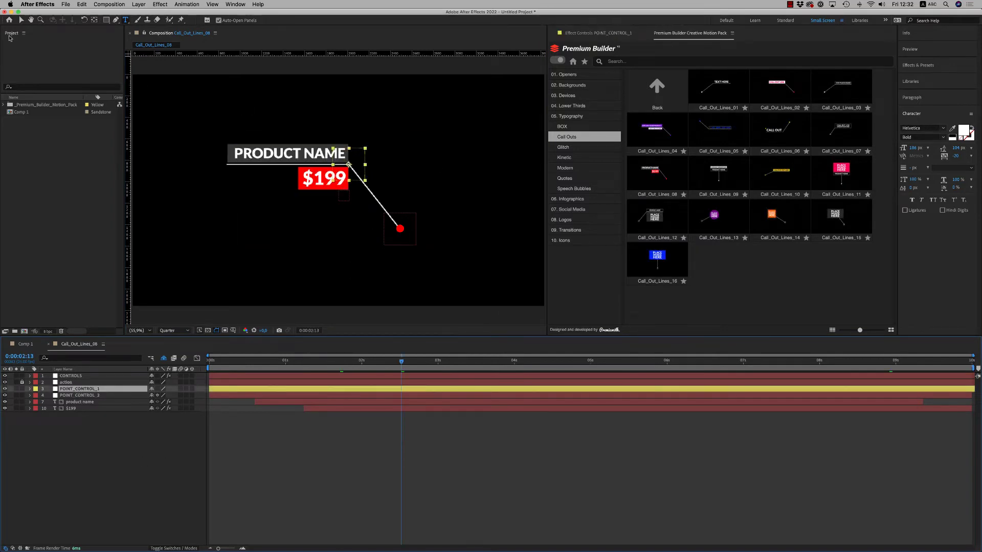
pyautogui.press('v')
pyautogui.moveTo(367, 170); pyautogui.dragTo(397, 157)
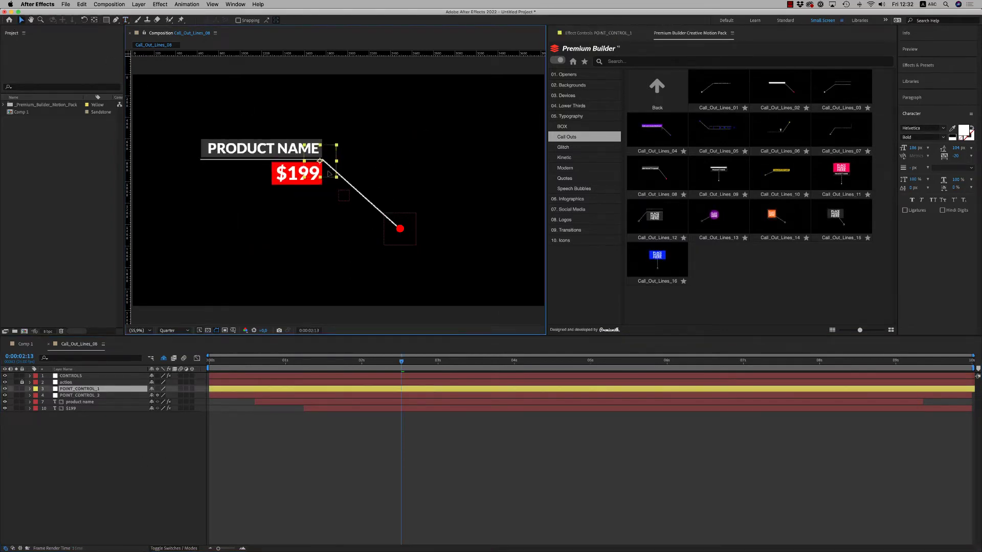
# Step: Drag POINT_CONTROL_2 to reposition the callout's red end dot
pyautogui.click(417, 238)
pyautogui.click(76, 396)
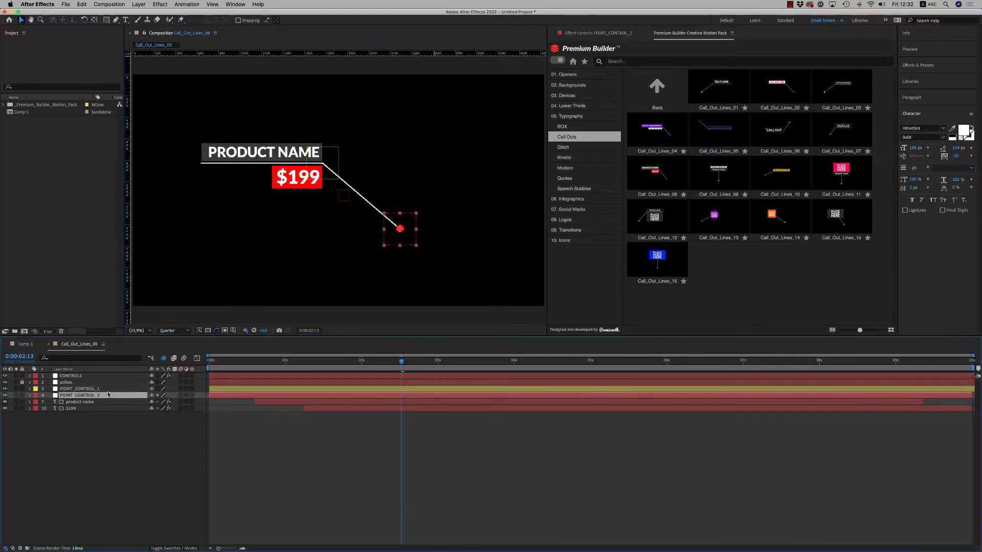
pyautogui.moveTo(381, 223)
pyautogui.mouseDown()
pyautogui.moveTo(431, 216)
pyautogui.moveTo(383, 257)
pyautogui.moveTo(380, 229)
pyautogui.moveTo(416, 231)
pyautogui.moveTo(383, 232)
pyautogui.mouseUp()
pyautogui.click(108, 473)
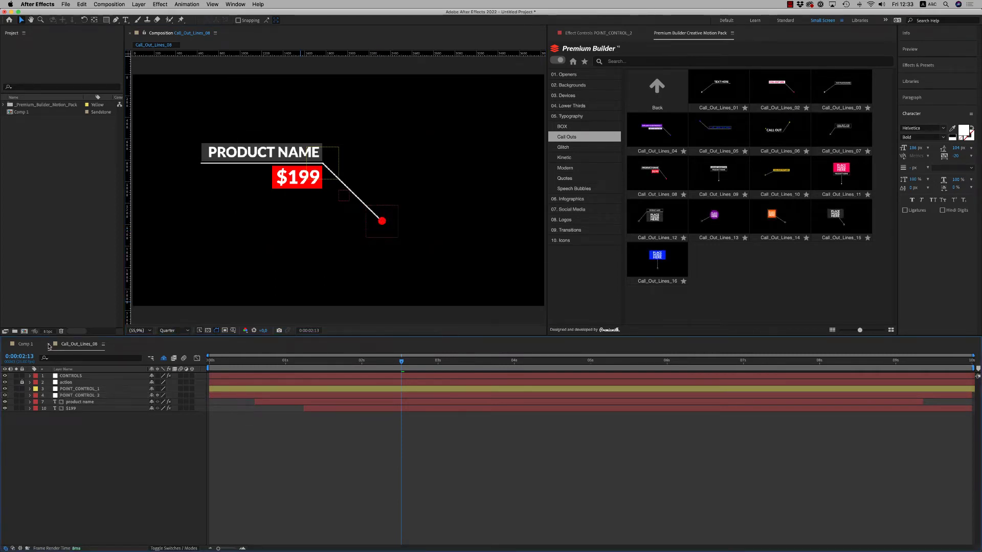
# Step: Remove the callout template and import the Glitch_01 title from the Glitch templates
pyautogui.click(49, 344)
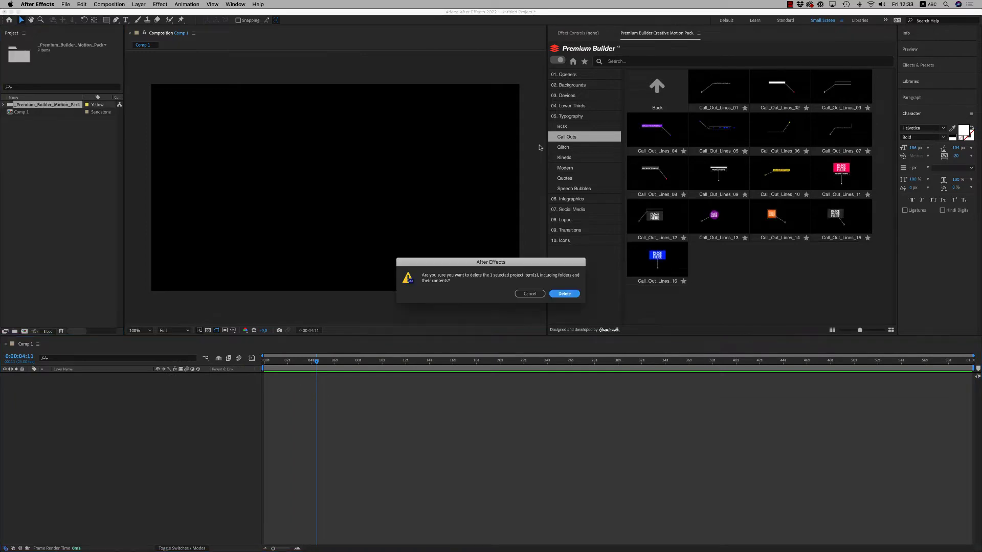
pyautogui.press('Return')
pyautogui.click(560, 148)
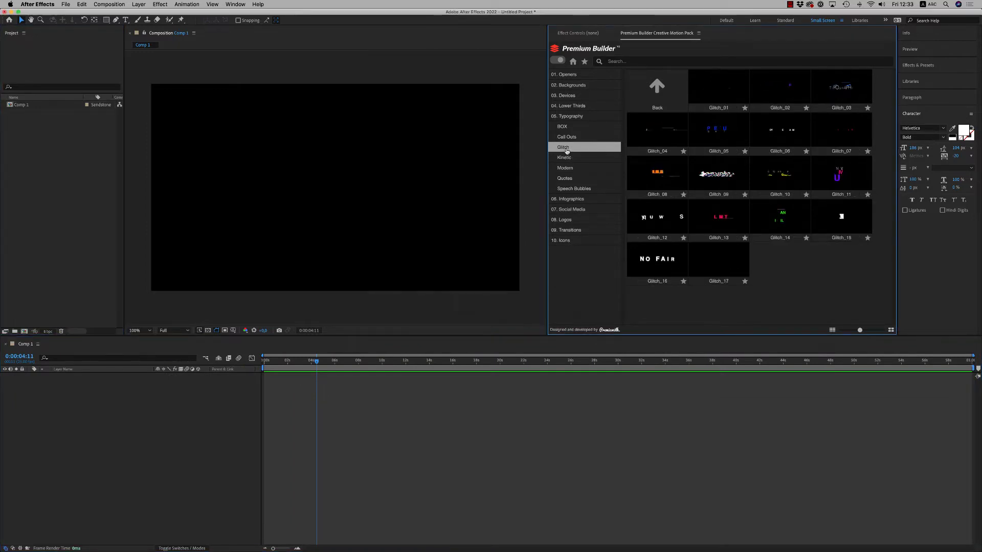
pyautogui.click(721, 94)
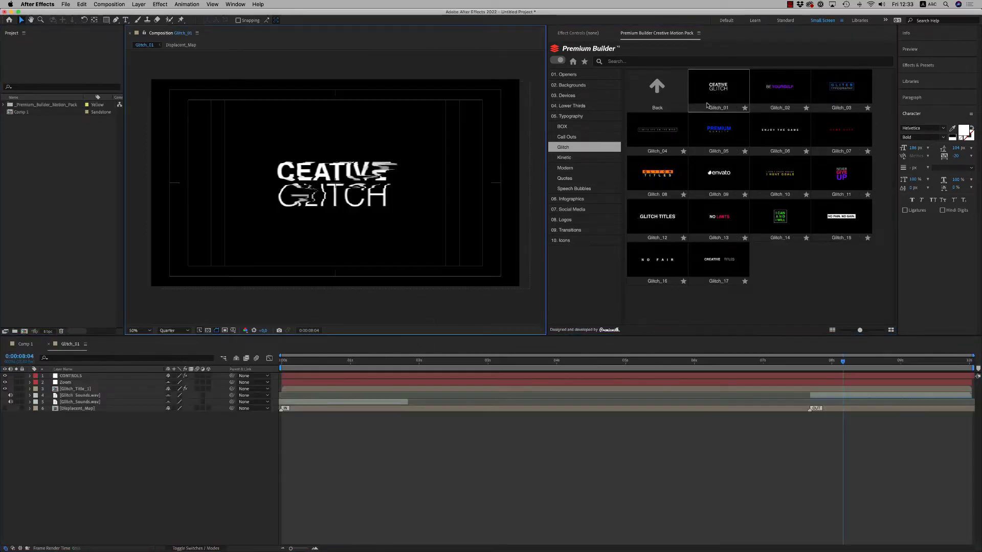
# Step: Preview the Glitch_01 title with safe-area guides hidden, then delete its imported folder
pyautogui.press('space')
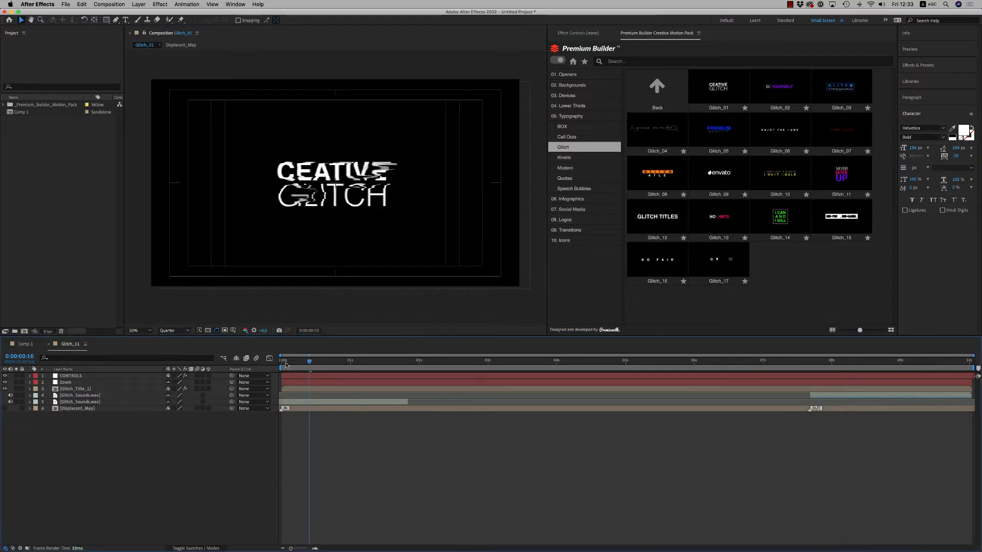
pyautogui.press("'")
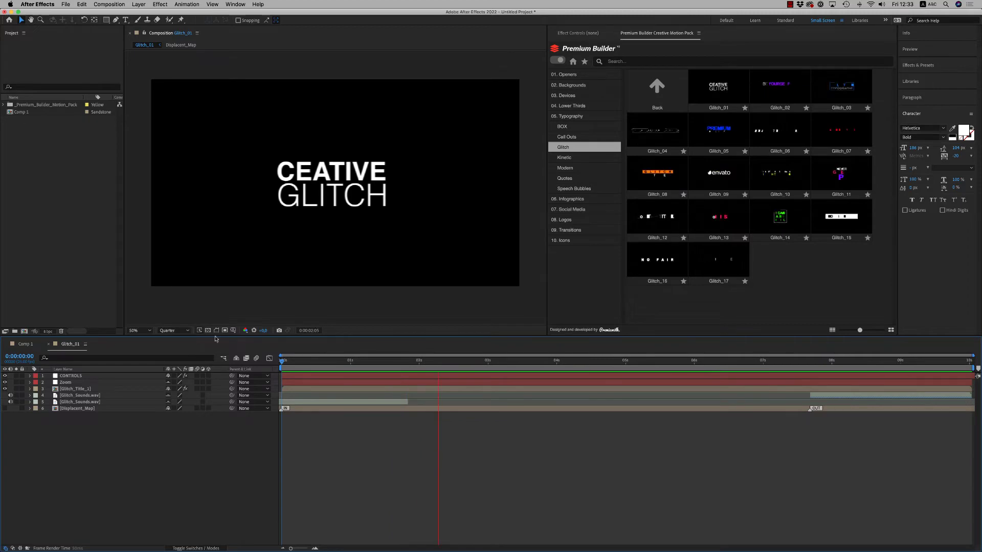
pyautogui.press('space')
pyautogui.click(43, 104)
pyautogui.press('Delete')
# Step: Confirm the deletion and import Kinetic_Typo_48 from the Kinetic typography templates
pyautogui.press('Return')
pyautogui.click(568, 159)
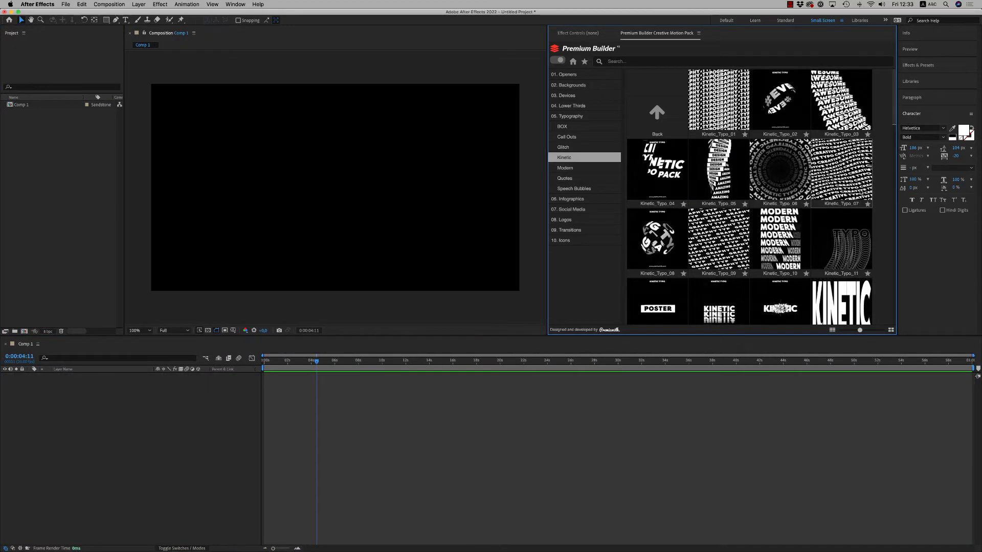
pyautogui.moveTo(897, 101); pyautogui.dragTo(893, 167)
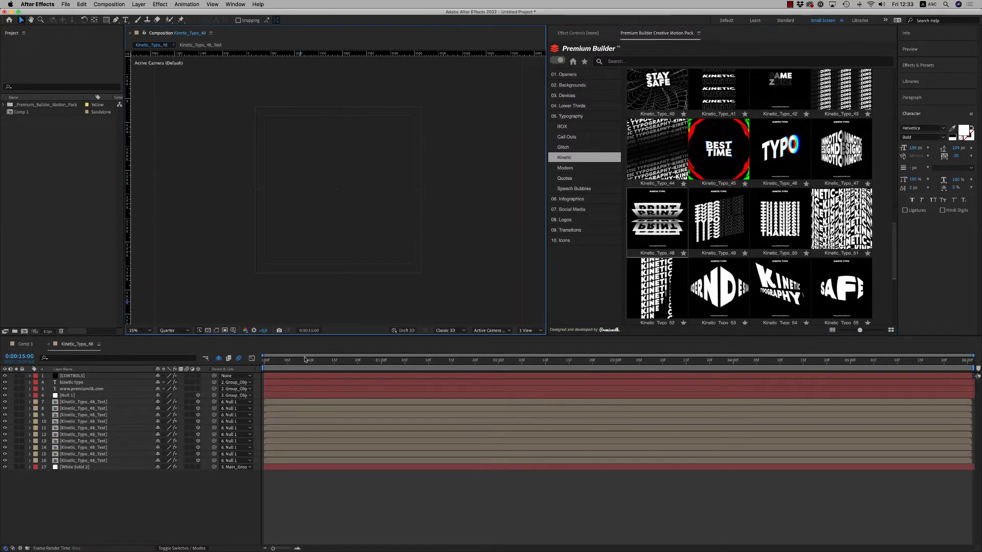
pyautogui.click(311, 361)
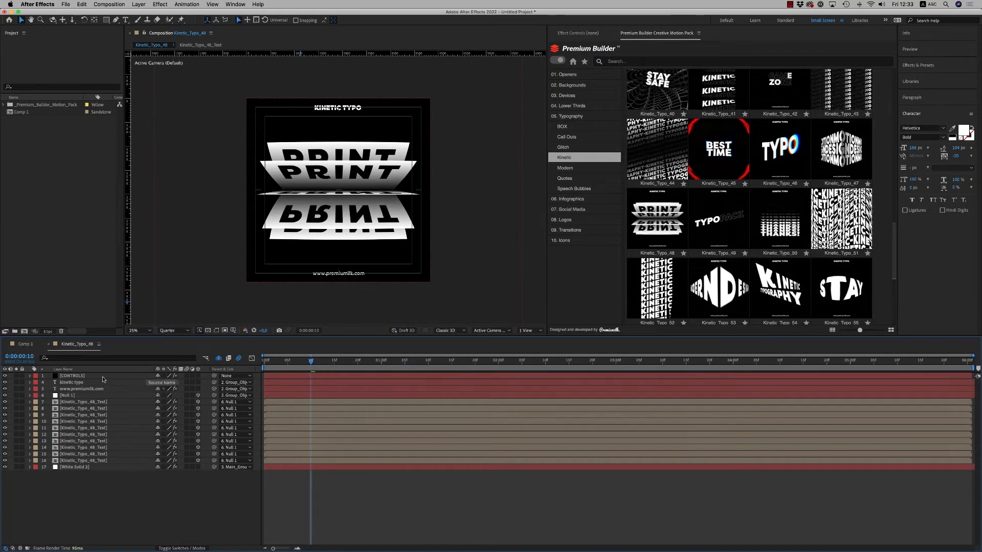
# Step: In the Kinetic_Typo_48_Text precomp, change the PRINT text to COOL
pyautogui.click(85, 402)
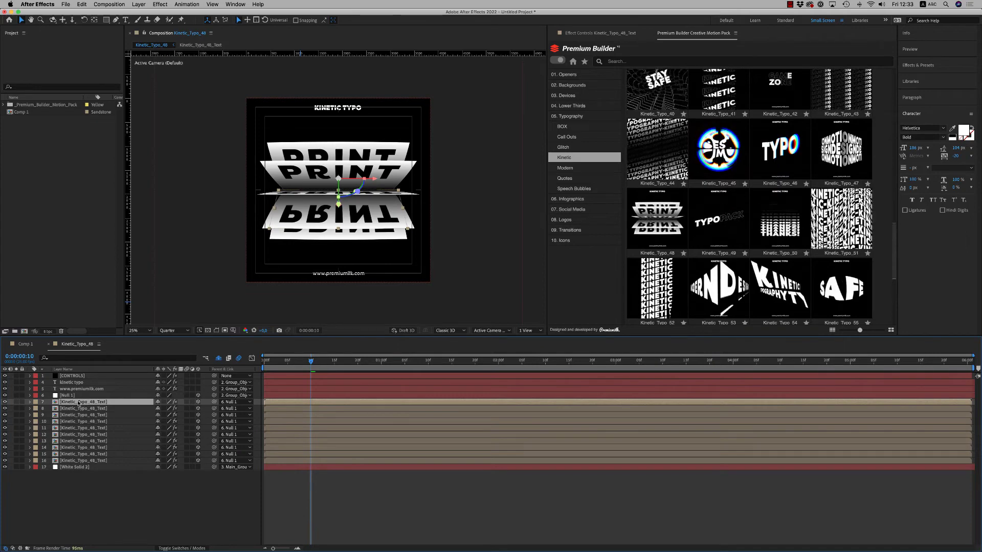
pyautogui.doubleClick(78, 402)
pyautogui.doubleClick(64, 376)
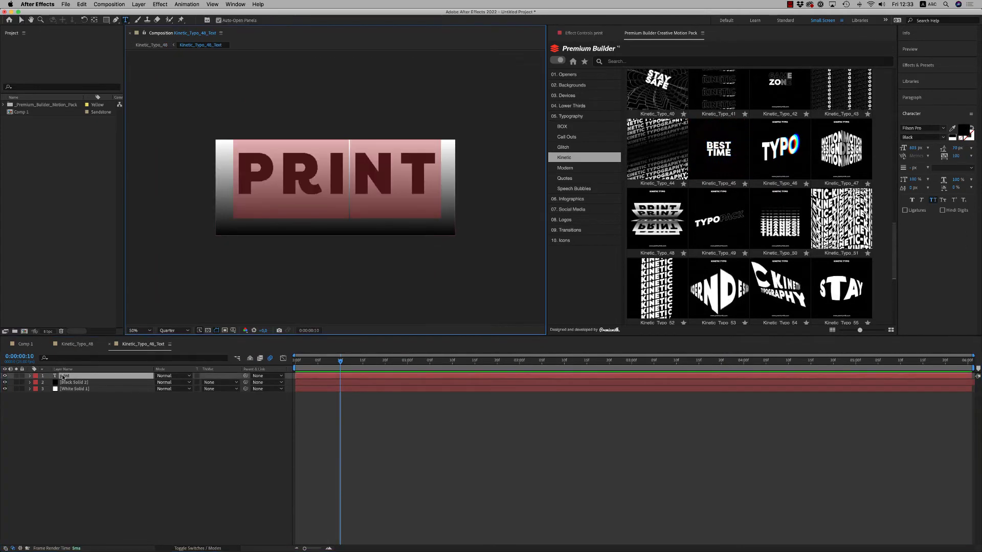
pyautogui.write('cool')
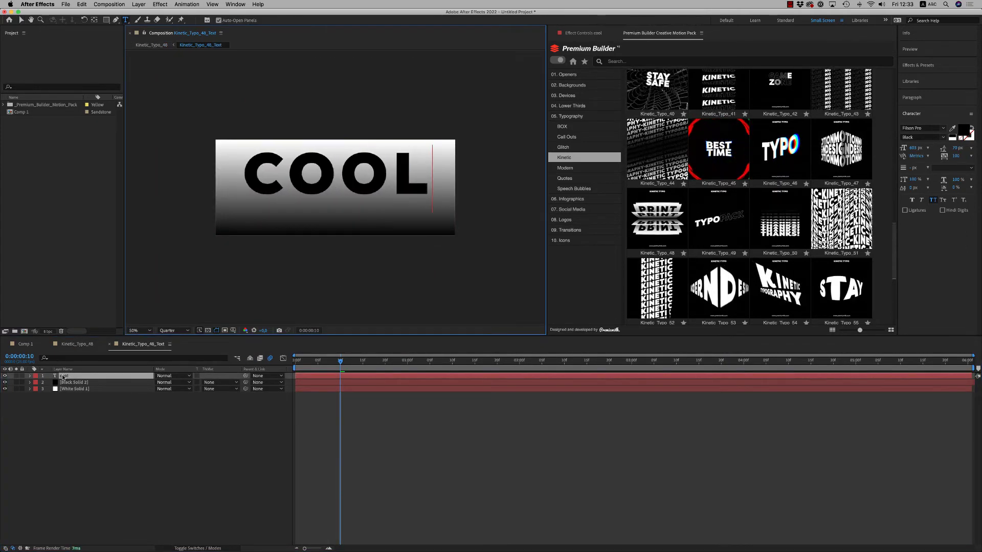
pyautogui.click(76, 438)
# Step: Preview the COOL animation, then close the Kinetic_Typo_48 comps back to Comp 1
pyautogui.click(77, 344)
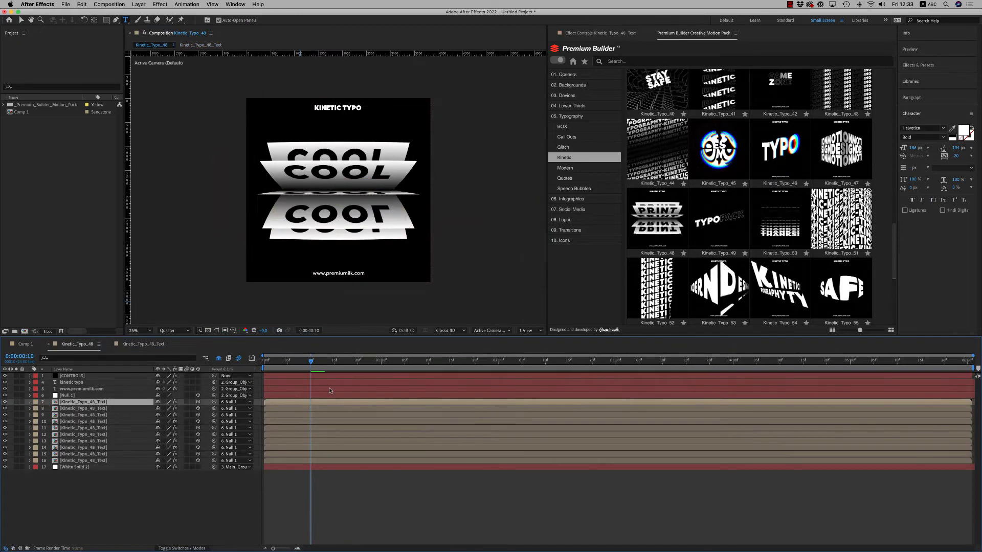
pyautogui.press('space')
pyautogui.press('F2')
pyautogui.click(132, 343)
pyautogui.click(109, 344)
pyautogui.click(49, 343)
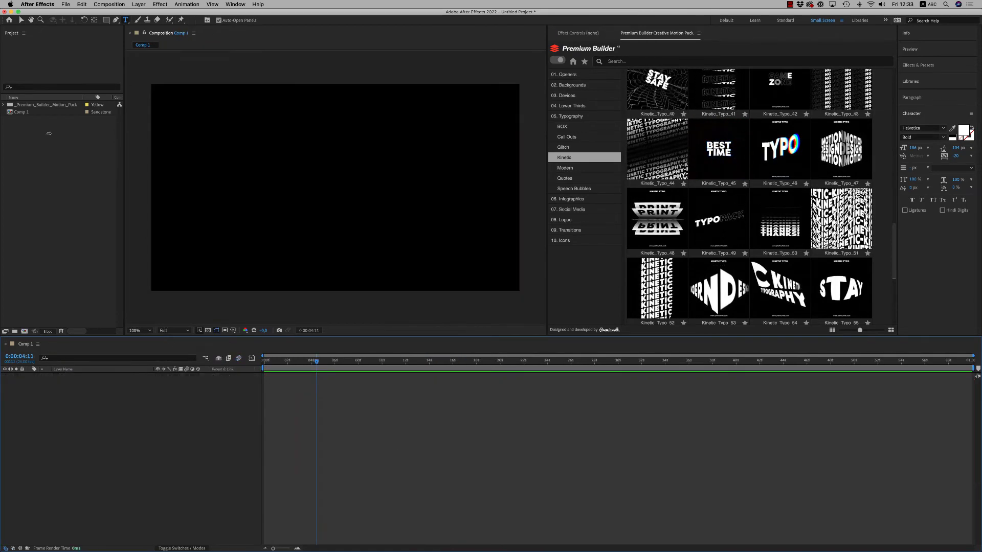
# Step: Delete the previously imported template folder from the project
pyautogui.click(46, 104)
pyautogui.press('BackSpace')
pyautogui.press('Return')
# Step: Import the Modern Animated_Text_17 title template and preview it
pyautogui.click(561, 167)
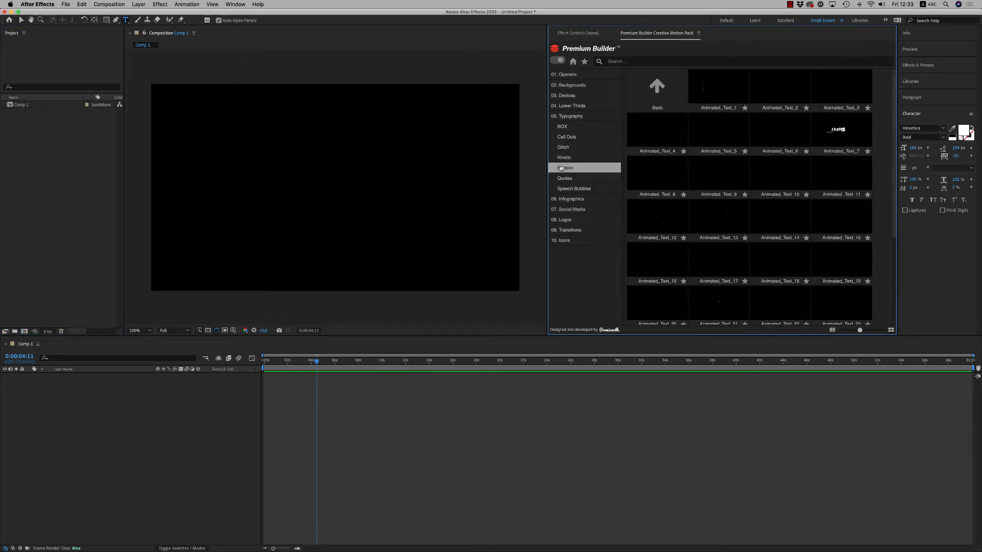
pyautogui.scroll(-2, 891, 153)
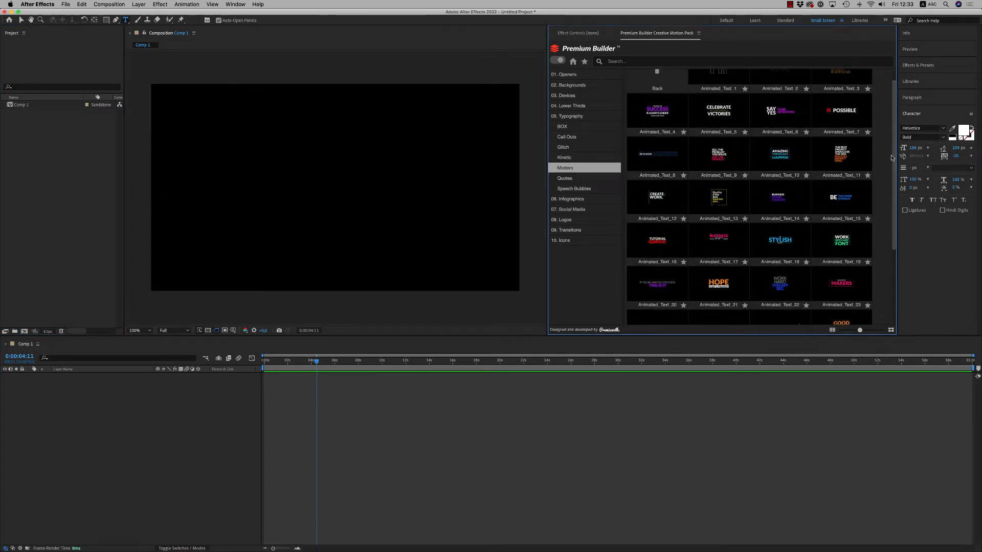
pyautogui.click(716, 244)
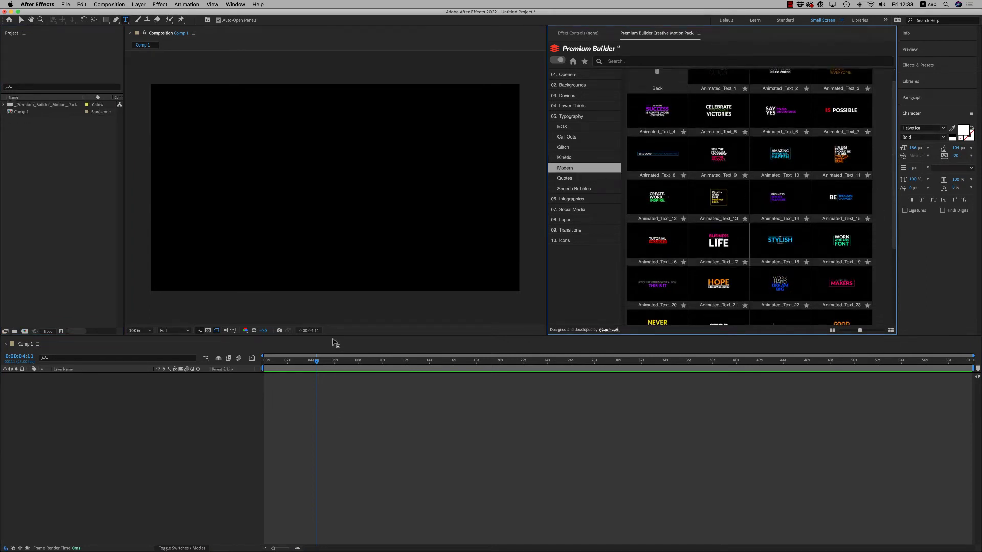
pyautogui.press('space')
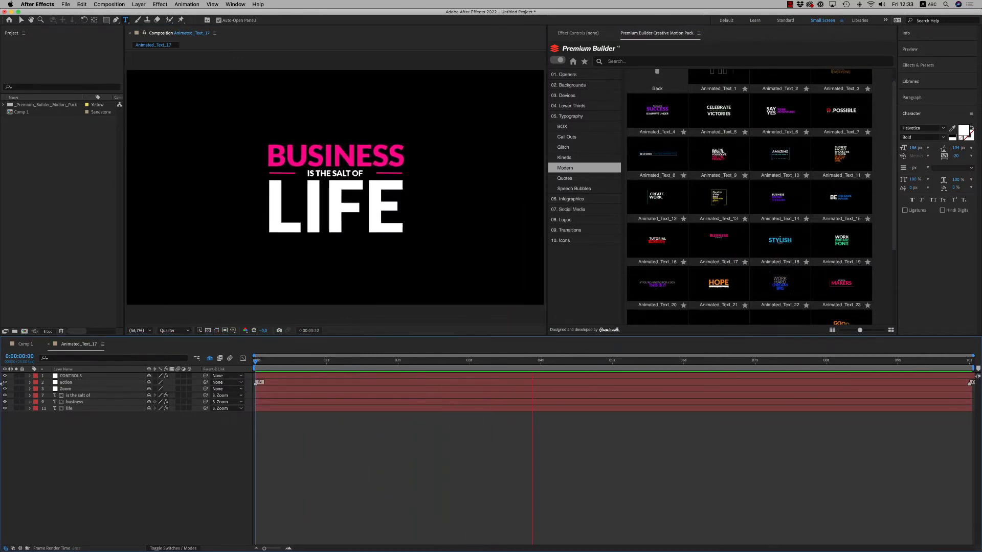
pyautogui.press('space')
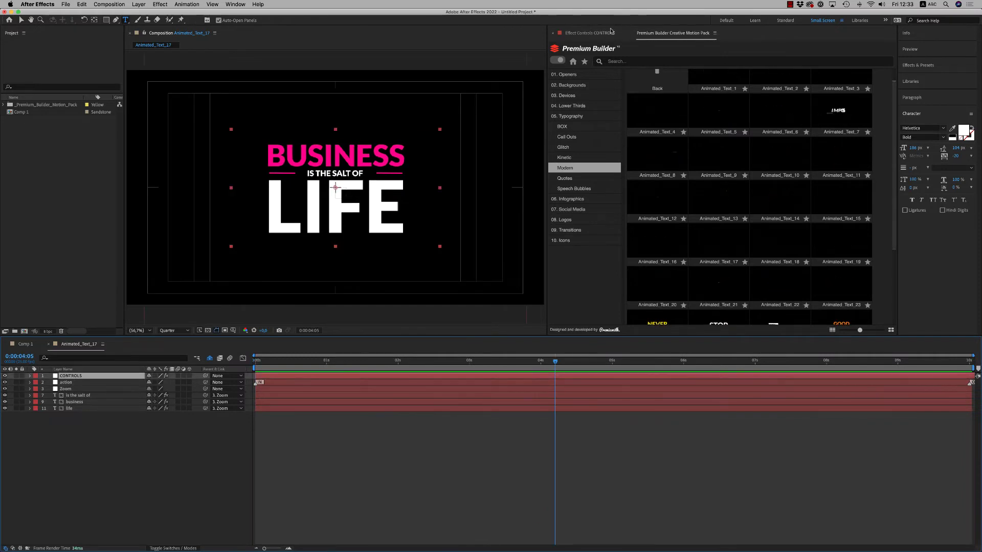
# Step: Check Animated_Text_17's CONTROLS effects, then delete its imported template folder
pyautogui.click(603, 33)
pyautogui.click(658, 33)
pyautogui.click(121, 462)
pyautogui.click(54, 202)
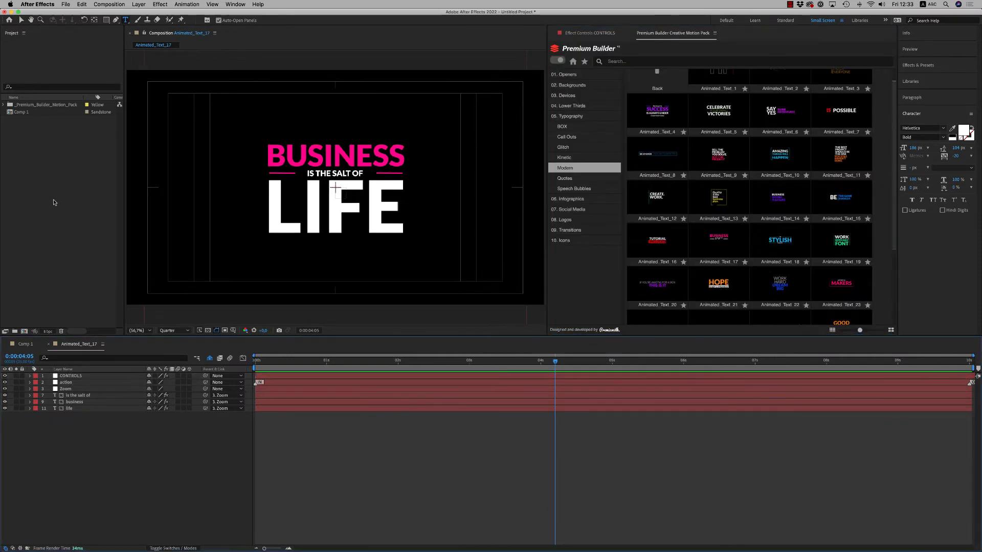
pyautogui.click(37, 106)
pyautogui.press('Delete')
# Step: Confirm the folder deletion, import Neon_Quote_11 from Quotes despite the missing-effects warning, then list Speech Bubbles
pyautogui.press('Return')
pyautogui.click(568, 179)
pyautogui.click(658, 219)
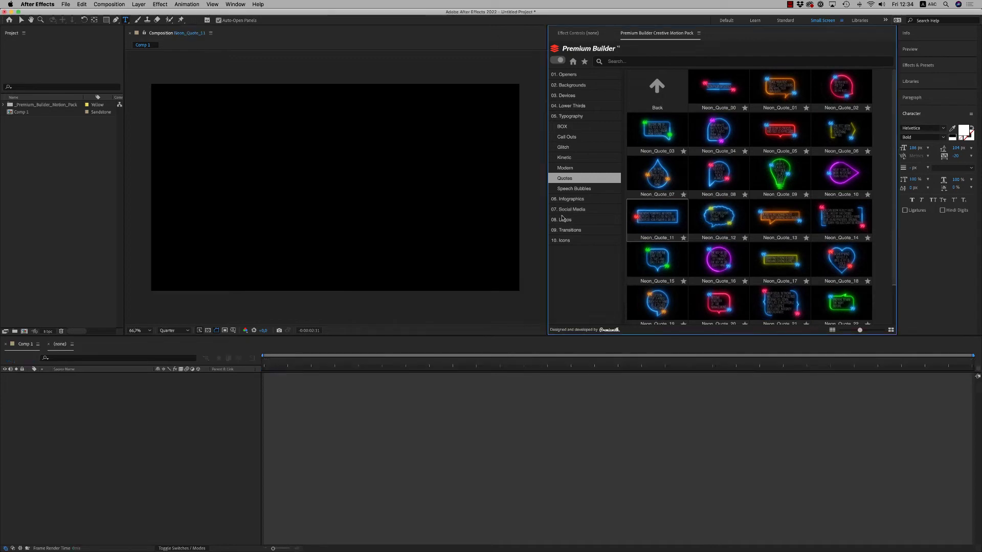
pyautogui.click(602, 299)
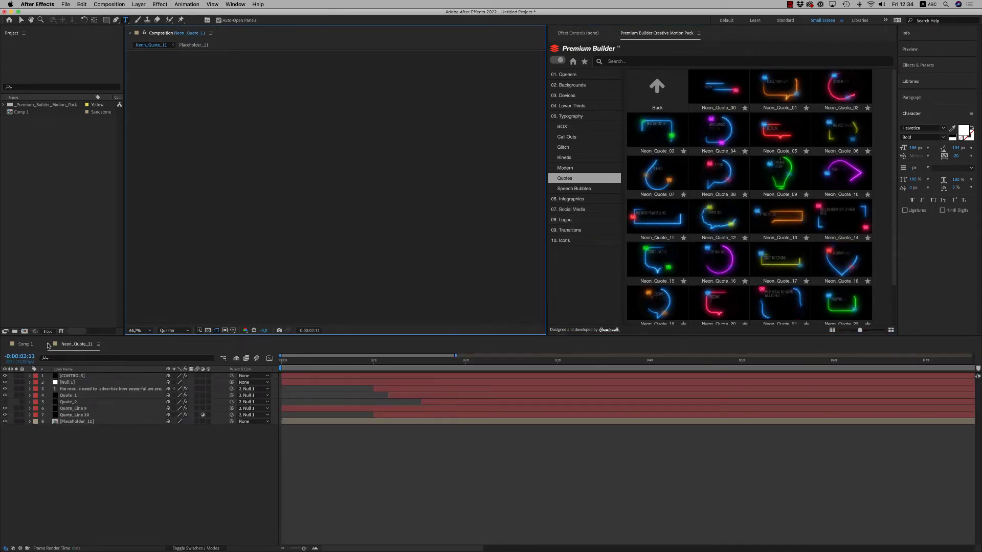
pyautogui.click(49, 344)
pyautogui.click(569, 189)
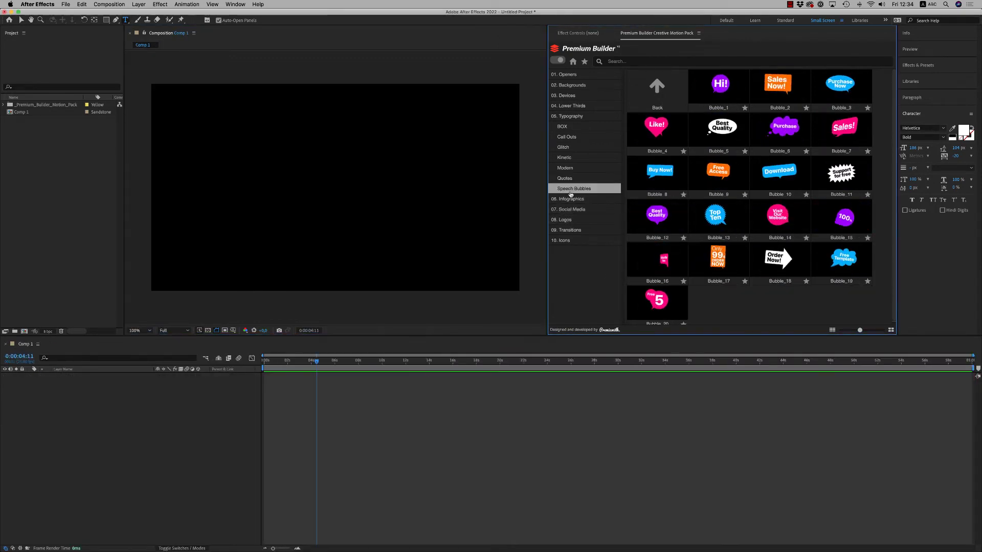
# Step: Import the Chart_Bars_x12 template from Infographics and move the current time to 07:08
pyautogui.click(569, 118)
pyautogui.click(571, 126)
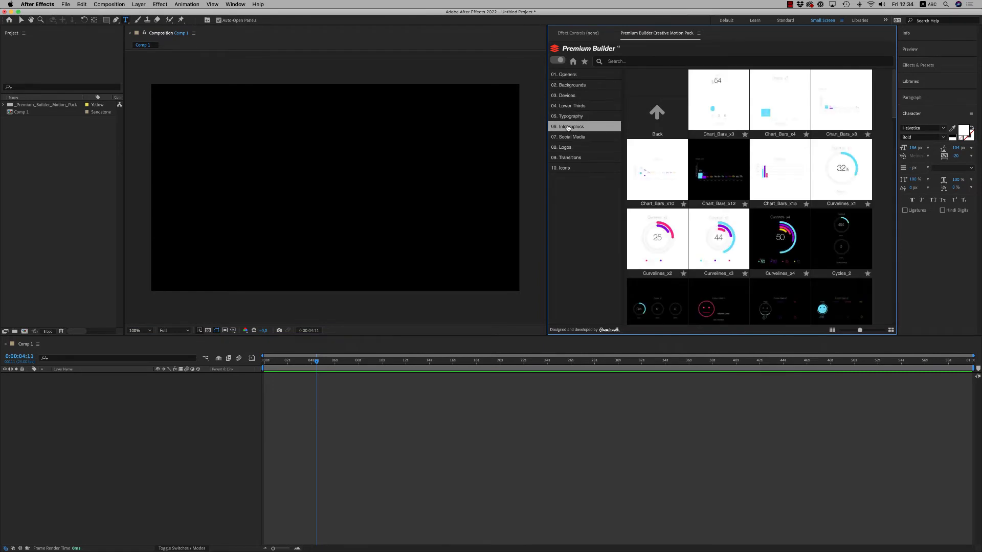
pyautogui.scroll(-2, 894, 110)
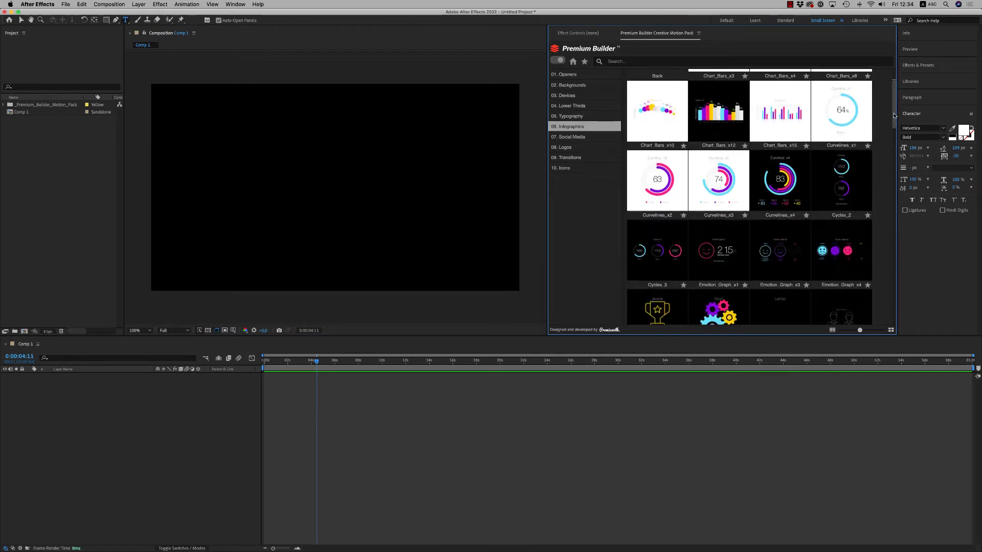
pyautogui.click(717, 121)
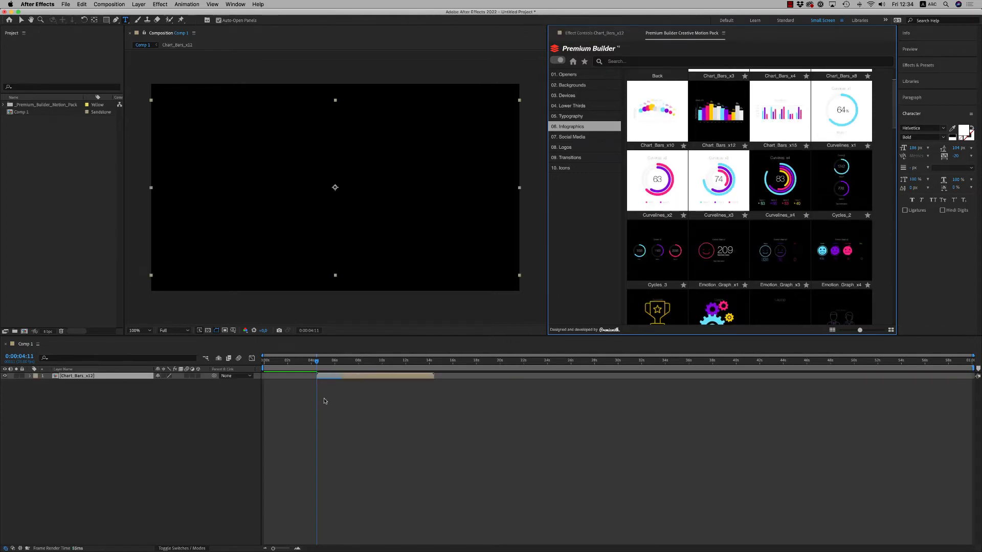
pyautogui.click(333, 361)
pyautogui.click(350, 361)
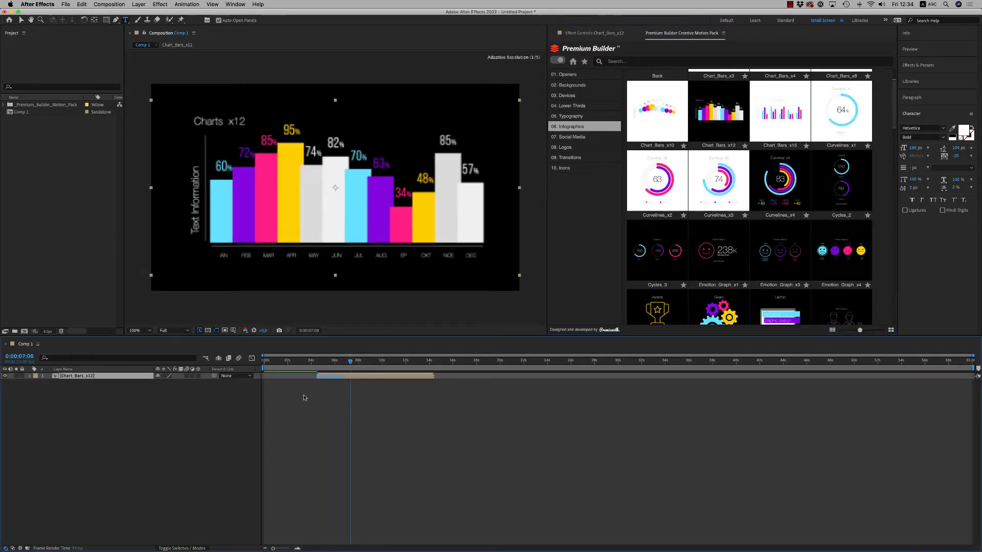
# Step: In the Chart_Bars_x12 precomp, lower Value_1's Value_3 (MAR) slider from 85 to 40
pyautogui.doubleClick(82, 377)
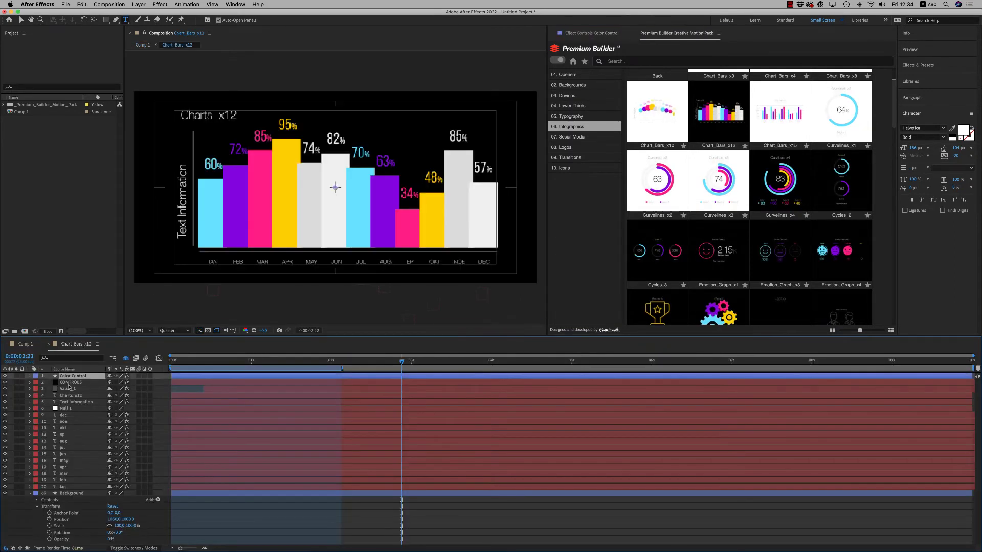
pyautogui.click(29, 493)
pyautogui.click(597, 32)
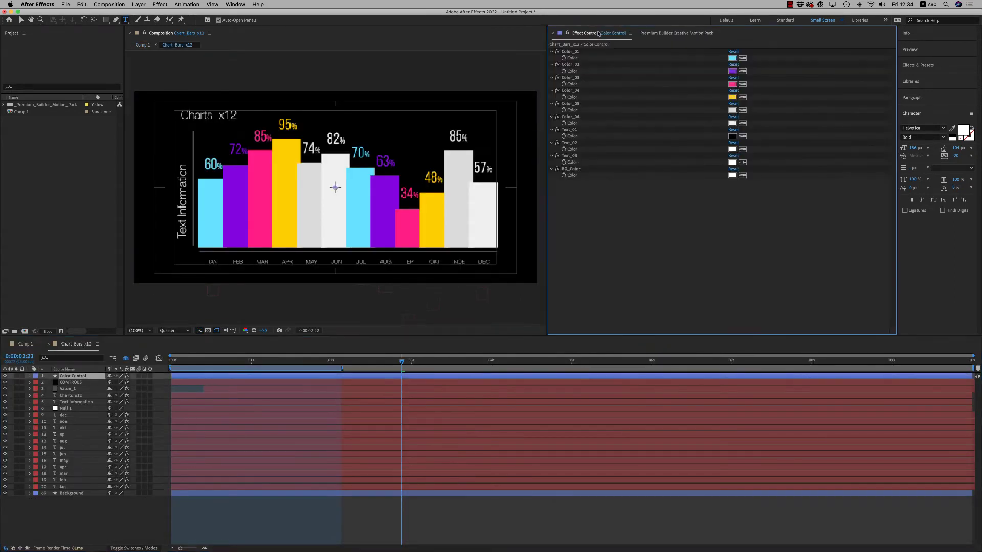
pyautogui.click(71, 390)
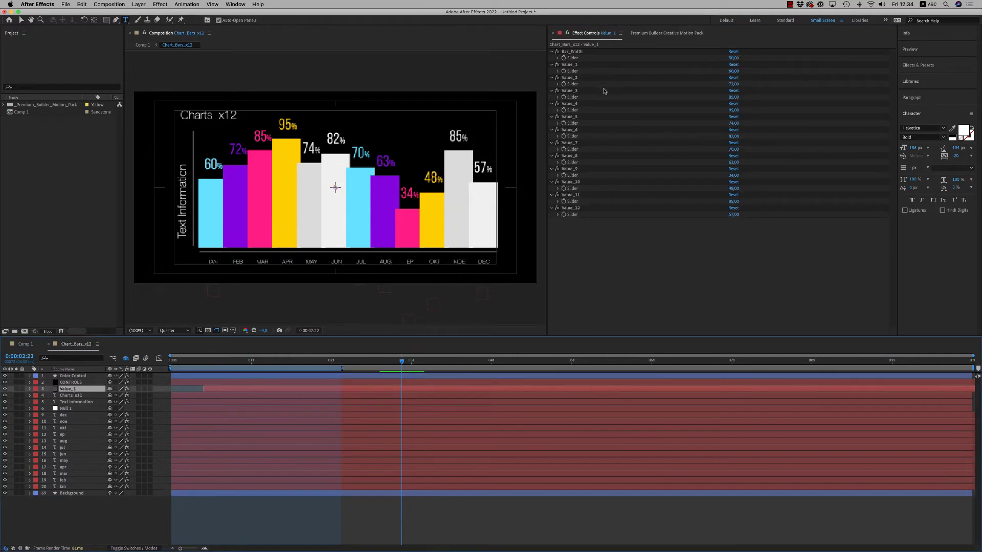
pyautogui.click(569, 91)
pyautogui.moveTo(723, 96); pyautogui.dragTo(393, 216)
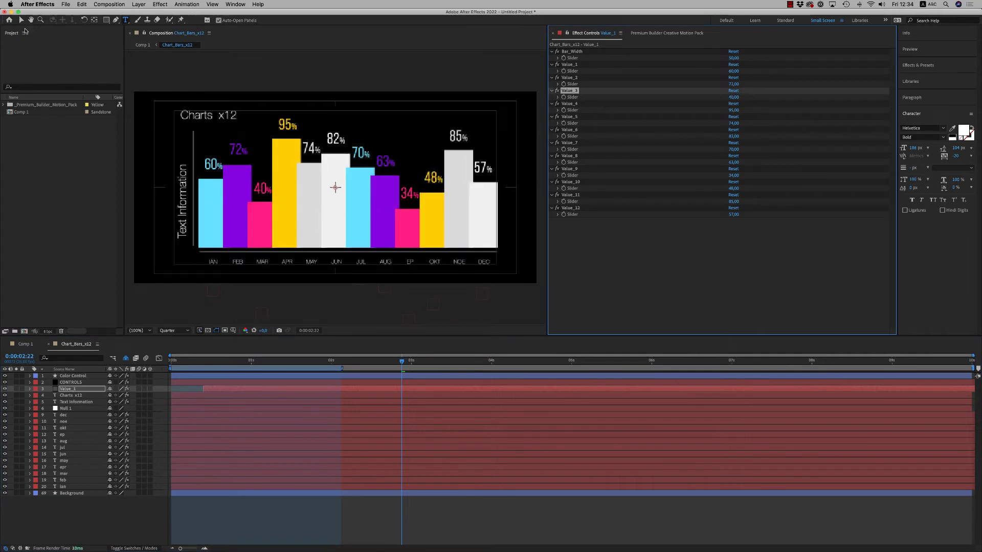
# Step: Preview the chart animation from the start, then close the precomp back to Comp 1
pyautogui.click(21, 19)
pyautogui.click(293, 510)
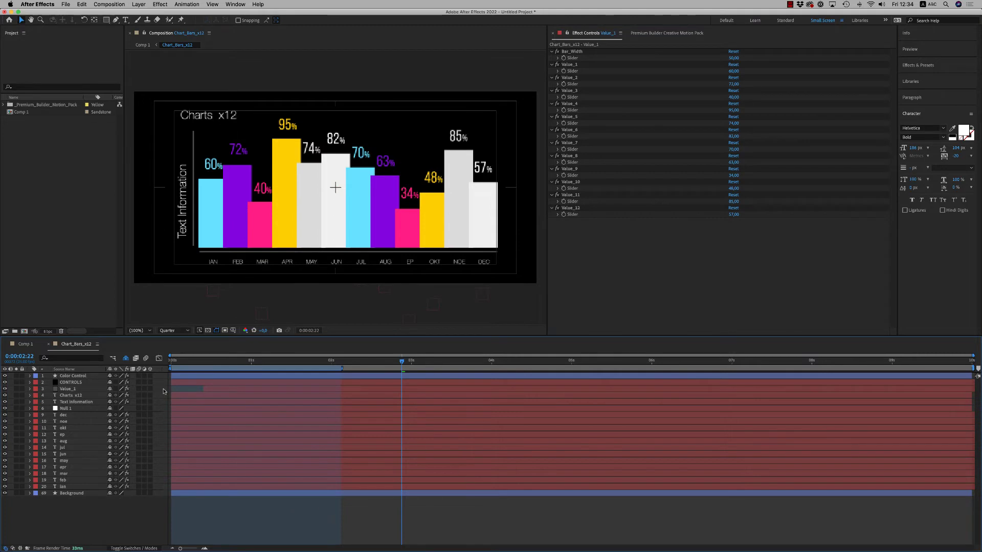
pyautogui.moveTo(295, 363); pyautogui.dragTo(180, 370)
pyautogui.press('space')
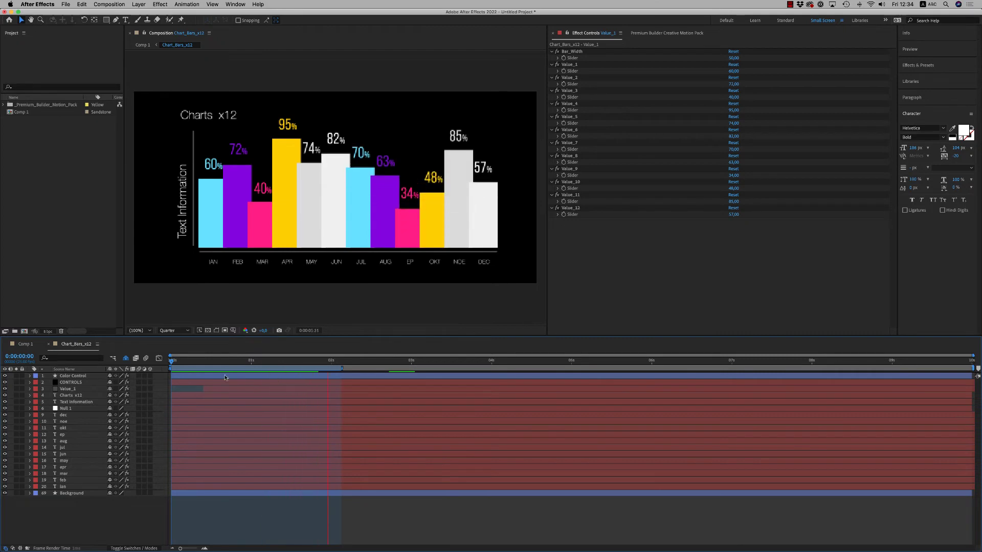
pyautogui.press('space')
pyautogui.click(48, 344)
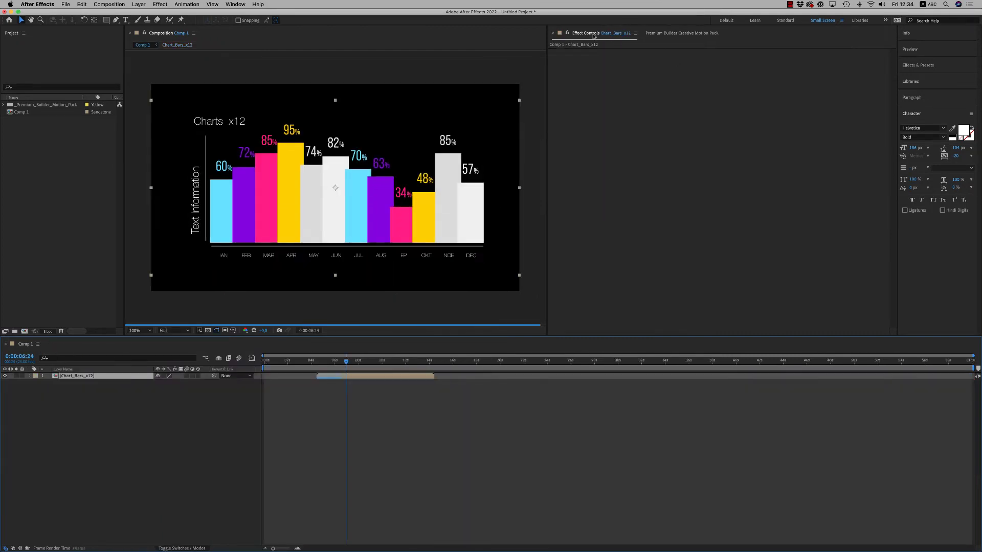
# Step: Open the 07. Social Media category and delete the imported template folder from the project
pyautogui.click(665, 33)
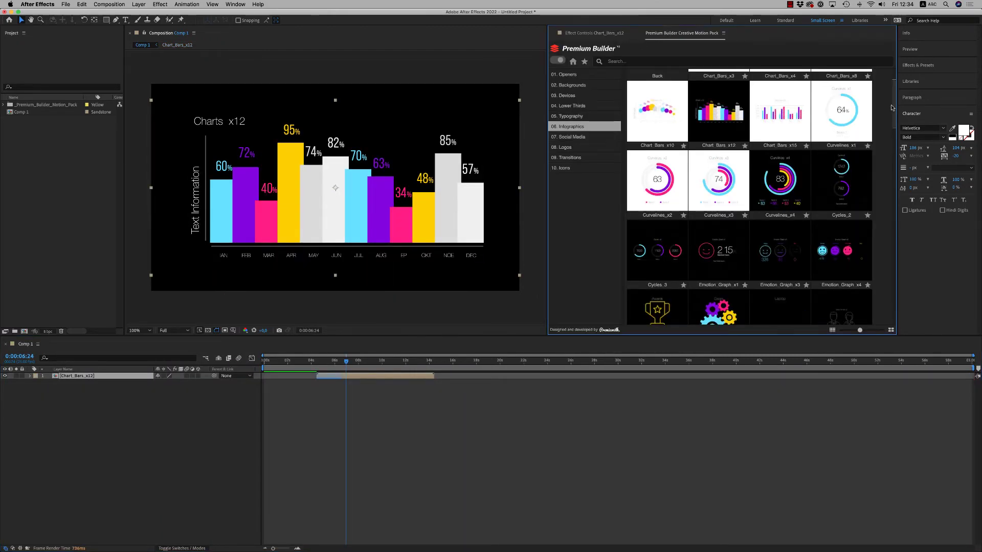
pyautogui.scroll(-15, 894, 162)
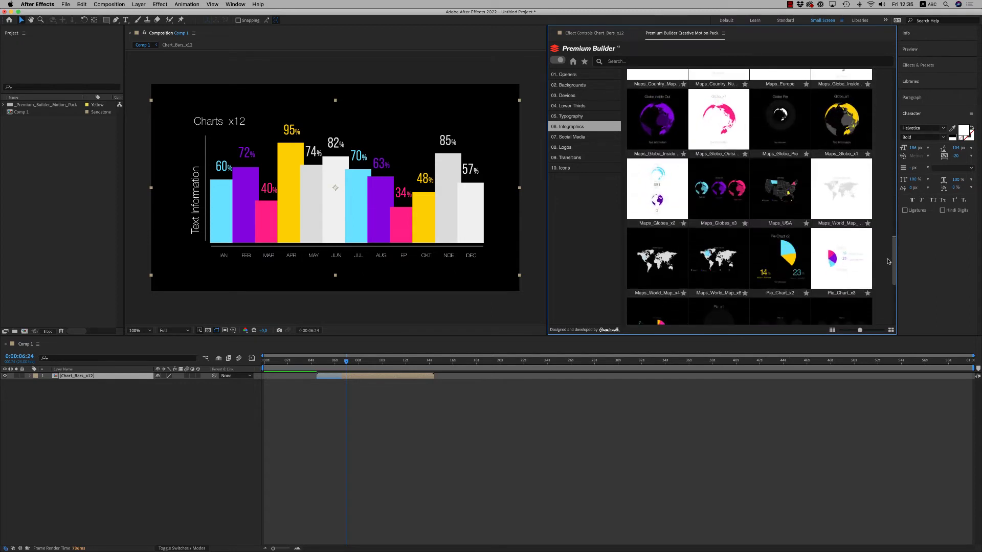
pyautogui.scroll(-3, 886, 286)
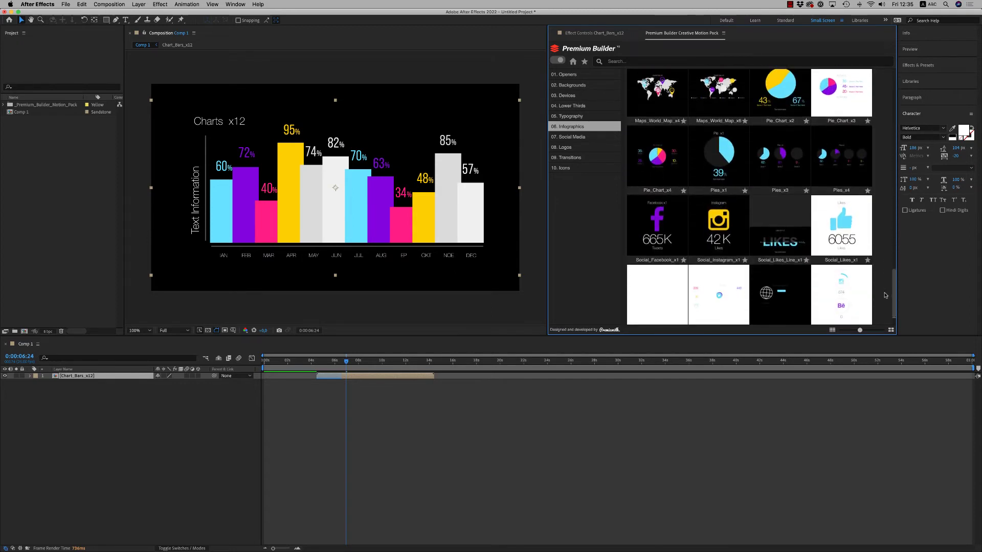
pyautogui.moveTo(894, 291); pyautogui.dragTo(893, 149)
pyautogui.click(573, 137)
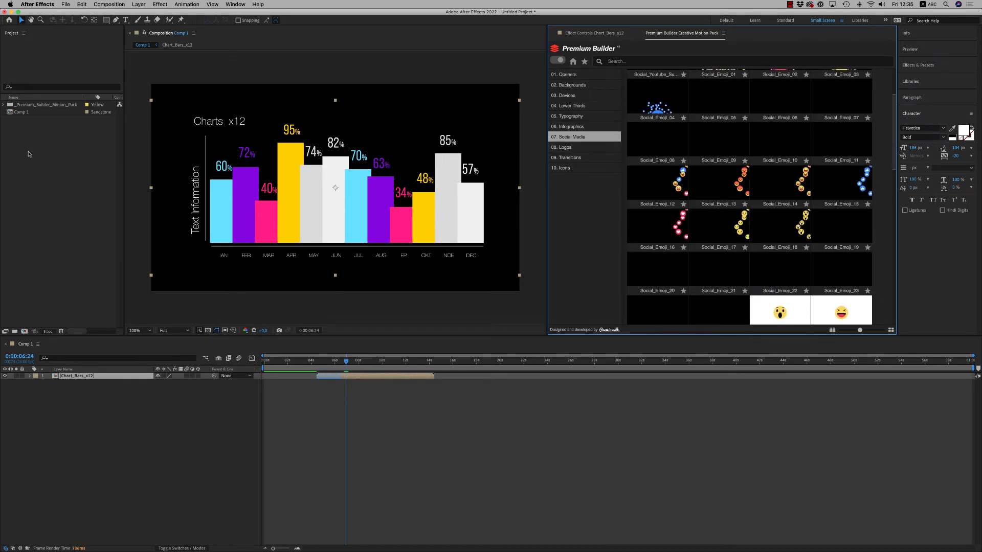
pyautogui.click(41, 104)
pyautogui.press('BackSpace')
pyautogui.press('Return')
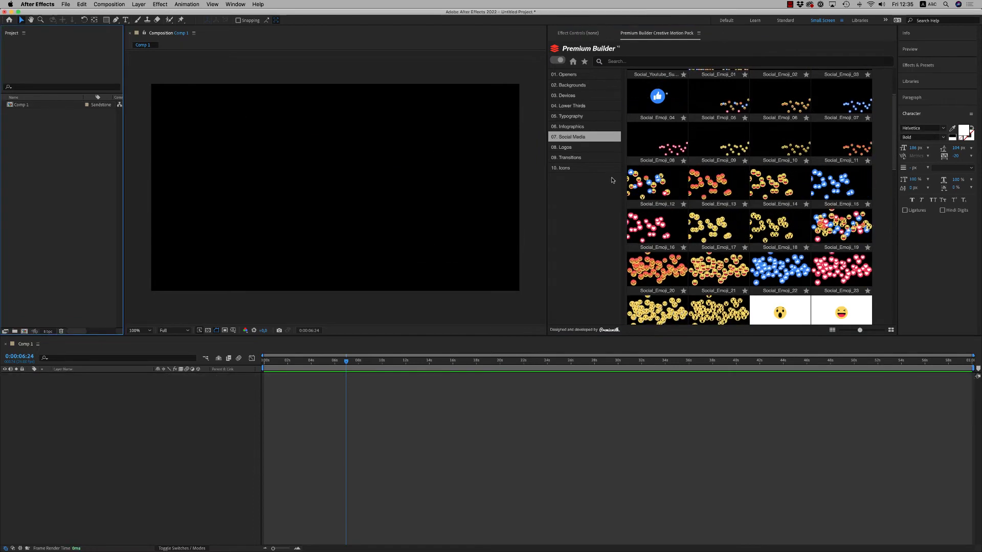
# Step: Import the Social_Insta_2 template and preview its Instagram hearts animation
pyautogui.moveTo(894, 141); pyautogui.dragTo(891, 85)
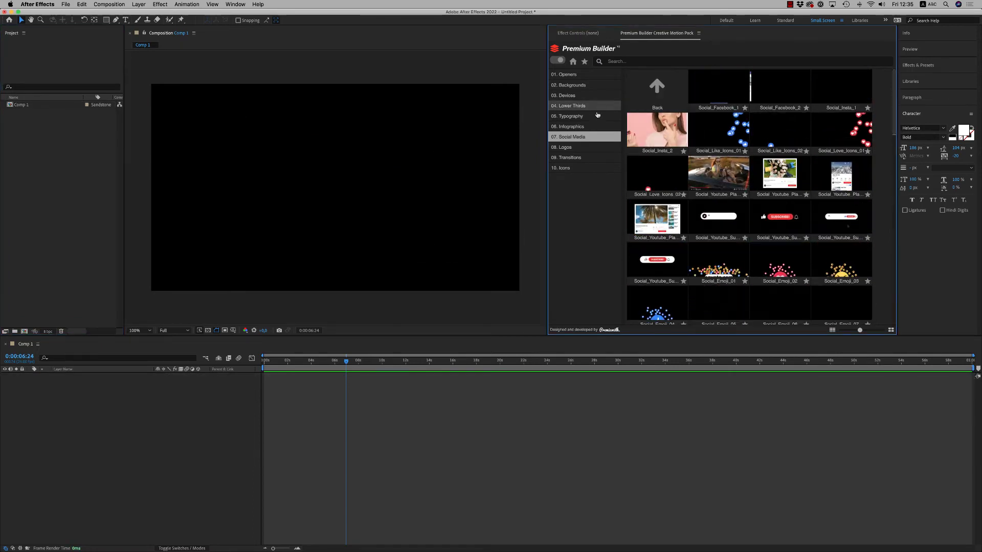
pyautogui.click(669, 130)
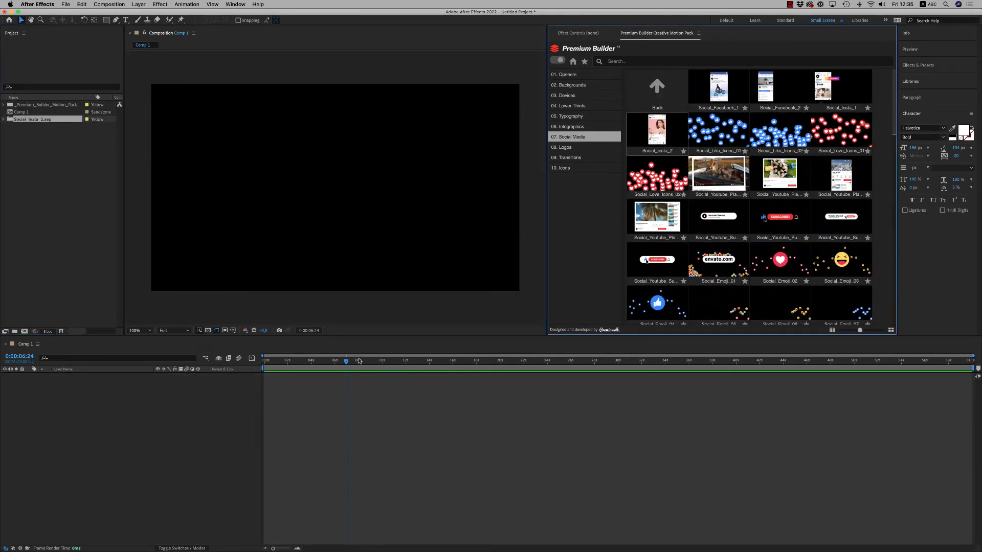
pyautogui.press('space')
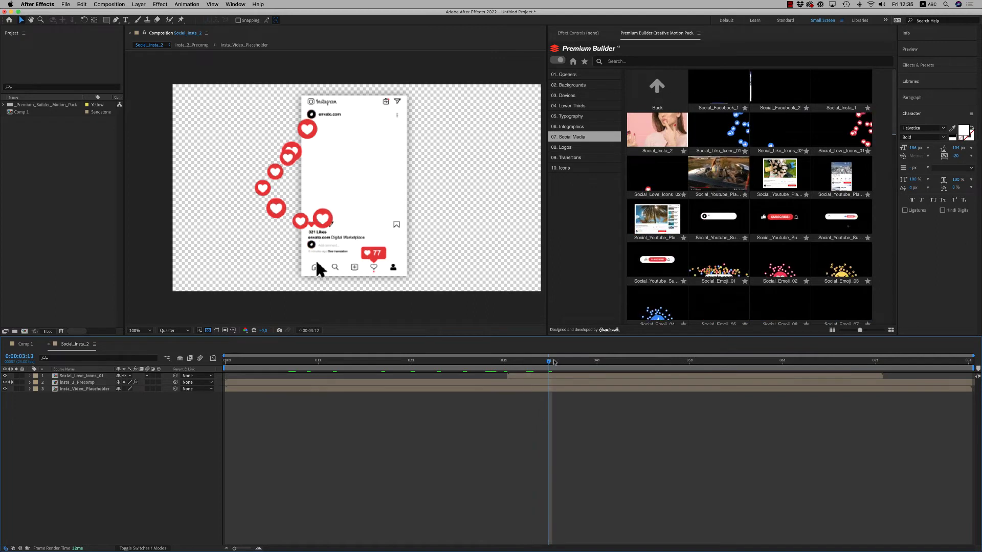
pyautogui.press('space')
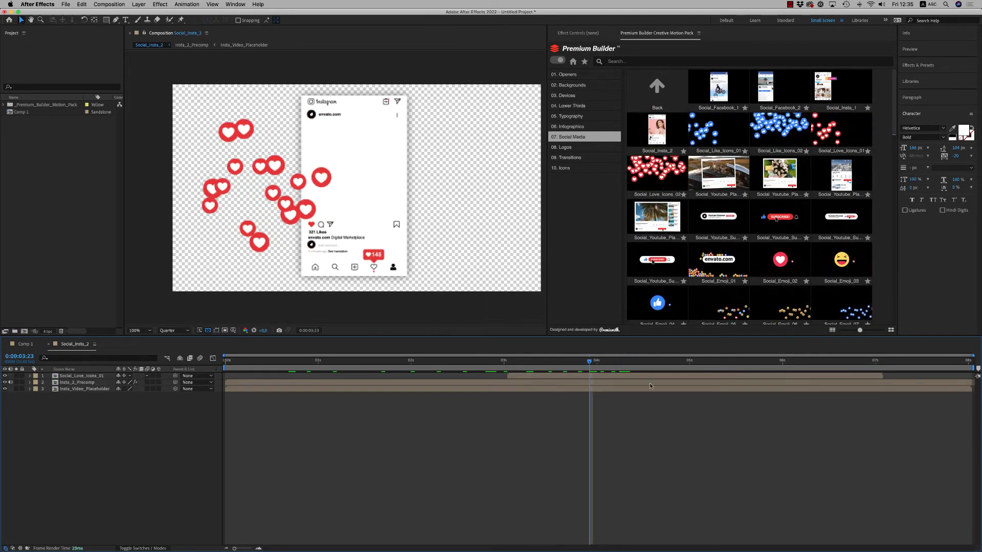
pyautogui.click(594, 361)
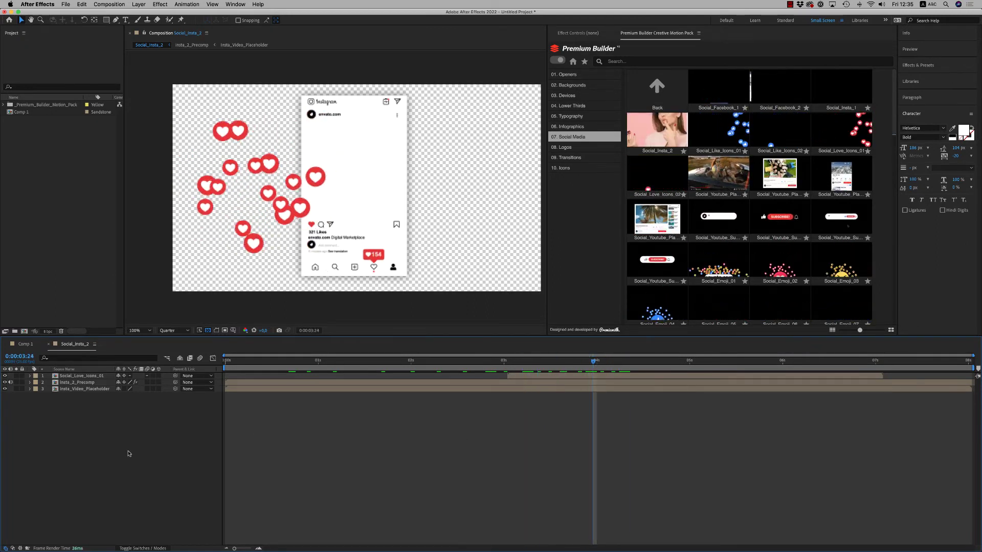
# Step: Close Social_Insta_2, import Social_Youtube_Player_1 and preview its YouTube player animation
pyautogui.click(48, 345)
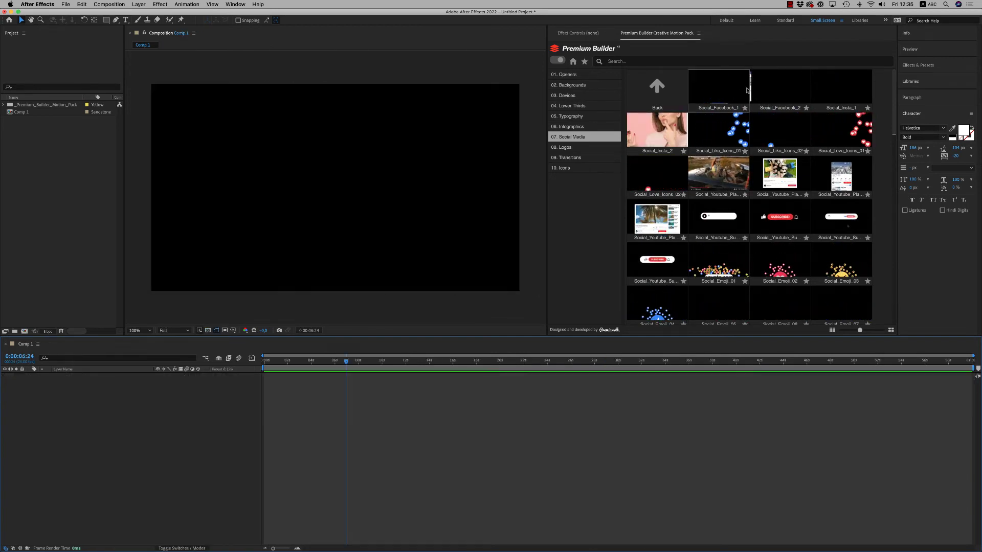
pyautogui.click(827, 102)
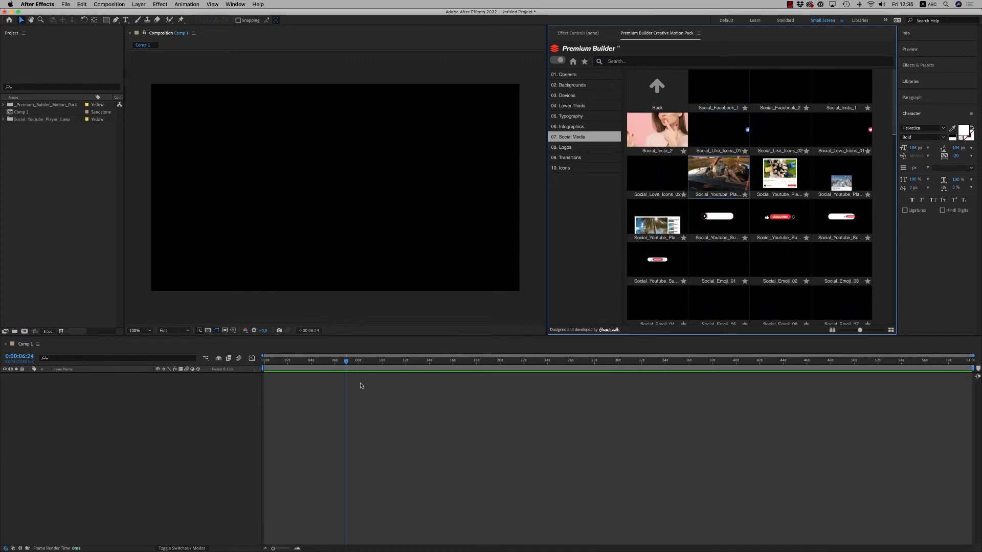
pyautogui.click(364, 360)
pyautogui.press('space')
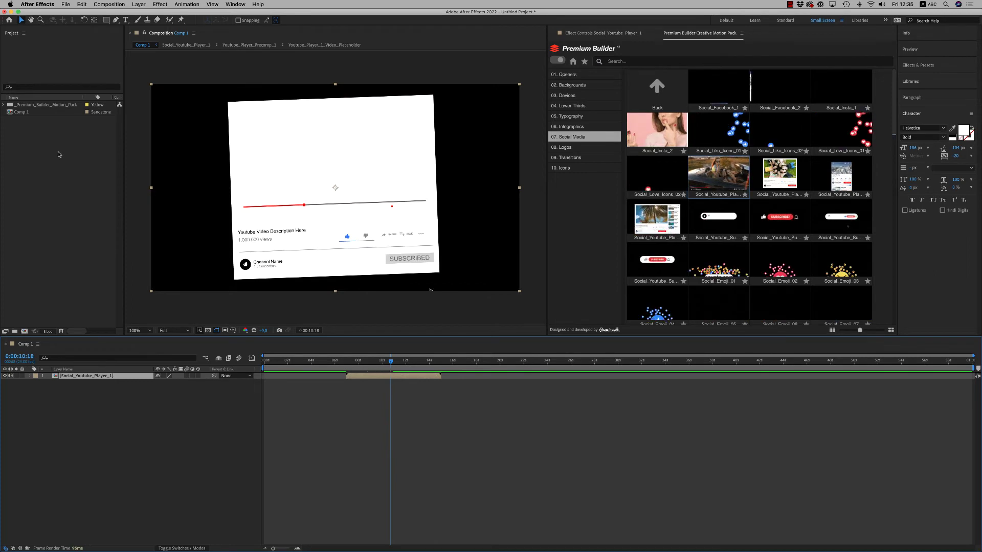
# Step: Inspect the player precomp and its video placeholder precomp, then return to Comp 1
pyautogui.doubleClick(87, 377)
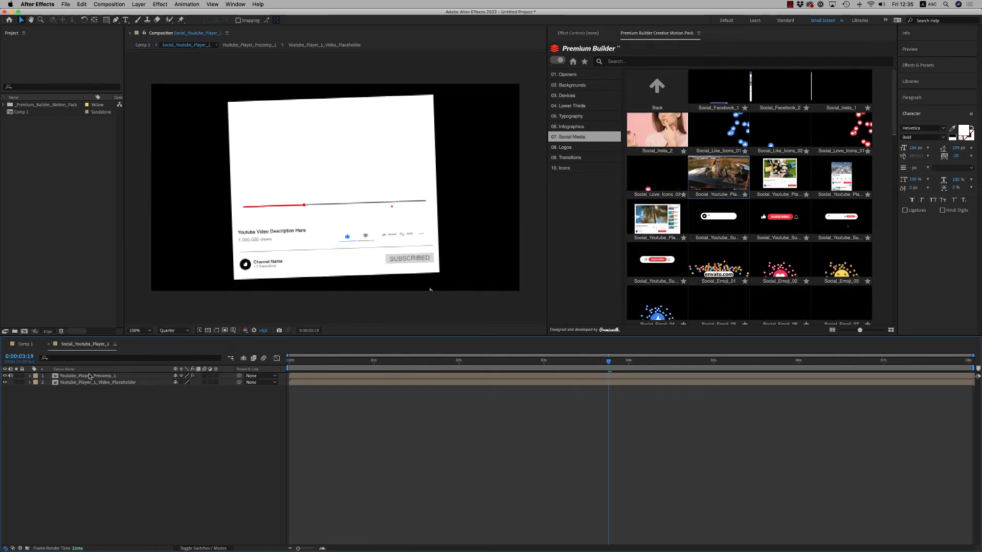
pyautogui.doubleClick(86, 383)
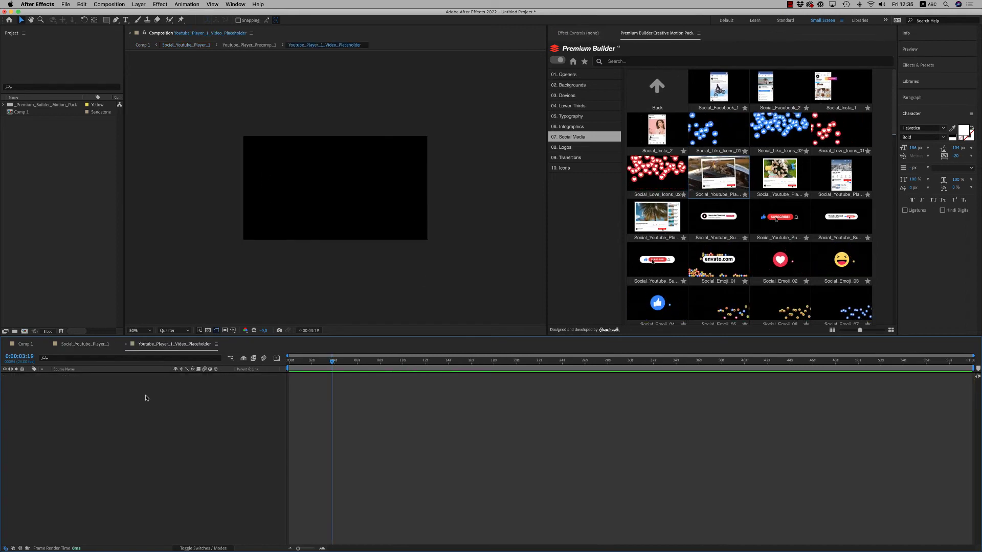
pyautogui.click(127, 343)
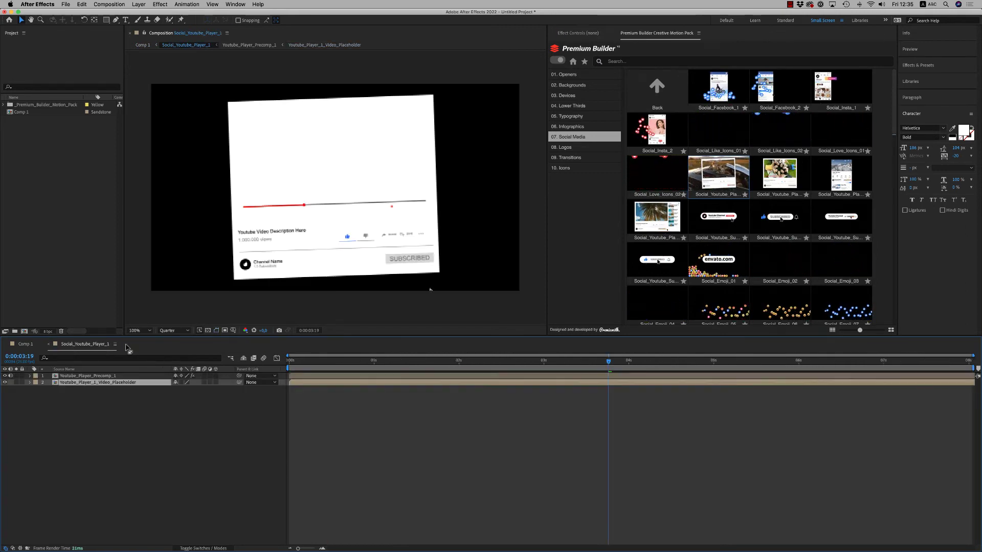
pyautogui.click(49, 344)
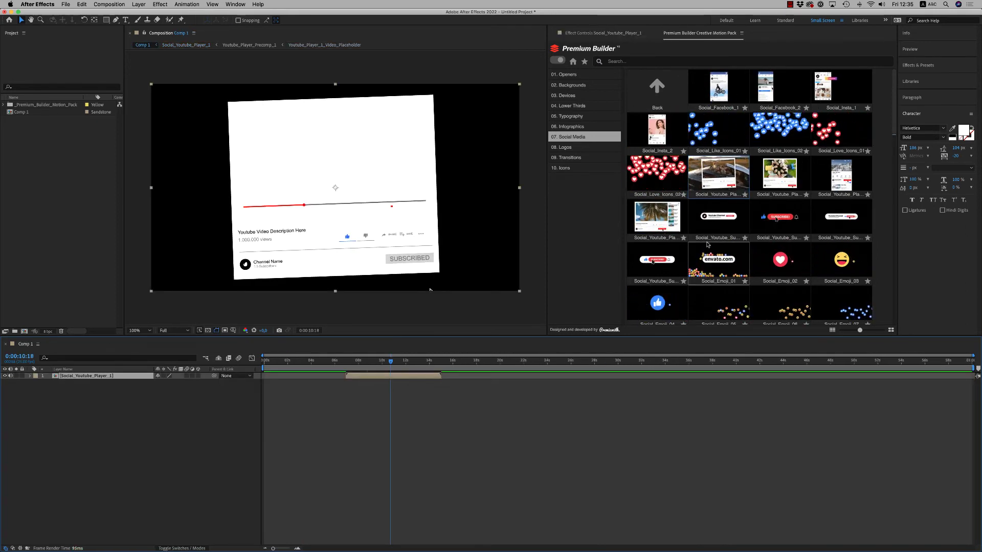
pyautogui.click(893, 131)
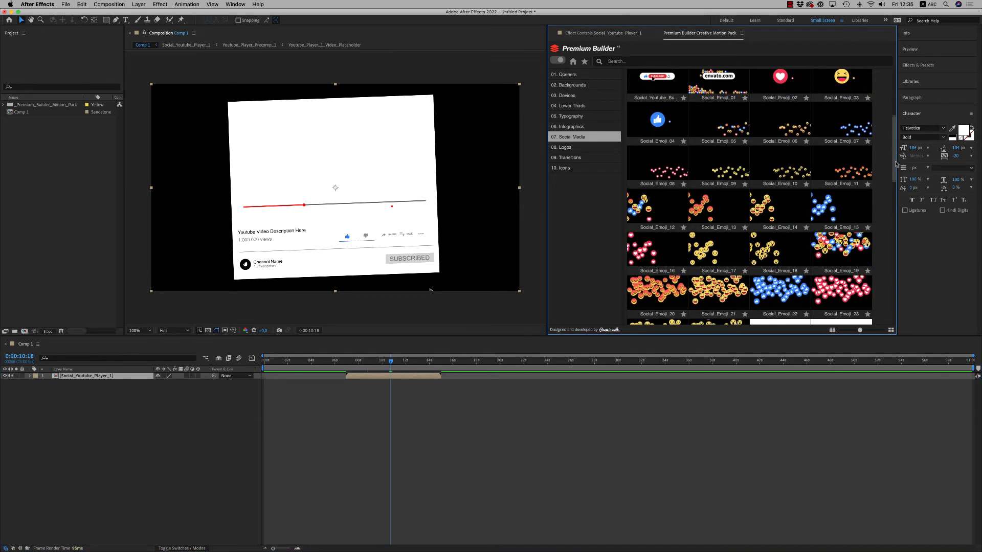
pyautogui.moveTo(895, 164); pyautogui.dragTo(897, 241)
pyautogui.scroll(1, 867, 238)
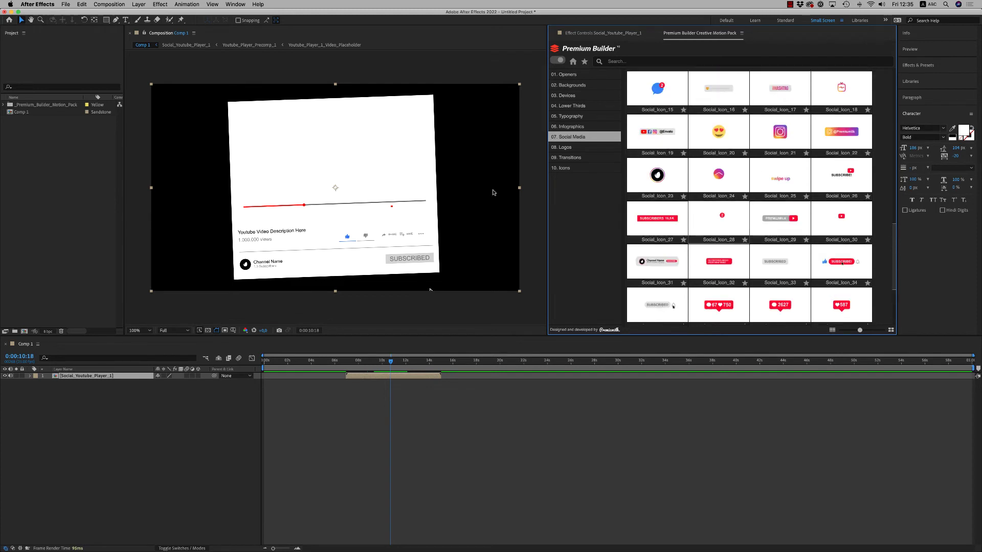
# Step: Delete the imported template folder and import Logo_Animation_15 from 08. Logos > Corporate
pyautogui.click(30, 106)
pyautogui.press('Delete')
pyautogui.press('Return')
pyautogui.click(566, 147)
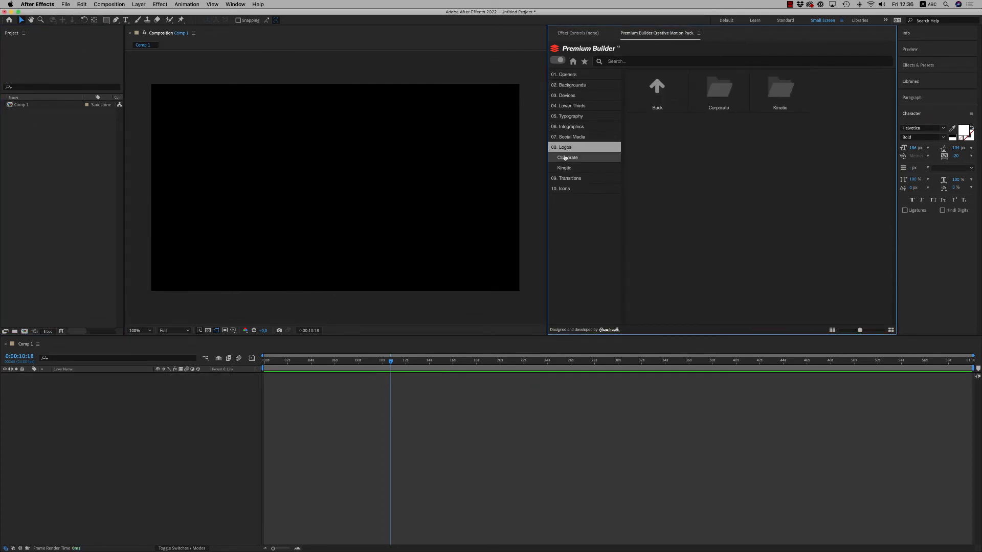
pyautogui.click(566, 158)
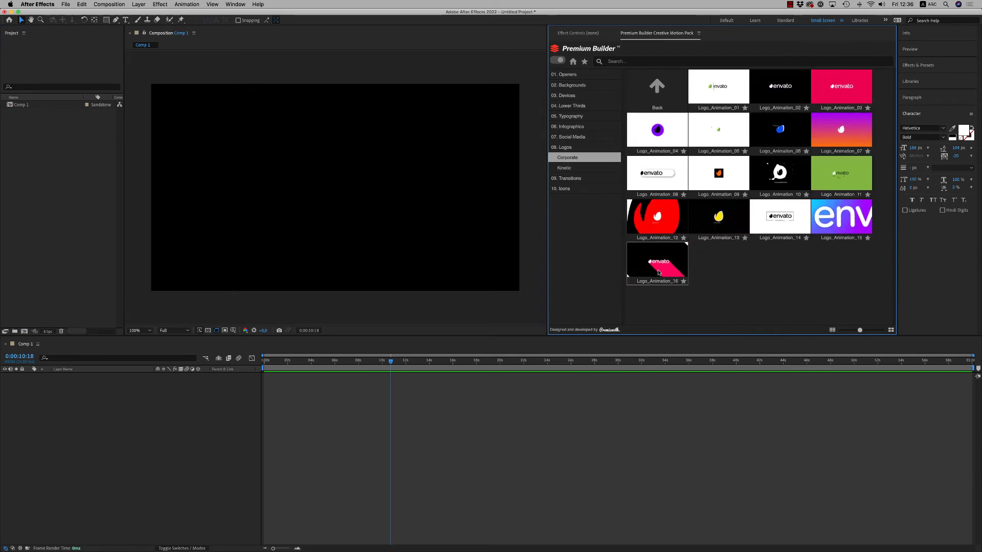
pyautogui.click(837, 218)
# Step: Scrub the logo animation to 03:14, view the CONTROLS colour settings, then close the composition
pyautogui.moveTo(286, 364); pyautogui.dragTo(237, 369)
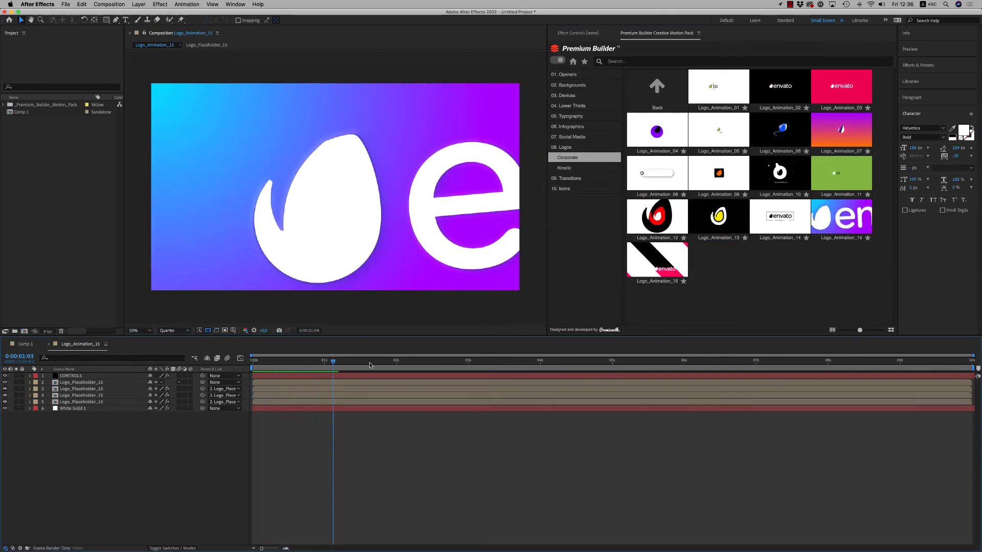
pyautogui.moveTo(384, 366); pyautogui.dragTo(504, 369)
pyautogui.click(71, 376)
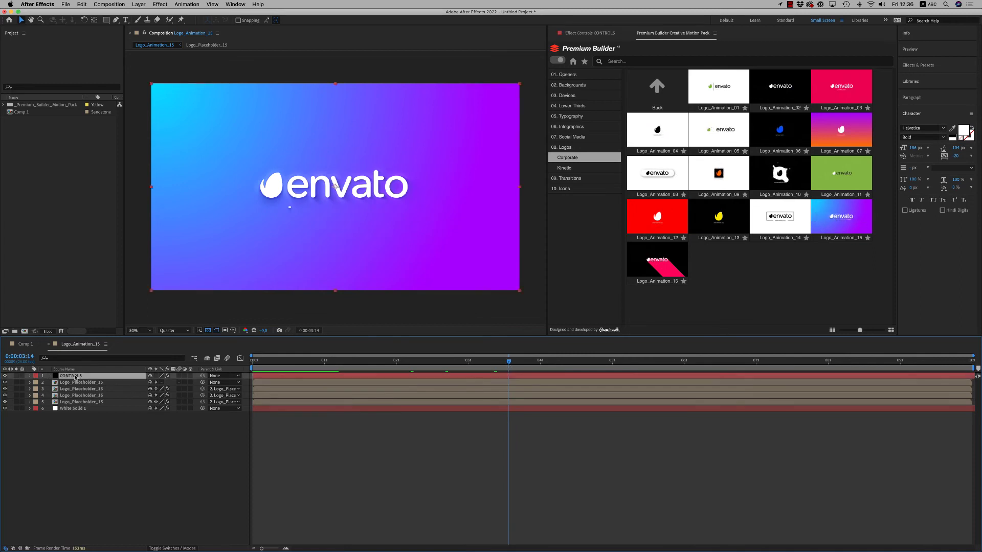
pyautogui.click(605, 33)
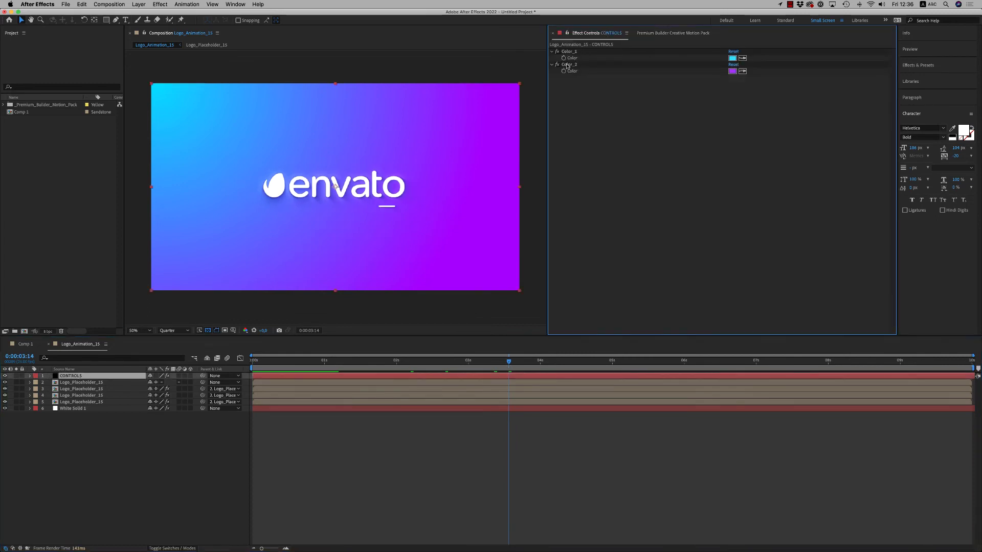
pyautogui.click(48, 344)
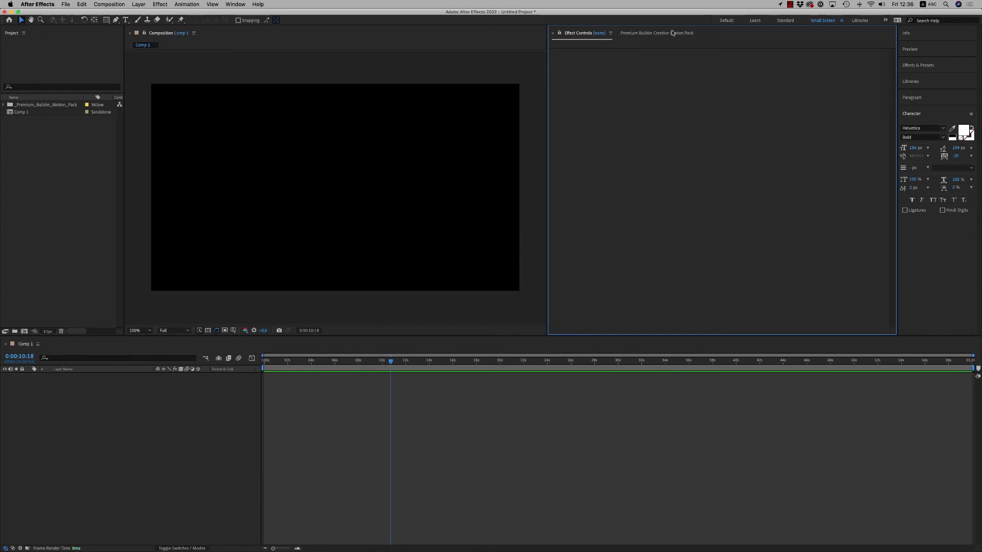
# Step: Delete the leftover motion pack folder from the Project panel
pyautogui.click(672, 33)
pyautogui.click(31, 105)
pyautogui.press('Delete')
# Step: Browse the Kinetic logo and Flat transition templates, then open the 10. Icons category
pyautogui.click(568, 169)
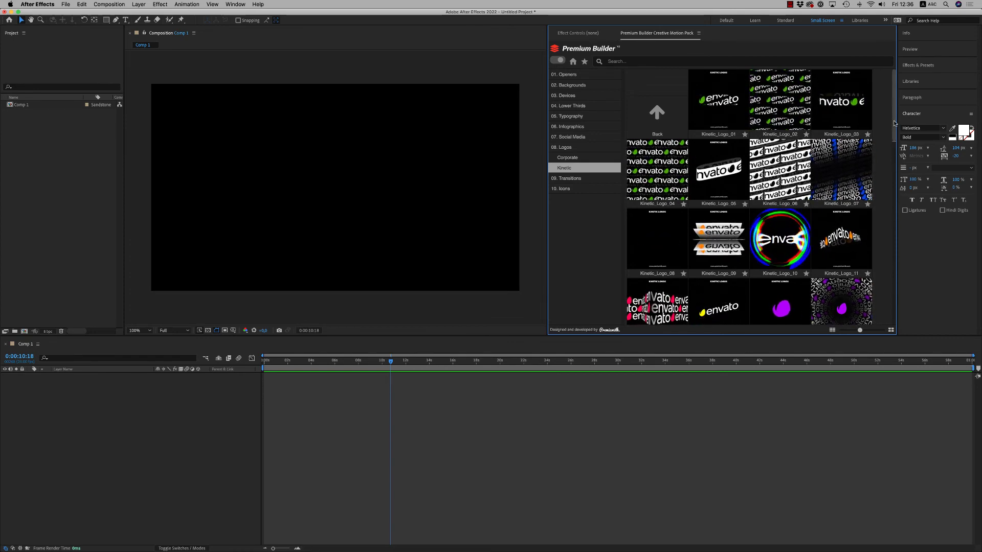
pyautogui.moveTo(893, 132); pyautogui.dragTo(895, 194)
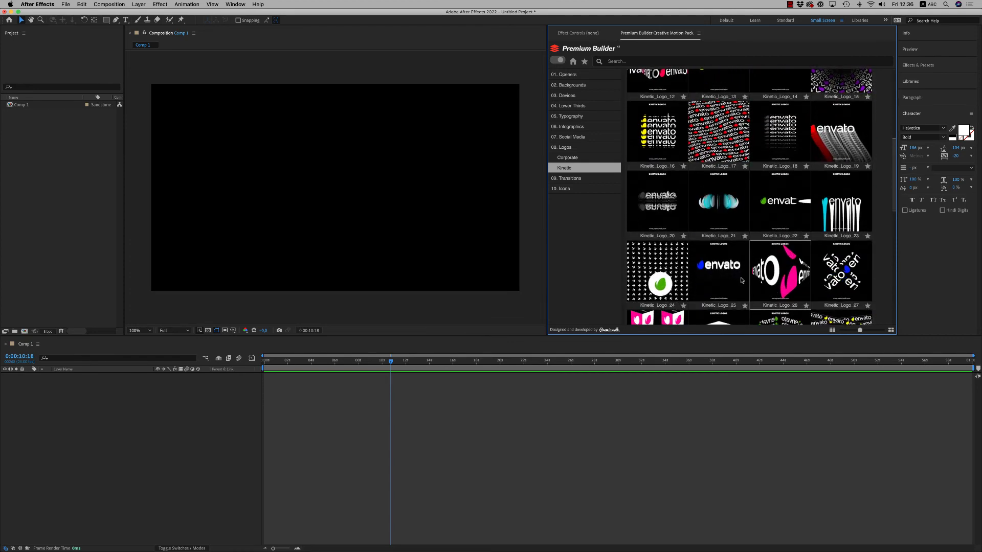
pyautogui.moveTo(895, 196); pyautogui.dragTo(895, 290)
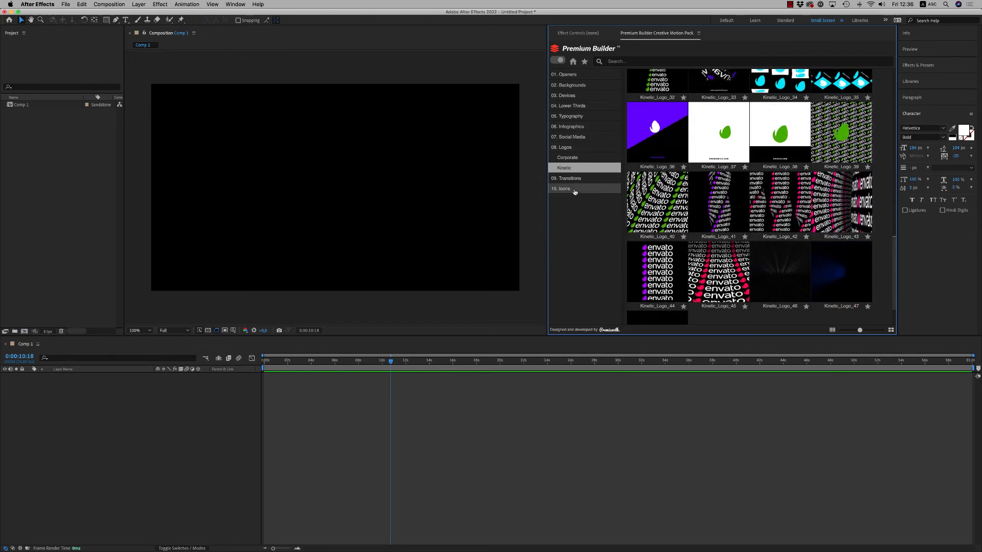
pyautogui.click(565, 148)
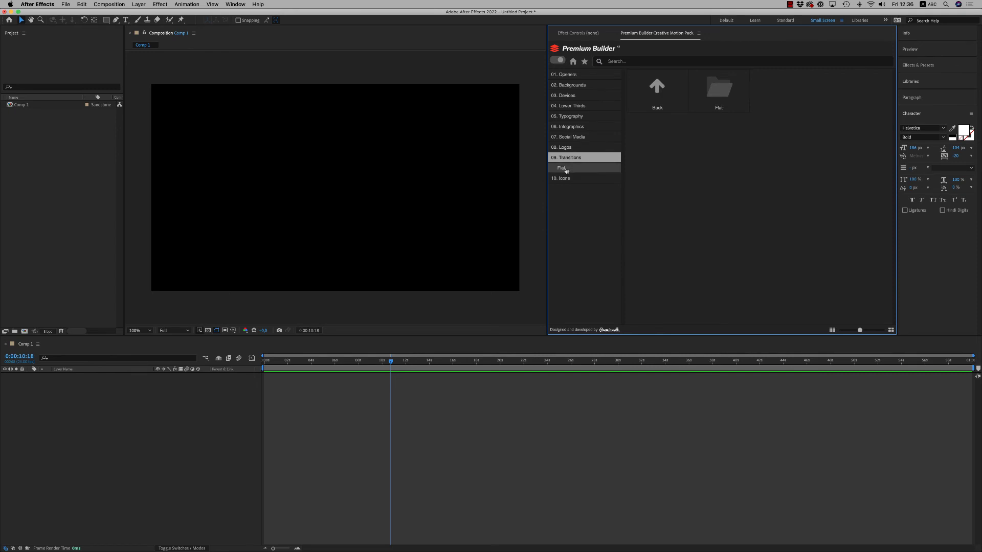
pyautogui.click(566, 168)
pyautogui.scroll(-5, 892, 213)
pyautogui.scroll(-5, 892, 212)
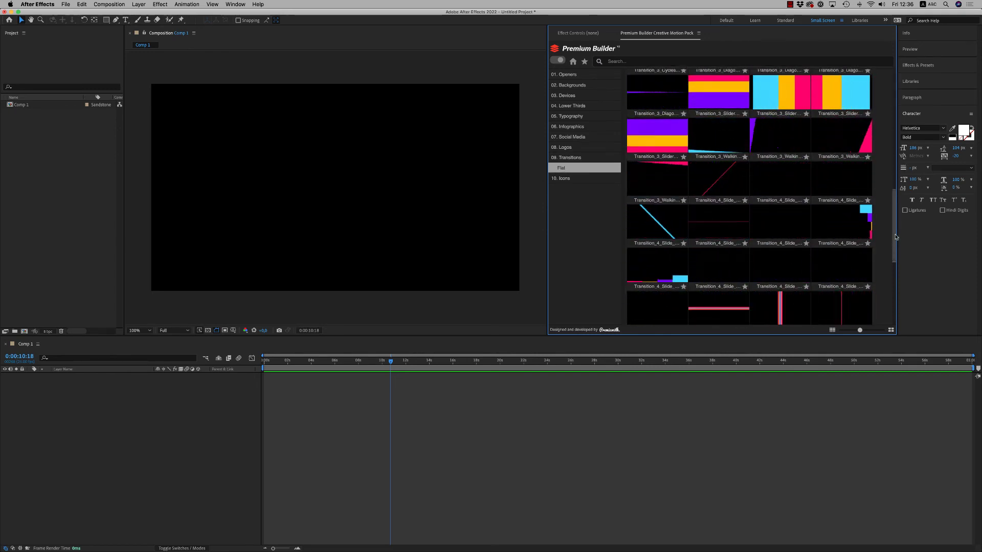
pyautogui.click(569, 168)
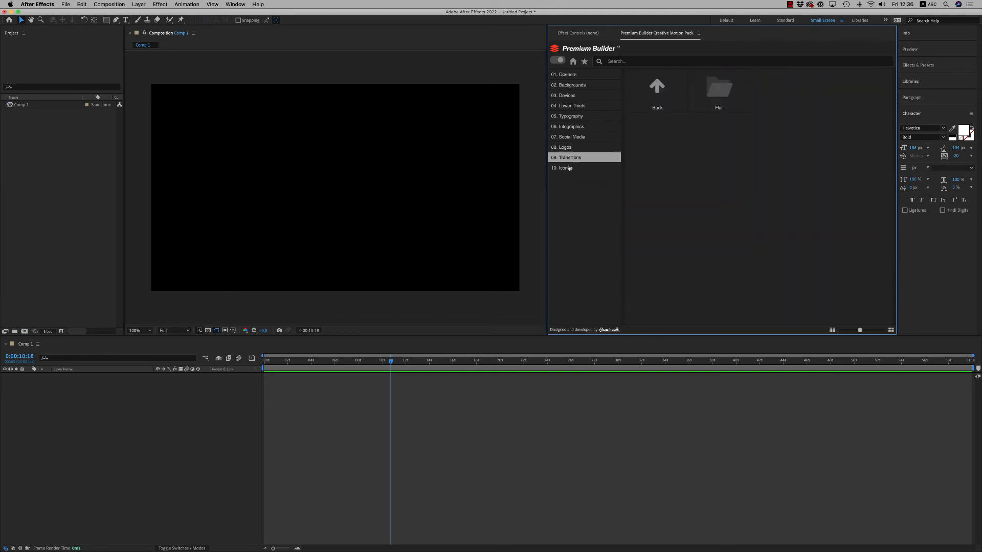
pyautogui.click(567, 169)
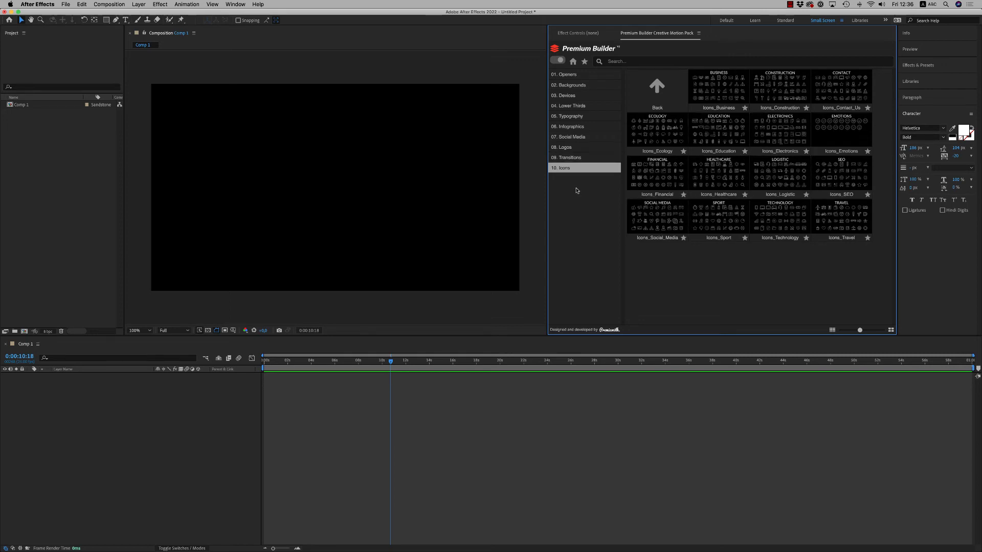
# Step: Browse Openers, Icons, and the Gradients, Kinetic and Patterns backgrounds
pyautogui.click(568, 74)
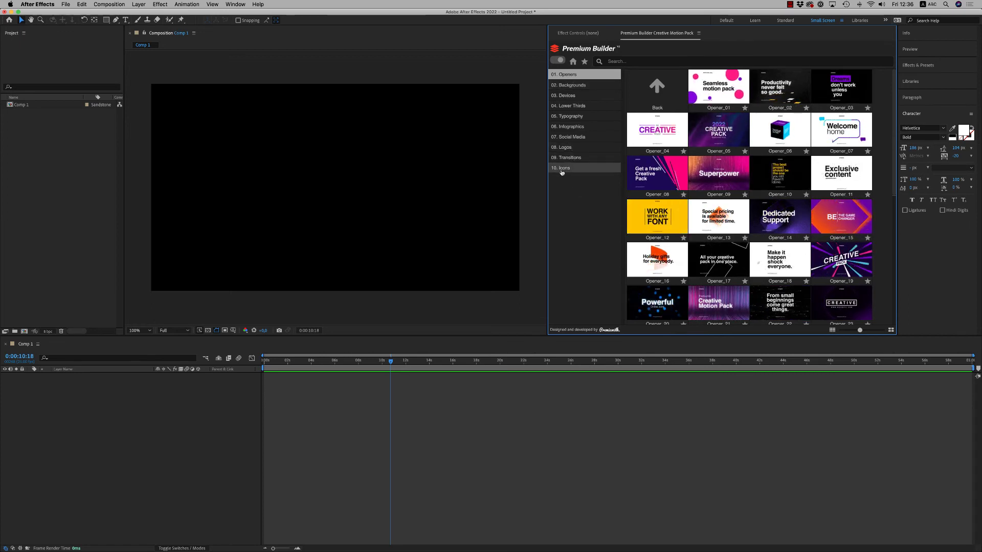
pyautogui.click(561, 172)
pyautogui.click(560, 86)
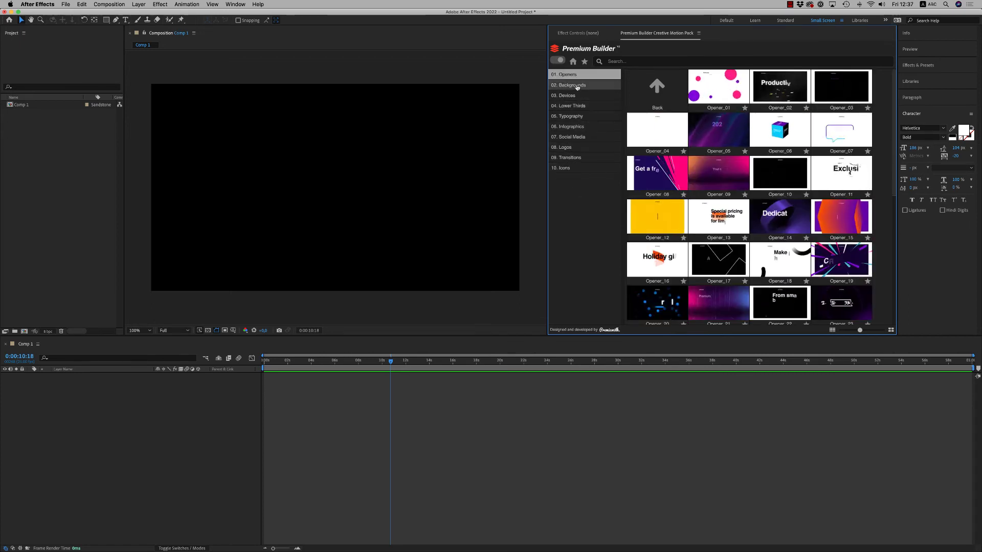
pyautogui.click(573, 95)
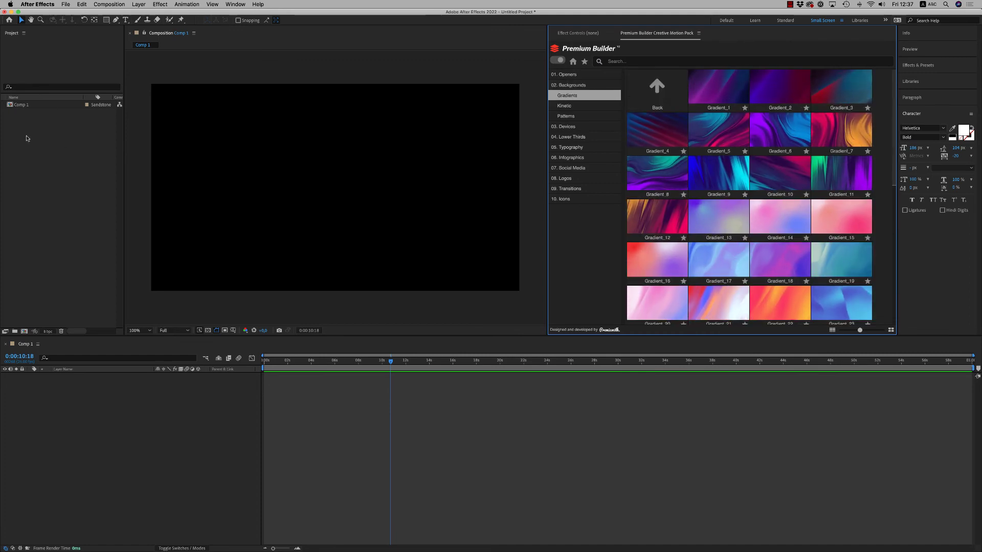
pyautogui.click(565, 106)
pyautogui.click(566, 116)
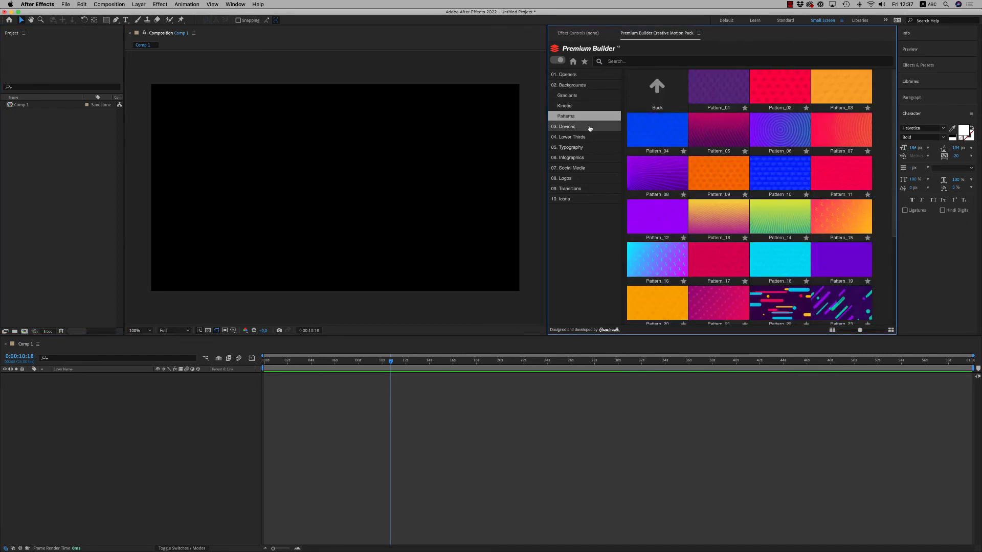
pyautogui.click(567, 86)
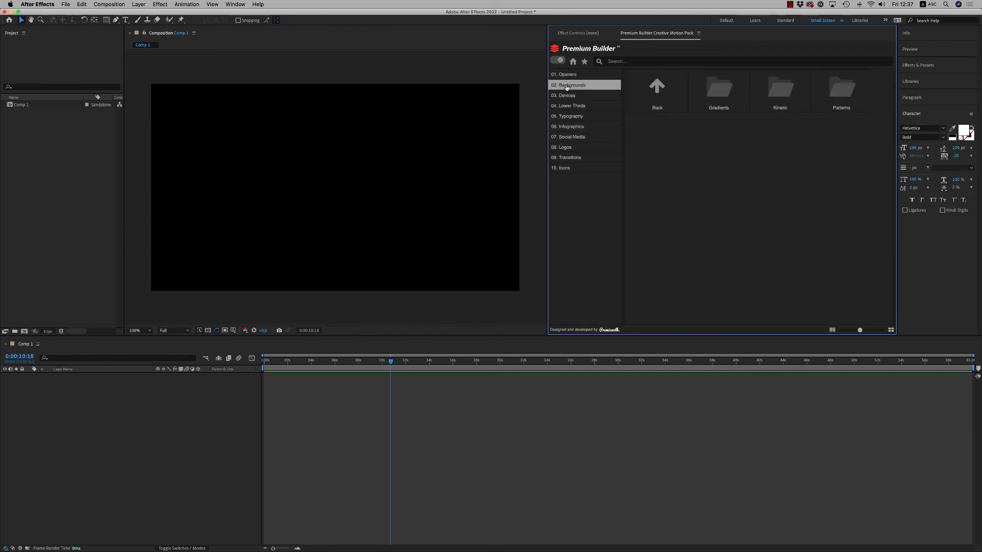
# Step: Star Opener_13 as a favourite, then list the Lower Thirds templates
pyautogui.click(567, 75)
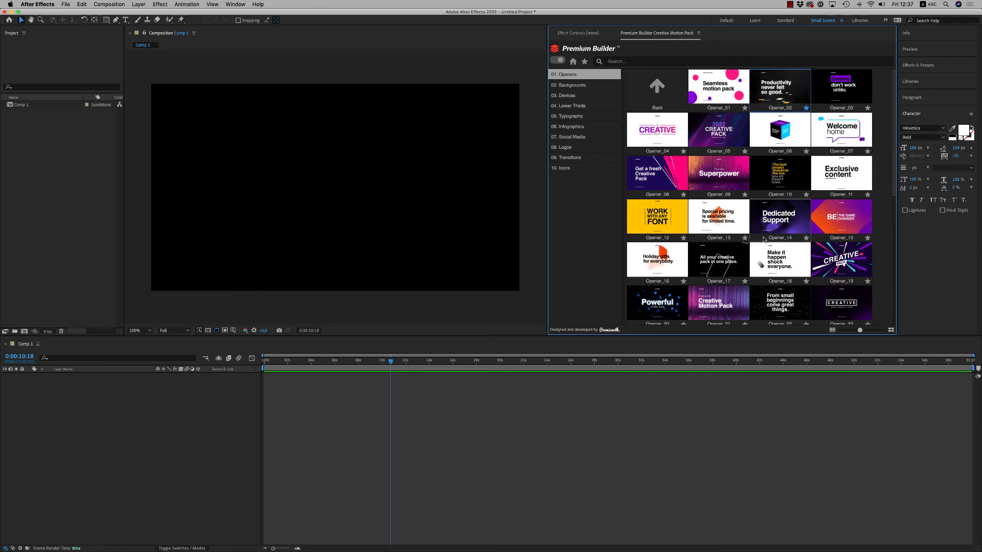
pyautogui.click(744, 238)
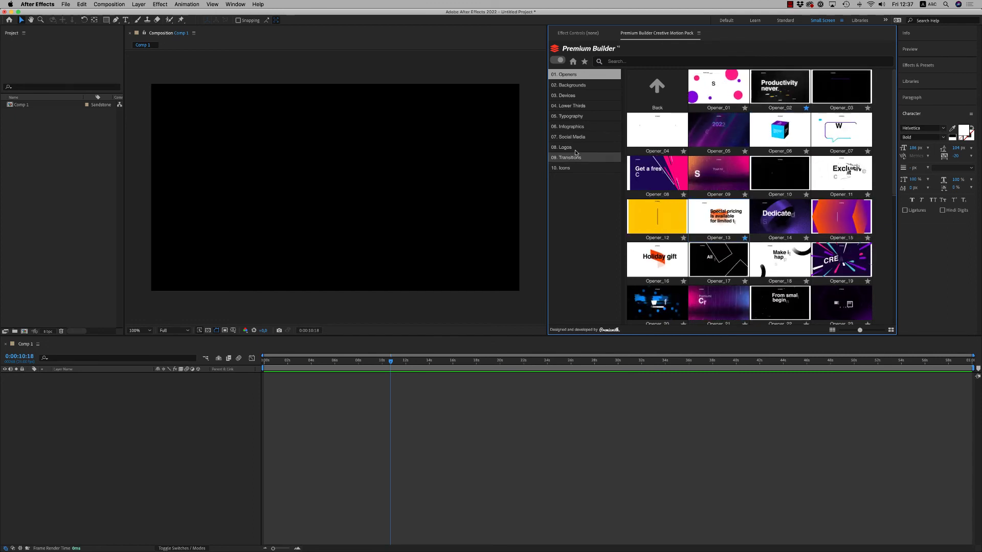
pyautogui.click(571, 106)
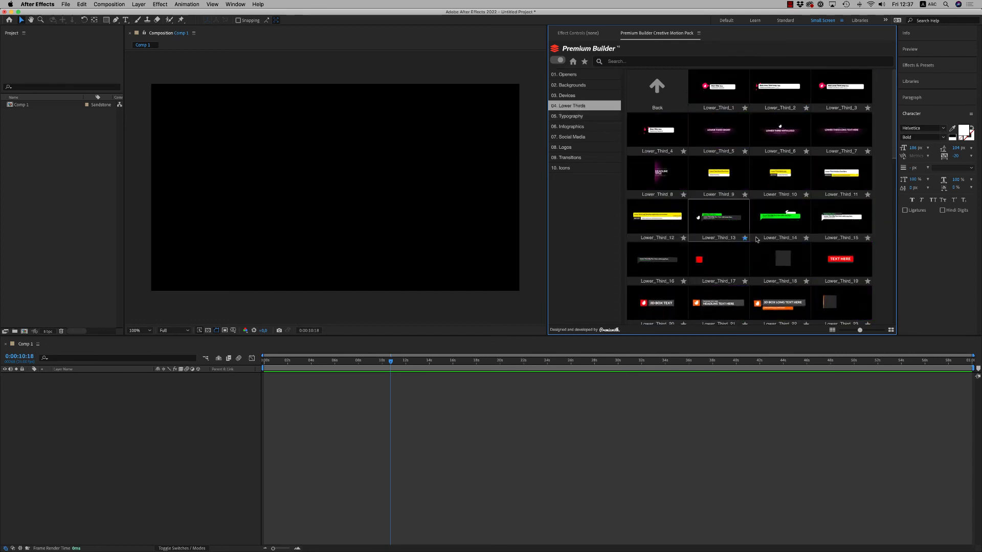
# Step: View the favourited templates, return home, then search for 'openr', 'emojy' and 'lowe'
pyautogui.click(585, 61)
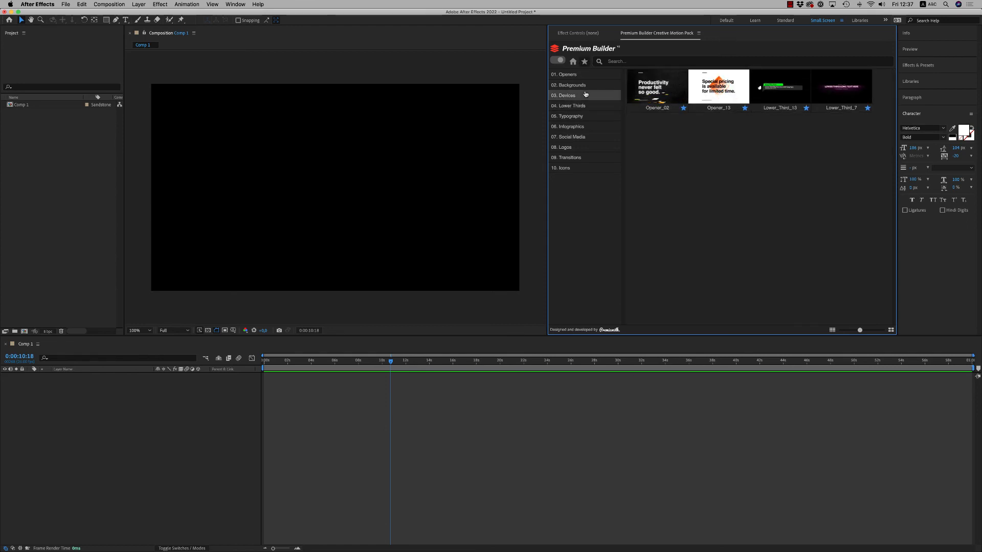
pyautogui.click(573, 62)
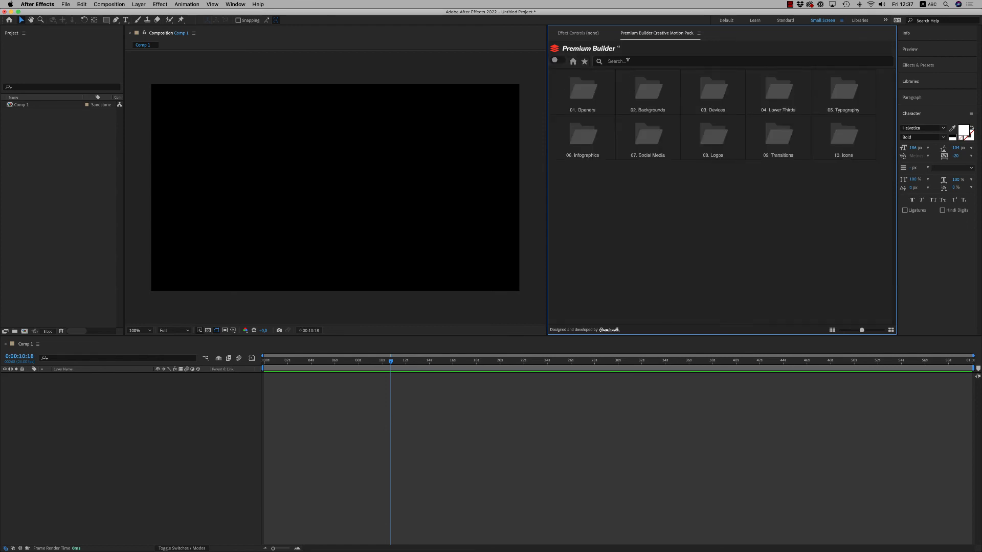
pyautogui.click(628, 60)
pyautogui.write('open')
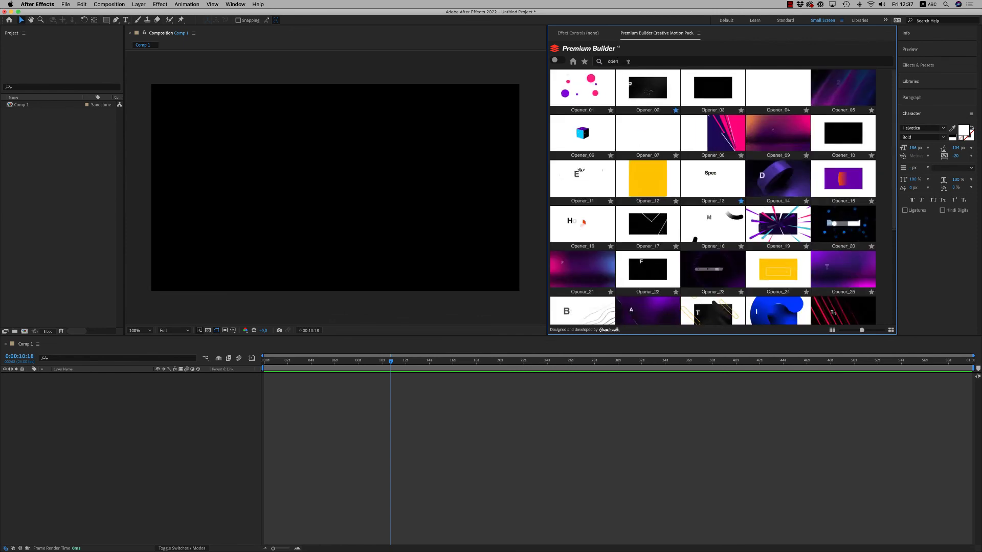
pyautogui.write('r')
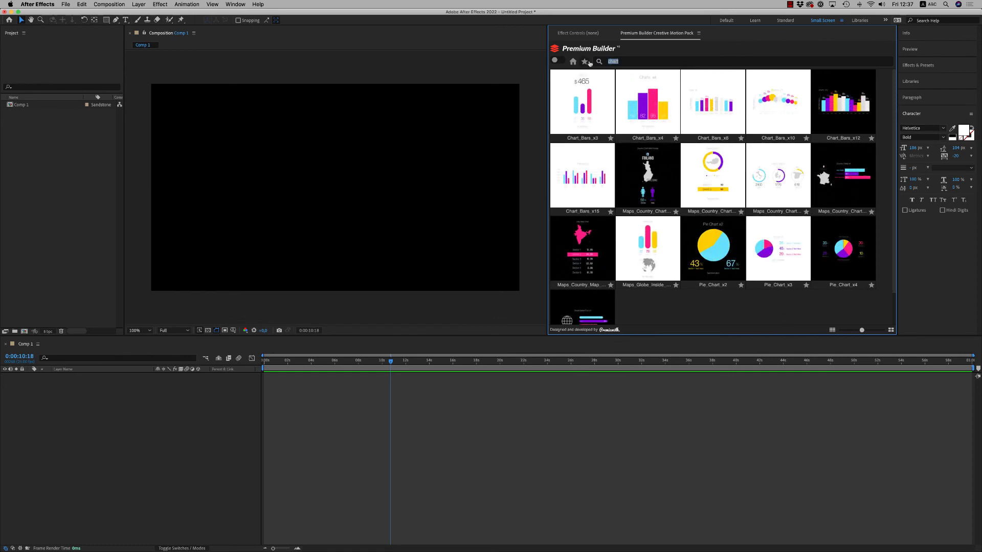
pyautogui.write('emo')
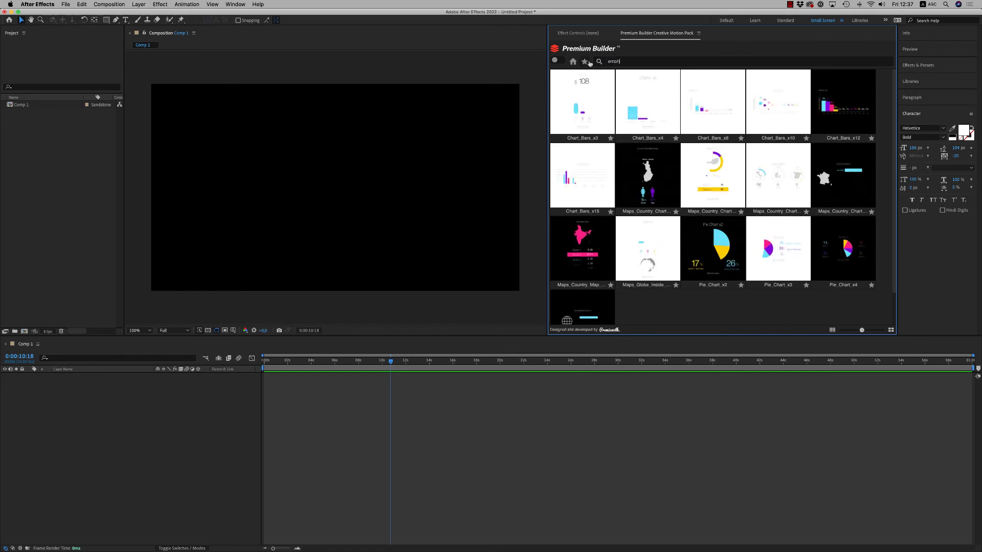
pyautogui.write('jy')
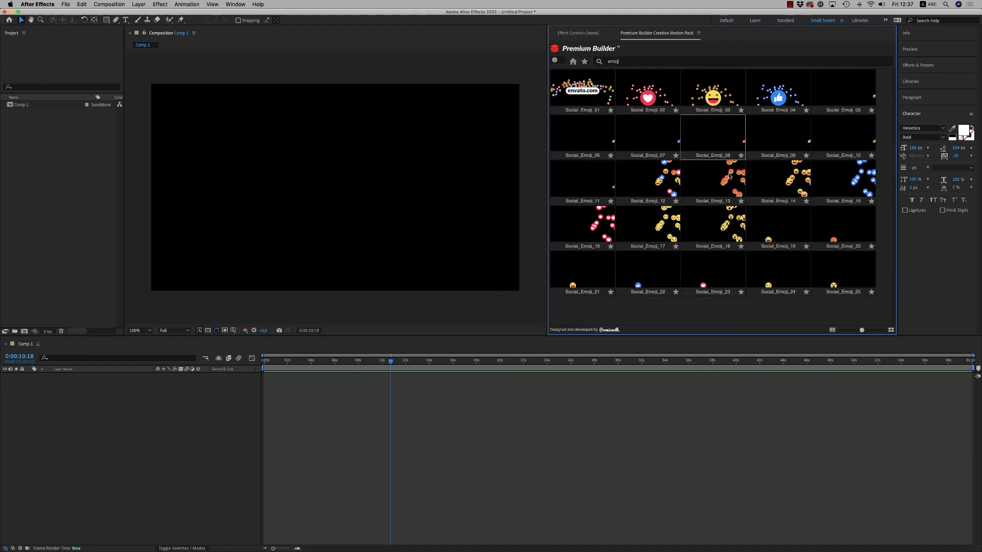
pyautogui.click(599, 61)
pyautogui.write('lower')
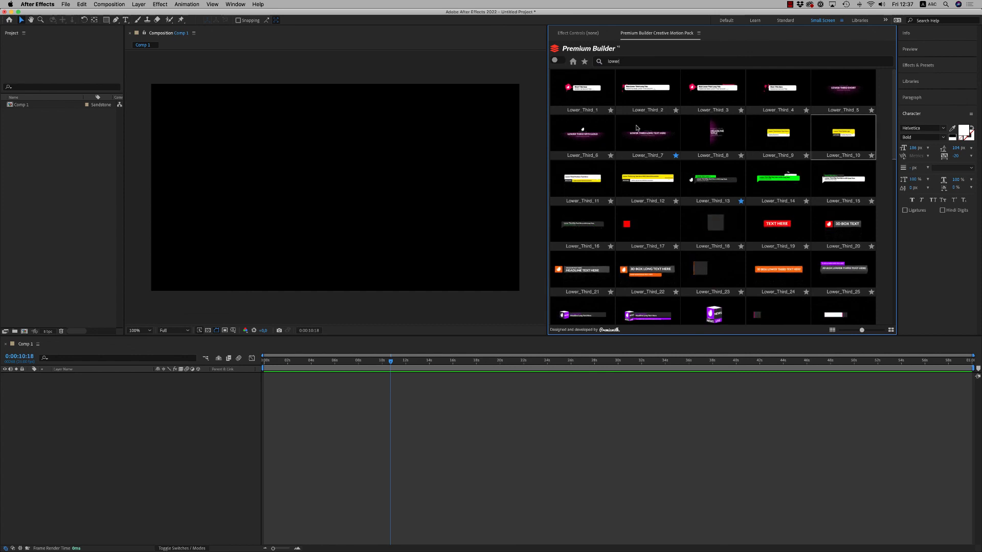
# Step: Clear the search, show the category sidebar, browse Transitions, Infographics and Lower Thirds, then Devices
pyautogui.click(565, 62)
pyautogui.click(575, 61)
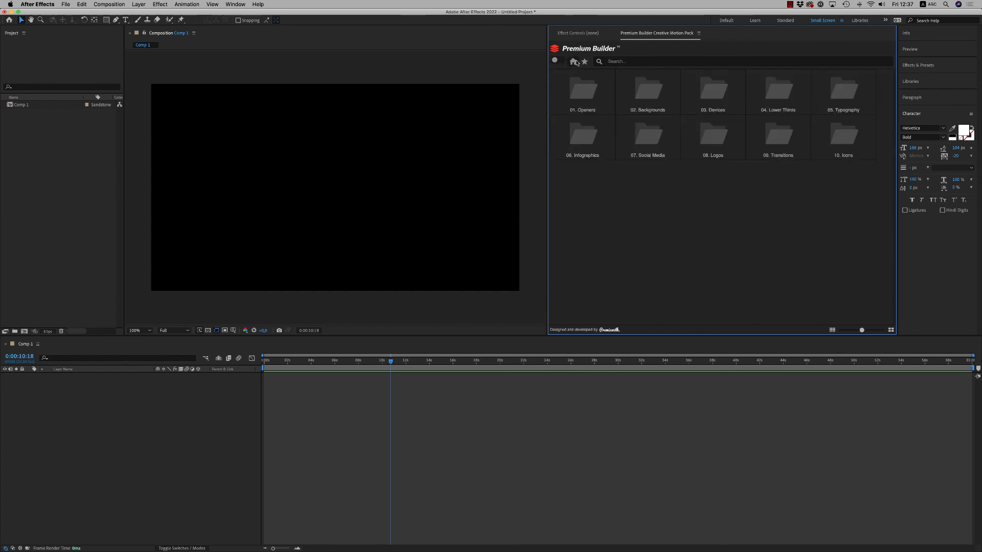
pyautogui.click(556, 62)
pyautogui.click(568, 158)
pyautogui.click(571, 131)
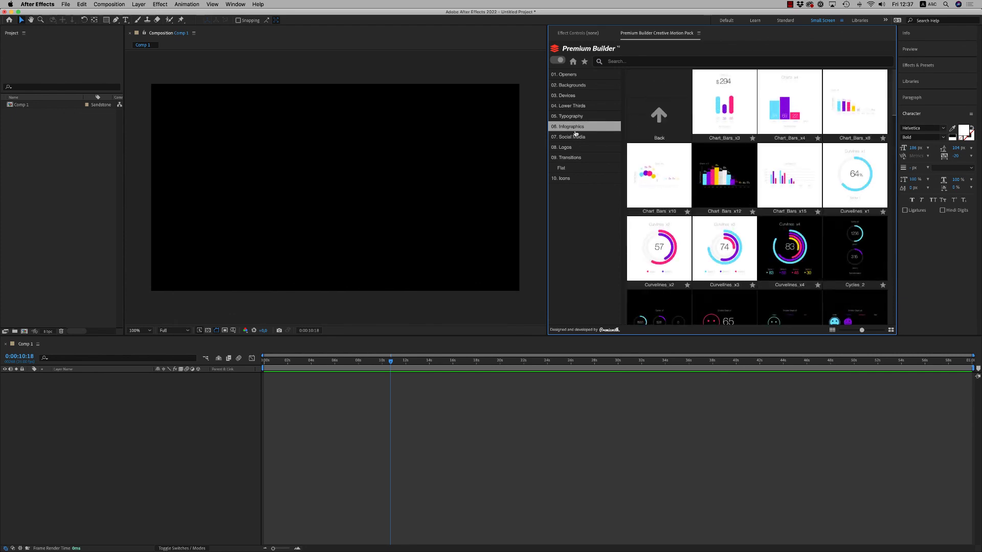
pyautogui.click(572, 106)
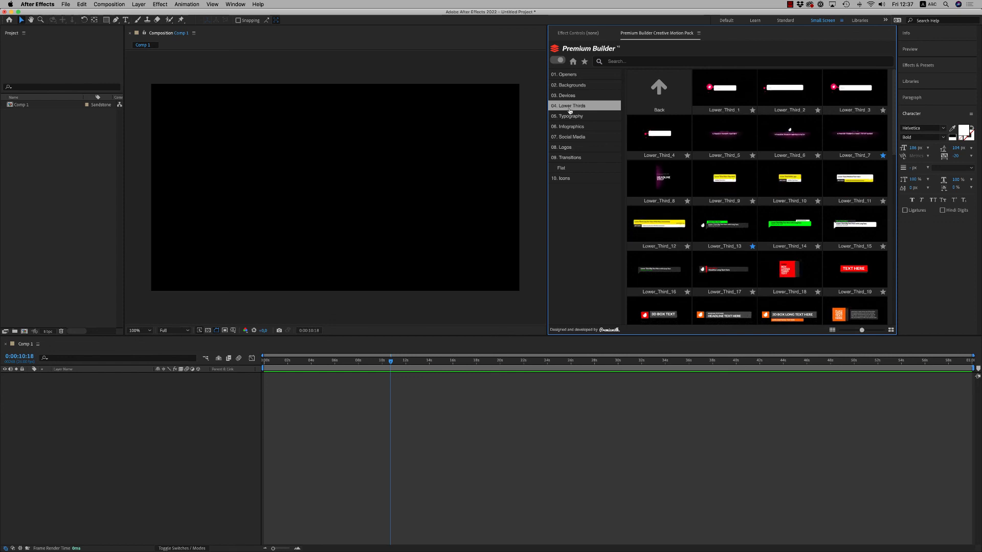
pyautogui.click(568, 96)
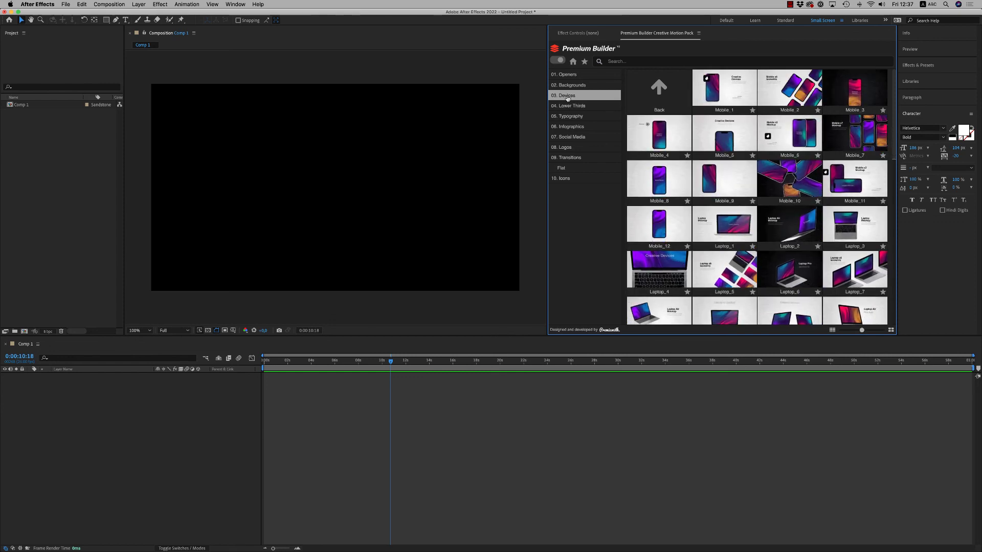